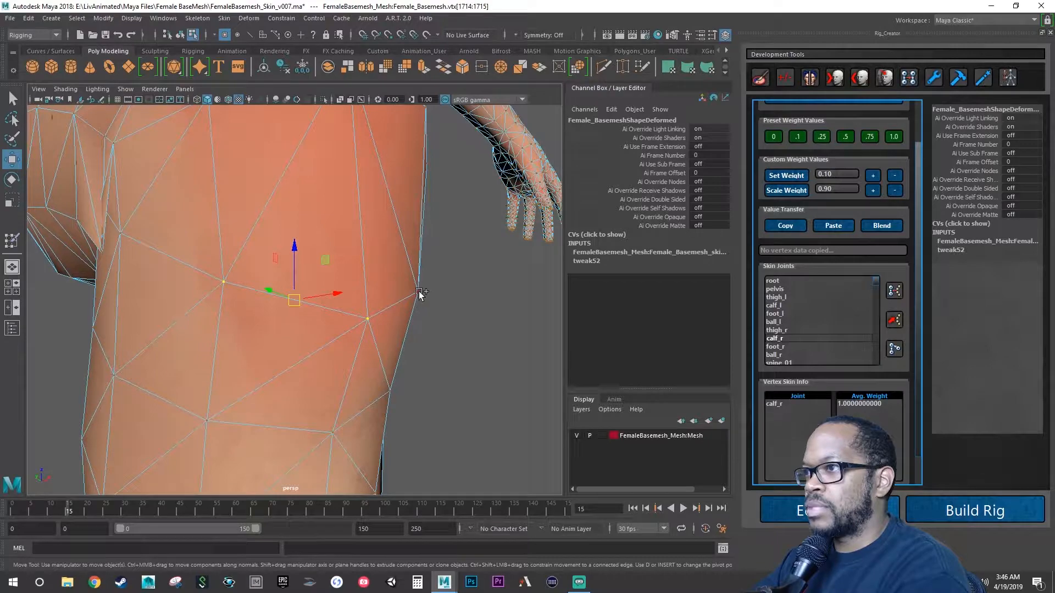
Select the row of three vertices just below the right kneecap and set their thigh_r weight to .25
shift+click(418, 292)
mouse_move(419, 292)
alt+mouse_down()
mouse_move(362, 292)
mouse_move(426, 292)
alt+mouse_up()
alt+right_drag(427, 292, 315, 292)
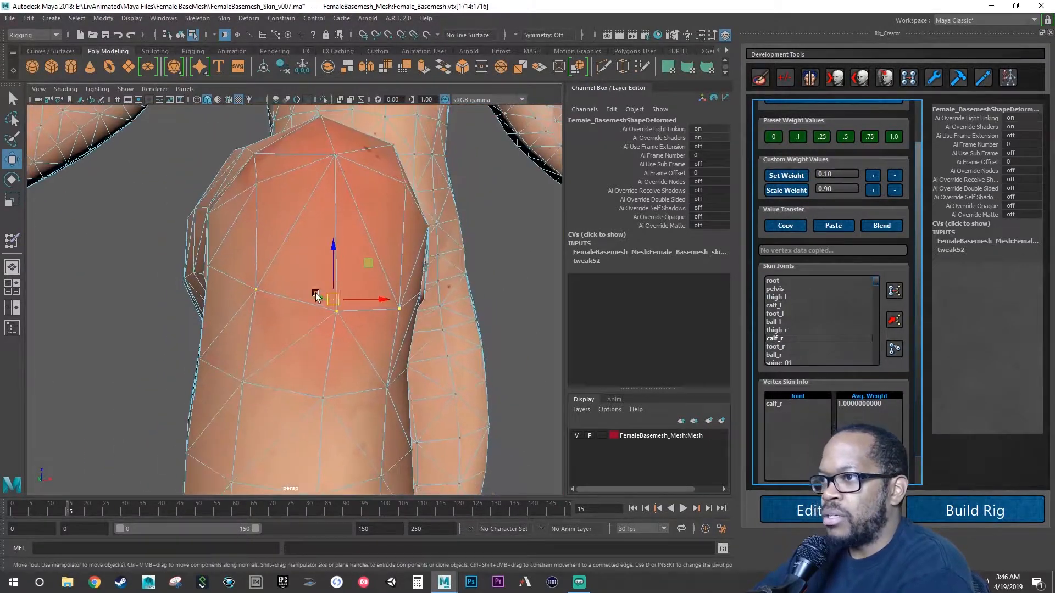
mouse_move(316, 292)
alt+mouse_down()
mouse_move(266, 289)
mouse_move(313, 297)
alt+mouse_up()
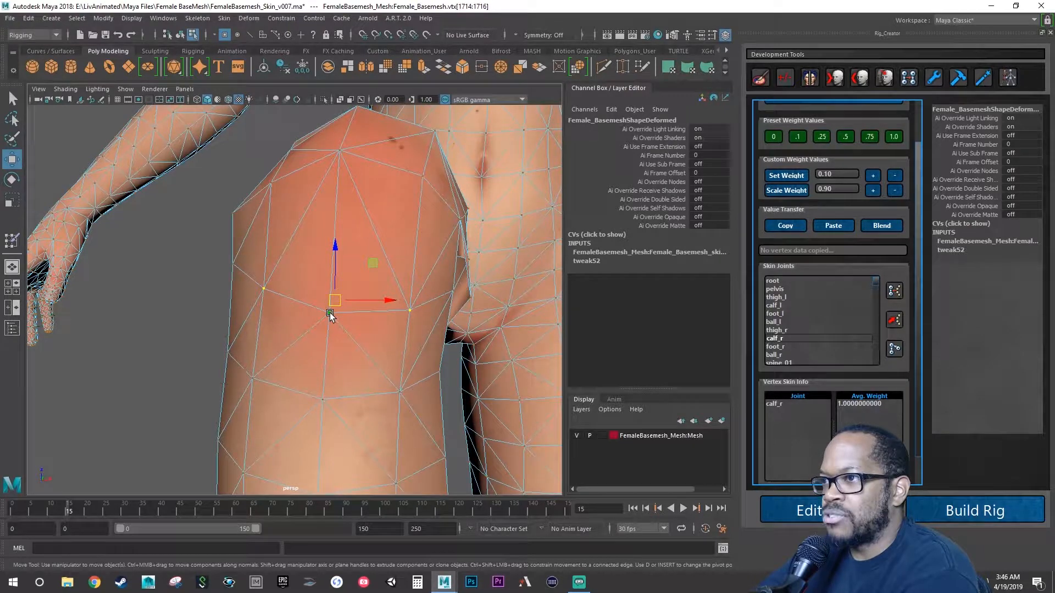
alt+drag(318, 301, 495, 325)
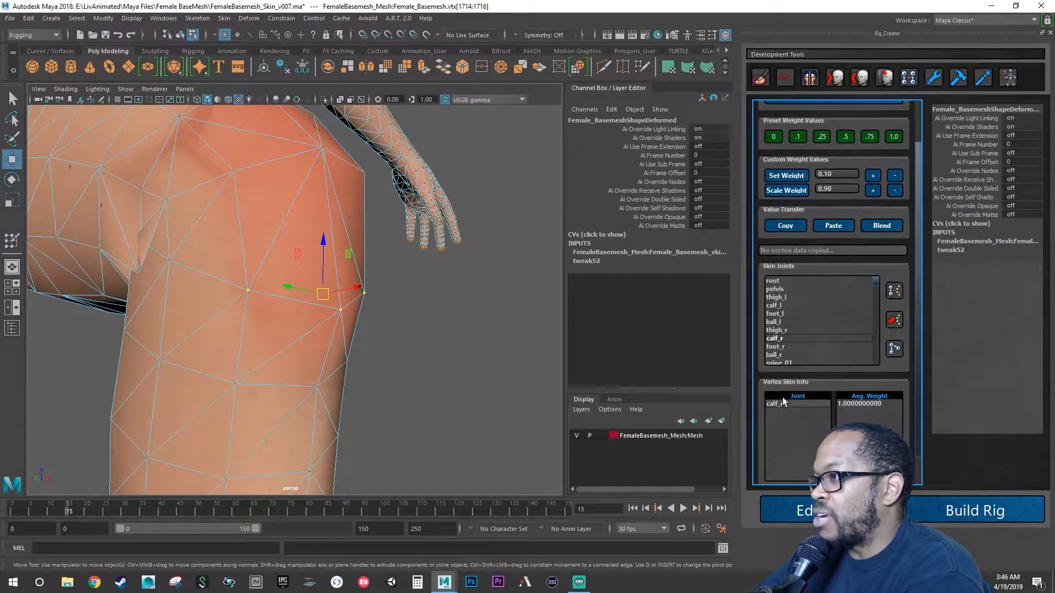
click(785, 338)
click(787, 330)
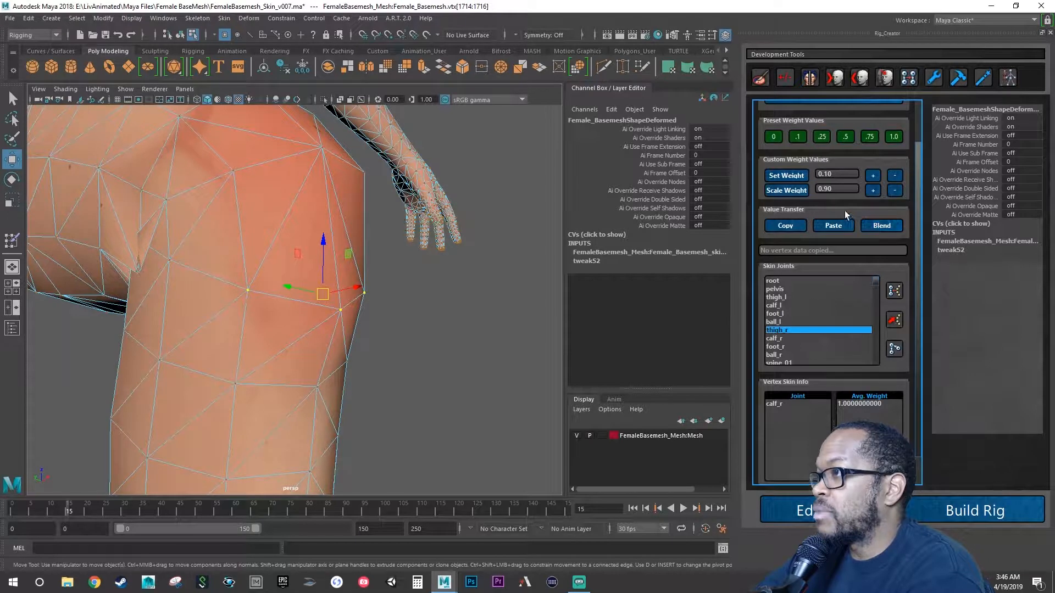
click(855, 188)
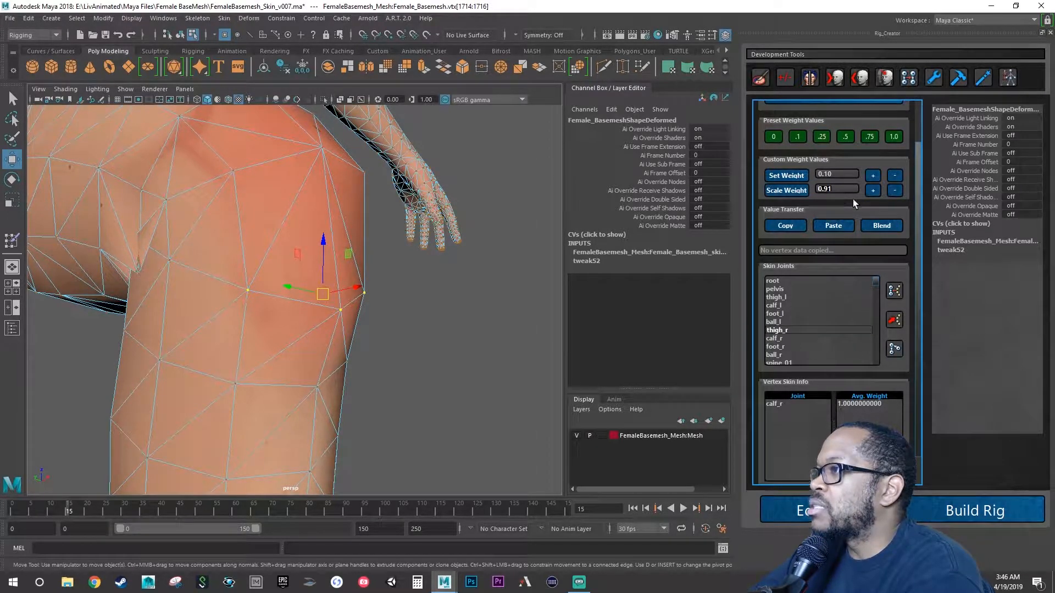
scroll(906, 163, up, 2)
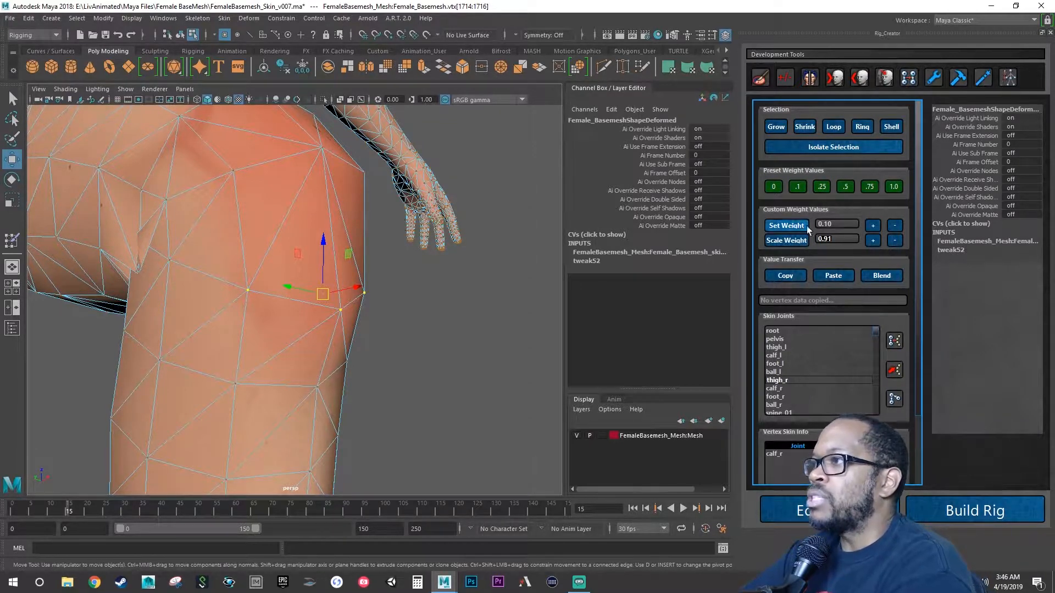
click(797, 188)
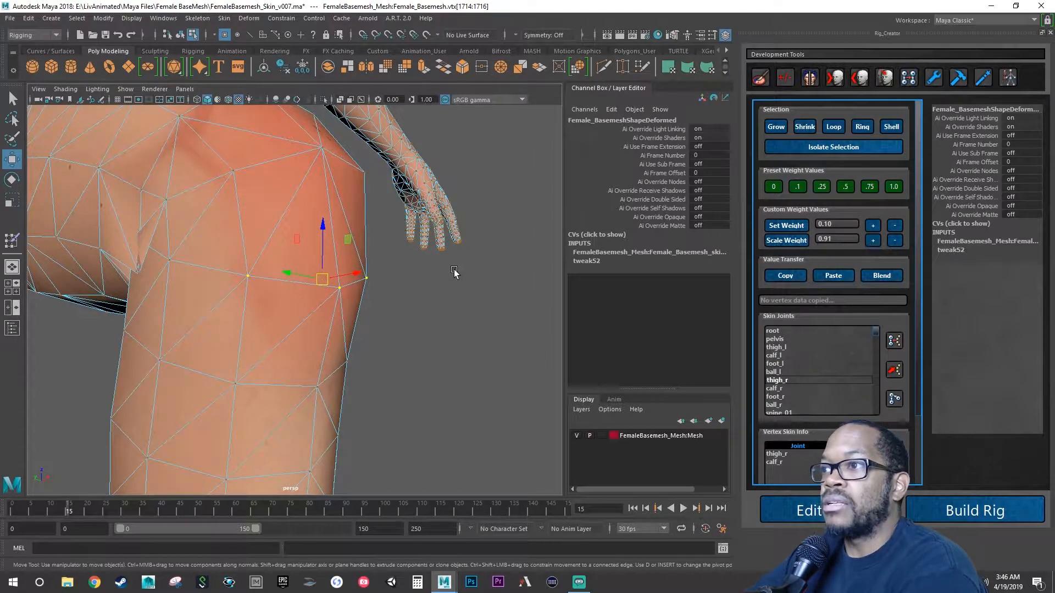
alt+drag(455, 273, 354, 262)
click(821, 187)
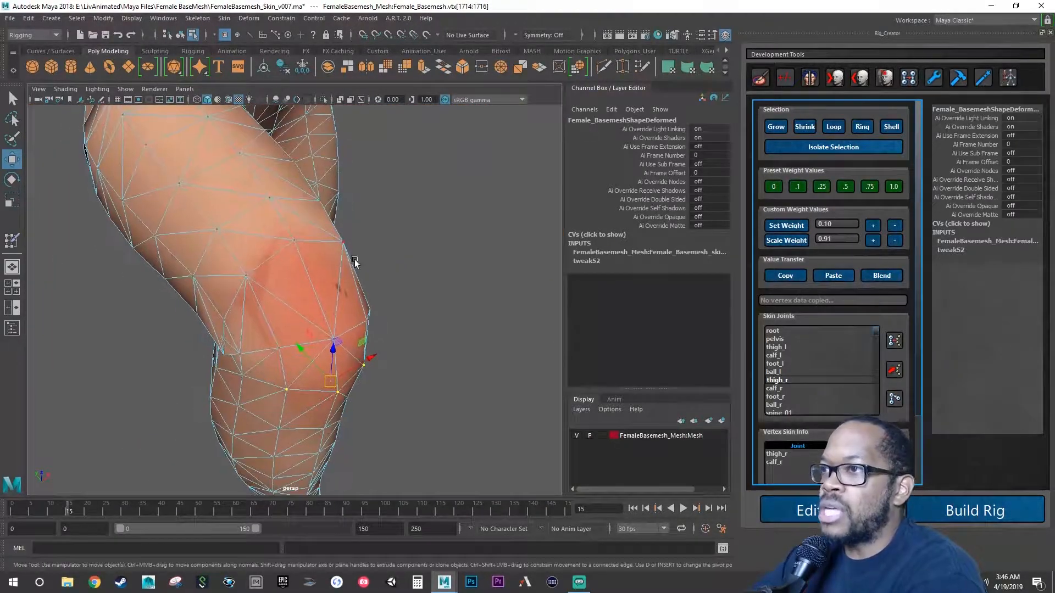
Select the three vertices along the upper edge of the right kneecap and set their calf_r weight to .25
click(246, 276)
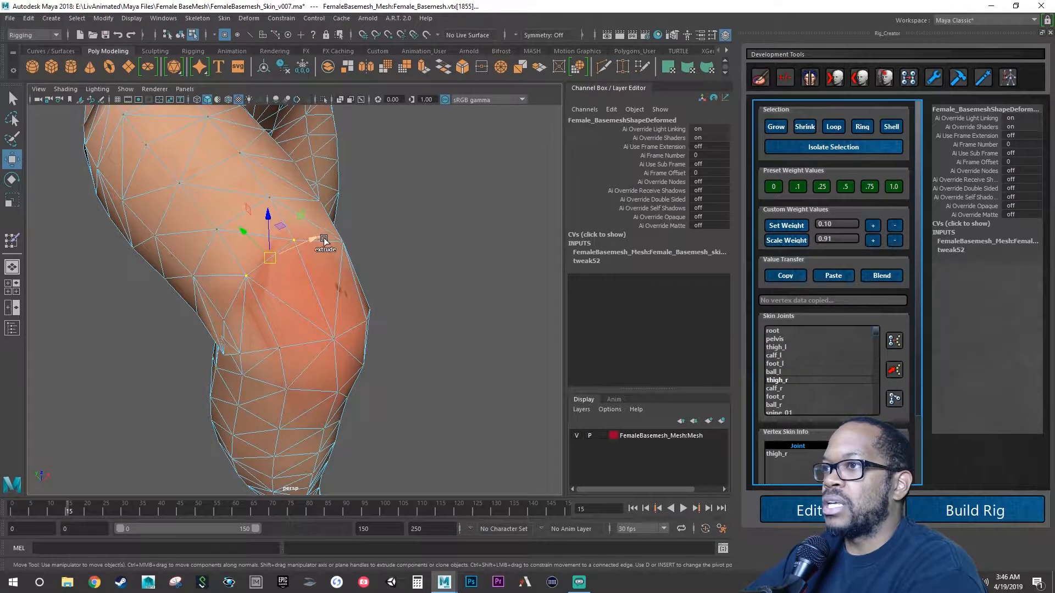
click(341, 245)
alt+drag(369, 333, 389, 320)
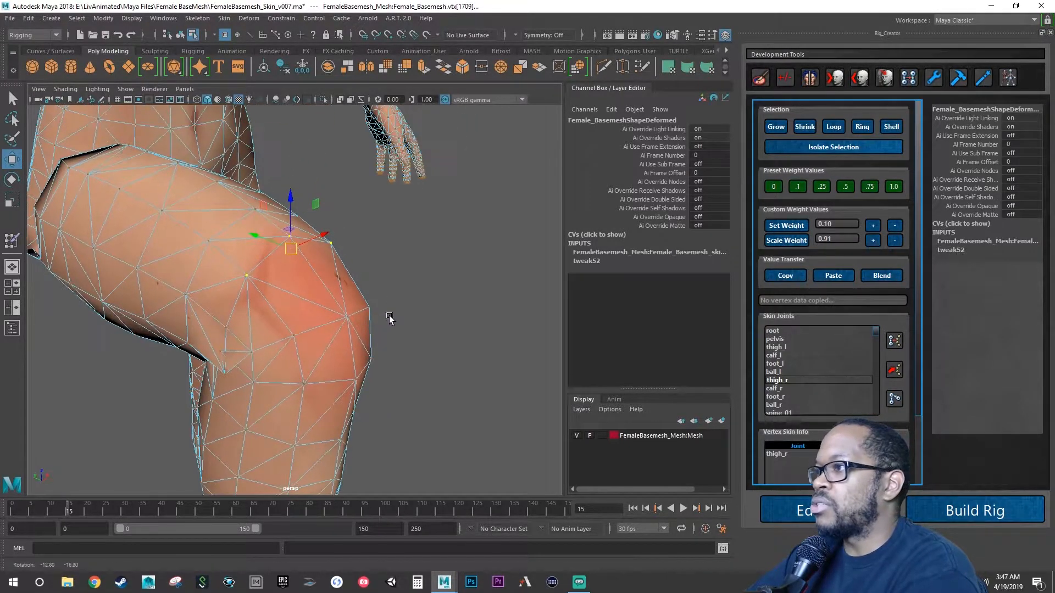
click(783, 389)
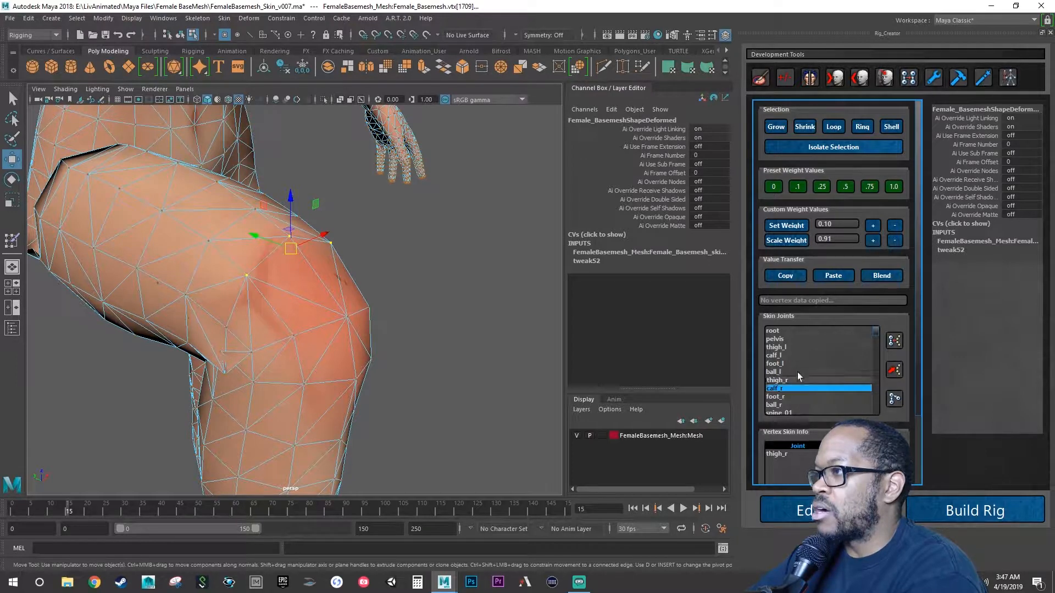
click(822, 187)
alt+drag(396, 283, 420, 265)
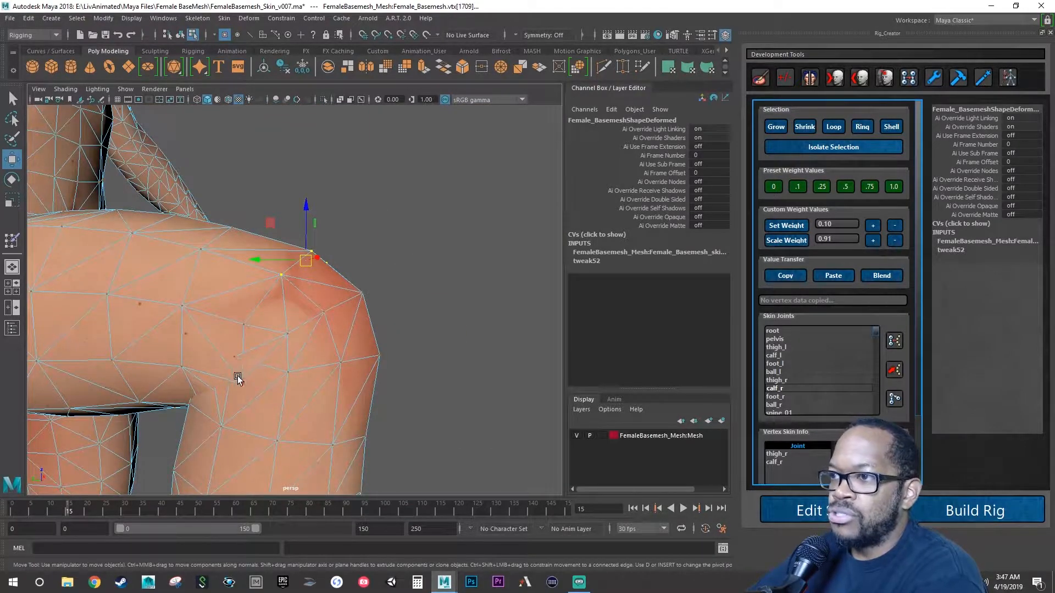
Select the vertex on the outer side of the knee at the front end of the crease and set its calf_r weight to .25
alt+drag(238, 376, 311, 328)
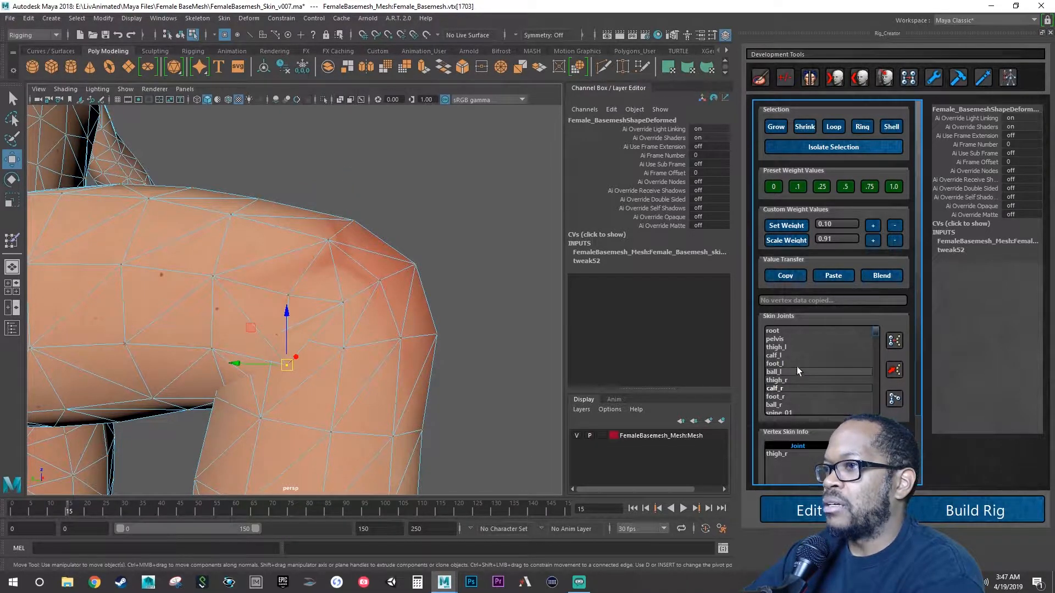
click(784, 389)
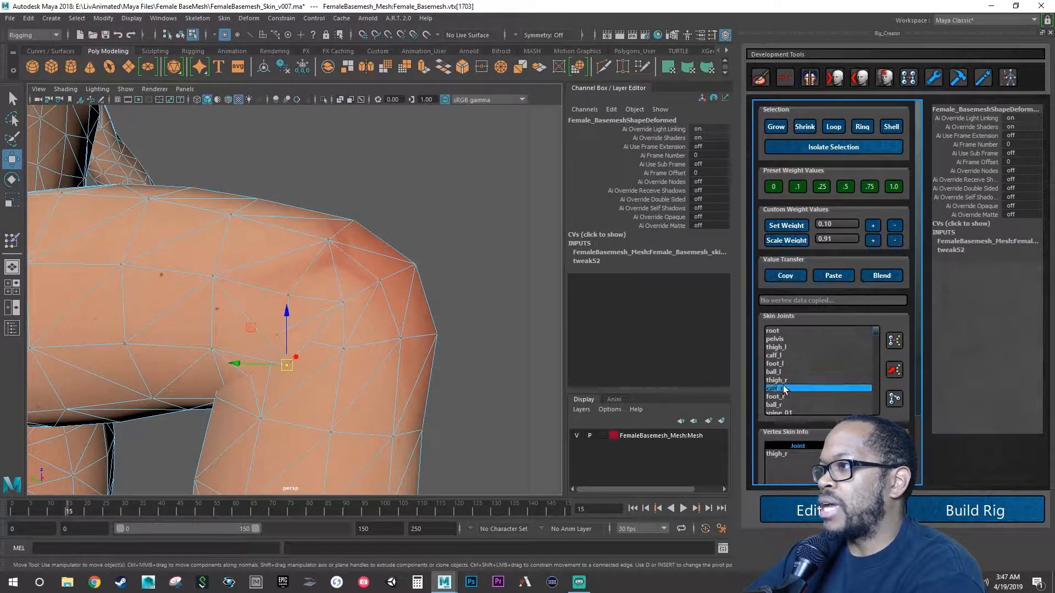
click(797, 187)
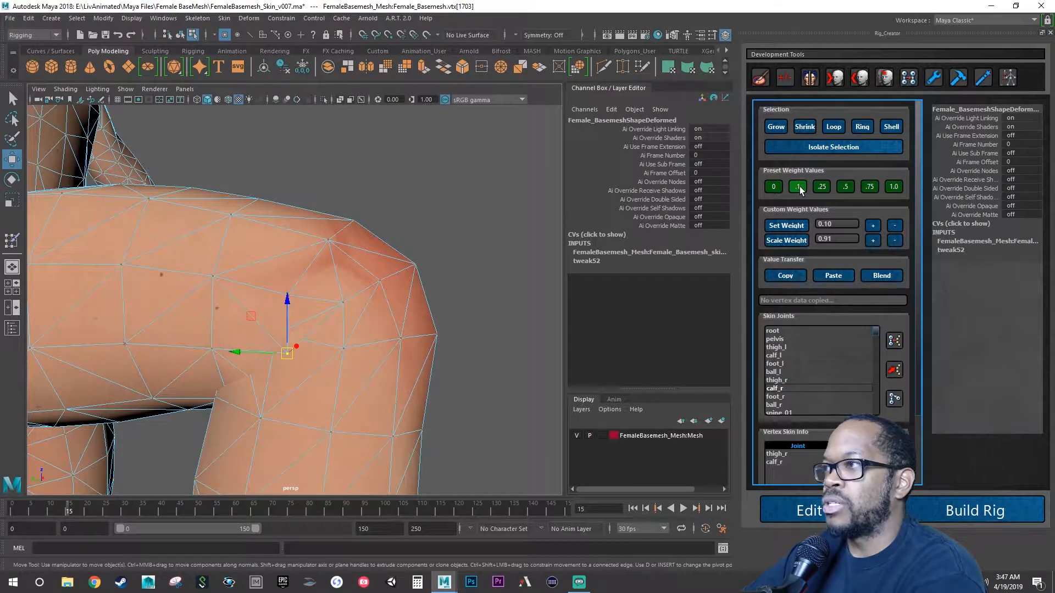
click(822, 187)
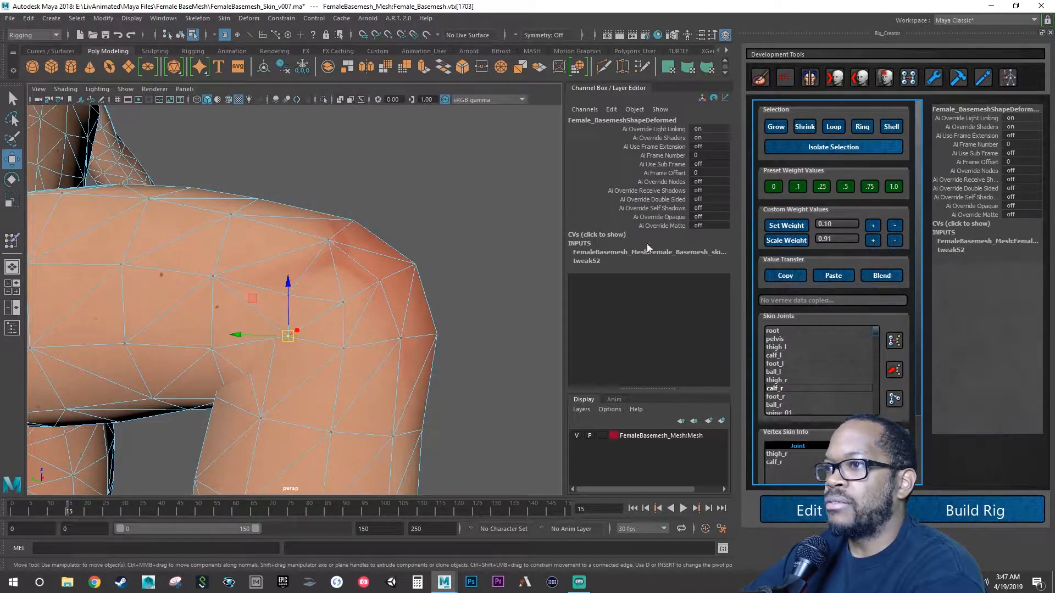
Select the neighbouring vertex hidden in the outer knee crease and examine the fold in wireframe and smooth-shaded display
scroll(277, 360, up, 3)
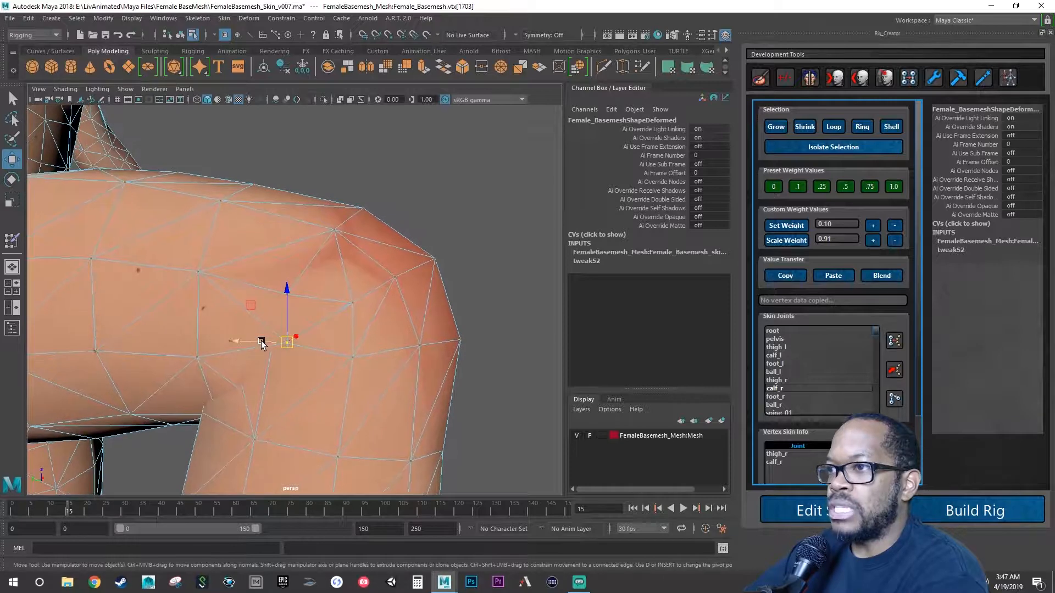
click(271, 334)
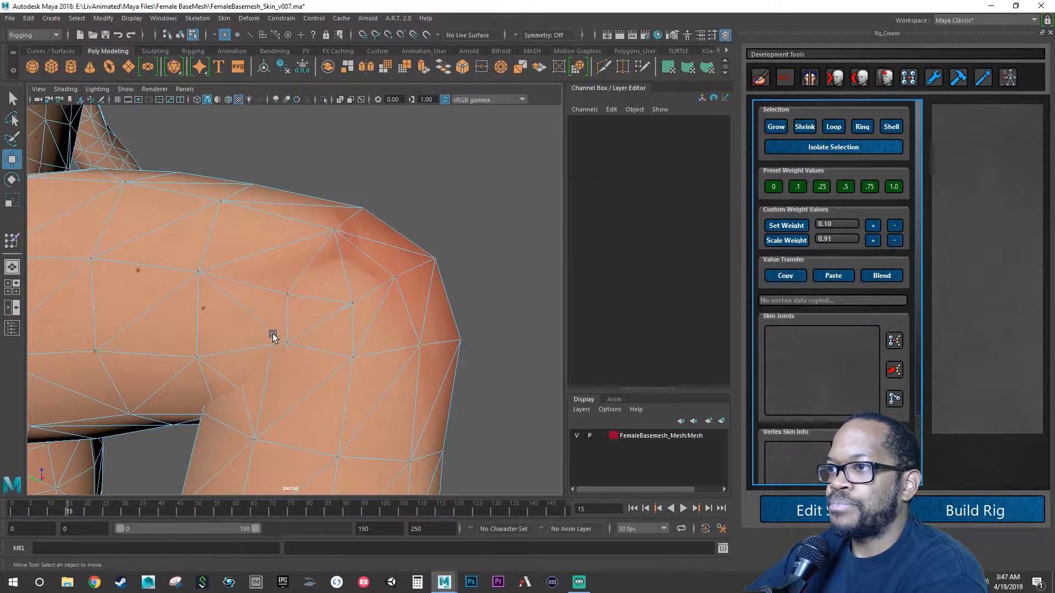
click(273, 340)
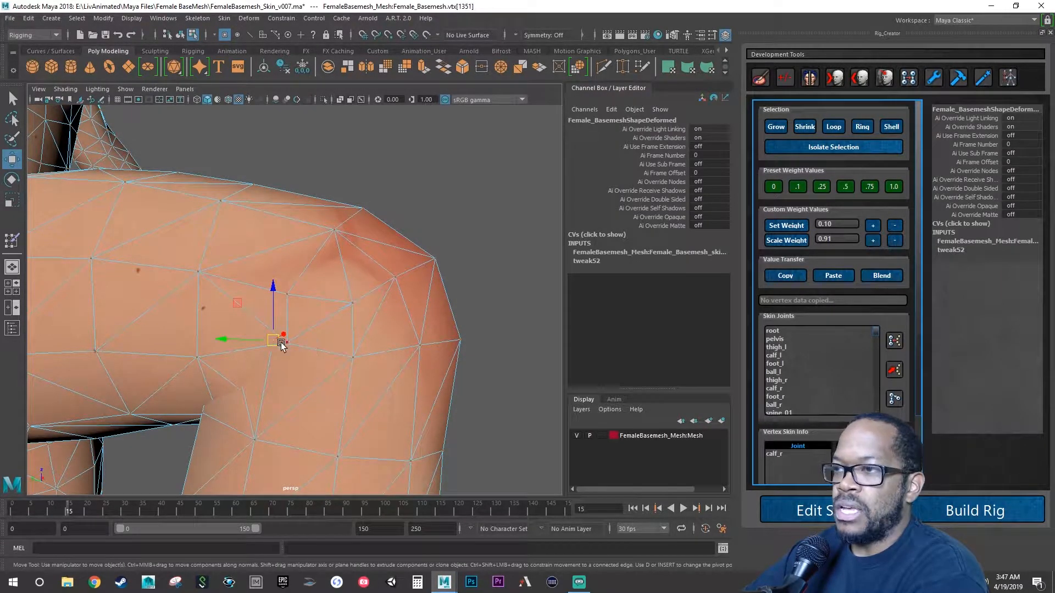
click(275, 338)
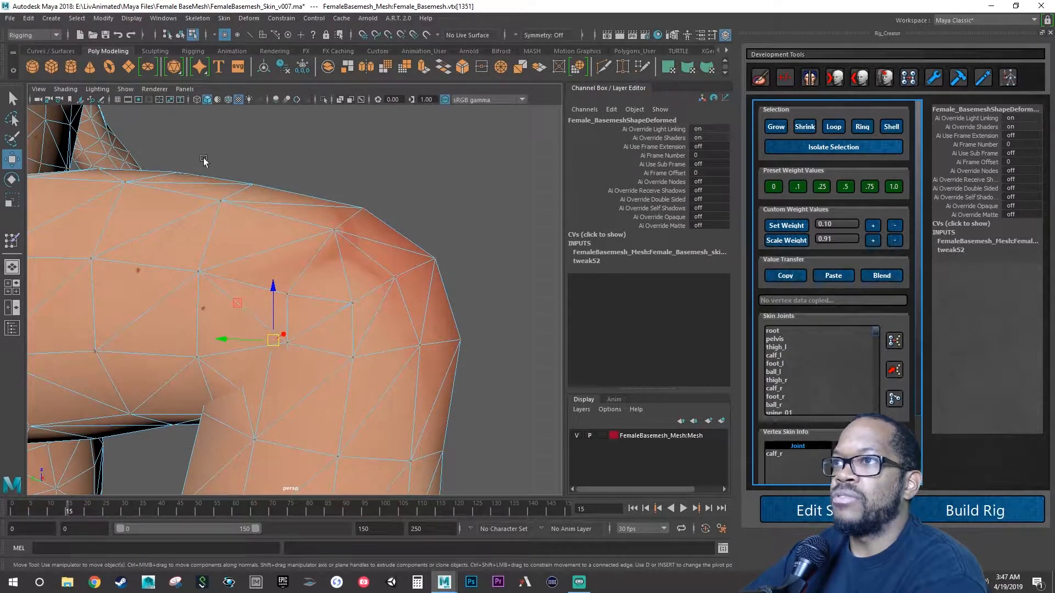
click(197, 100)
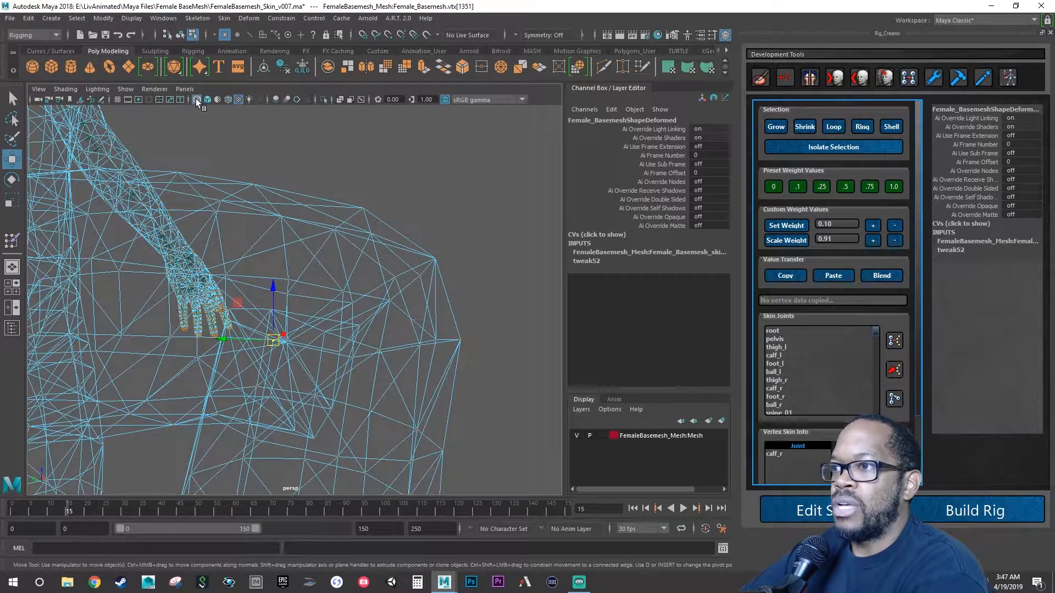
mouse_move(288, 354)
alt+mouse_down()
mouse_move(278, 373)
mouse_move(293, 371)
alt+mouse_up()
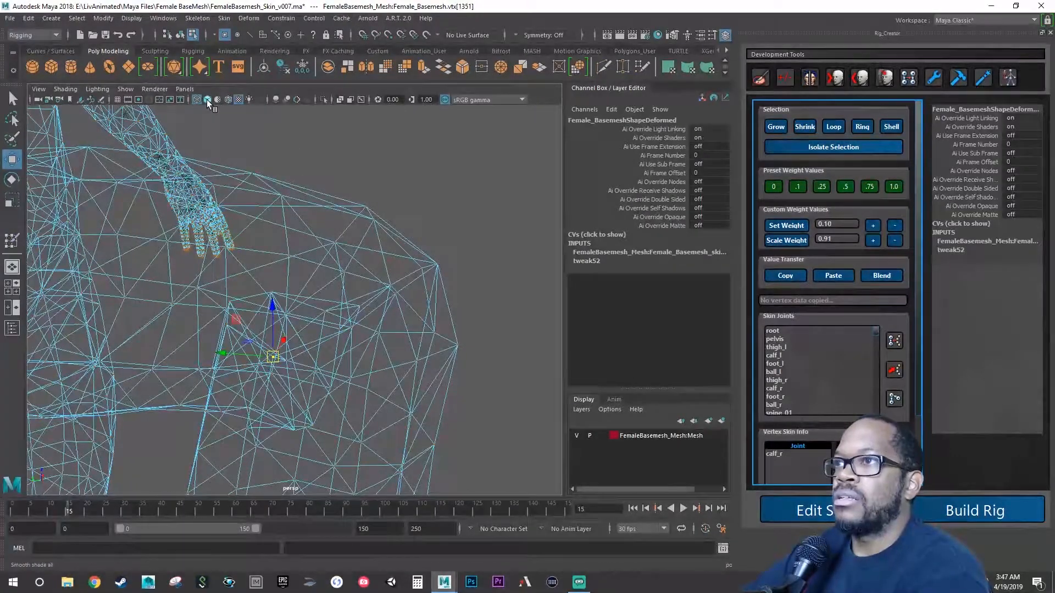
click(206, 100)
scroll(346, 286, up, 3)
alt+middle_drag(364, 301, 370, 278)
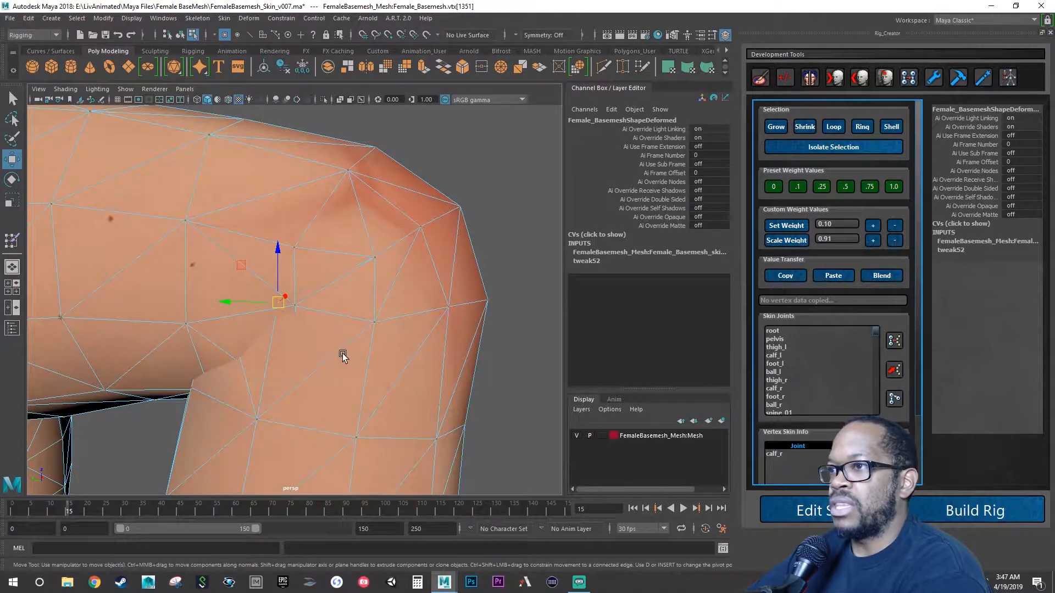
alt+drag(342, 354, 341, 298)
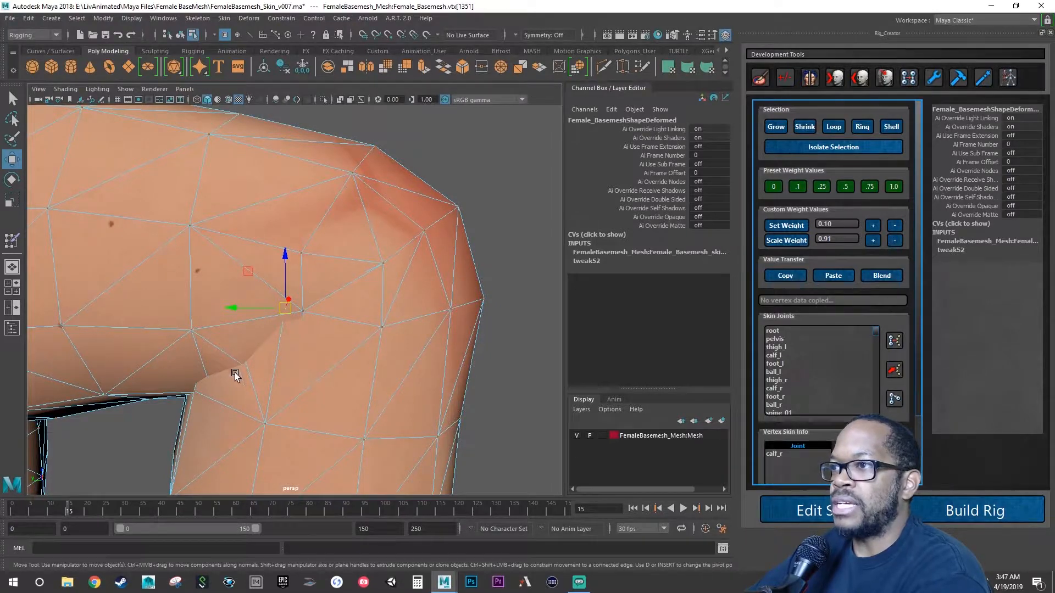
alt+drag(233, 370, 328, 320)
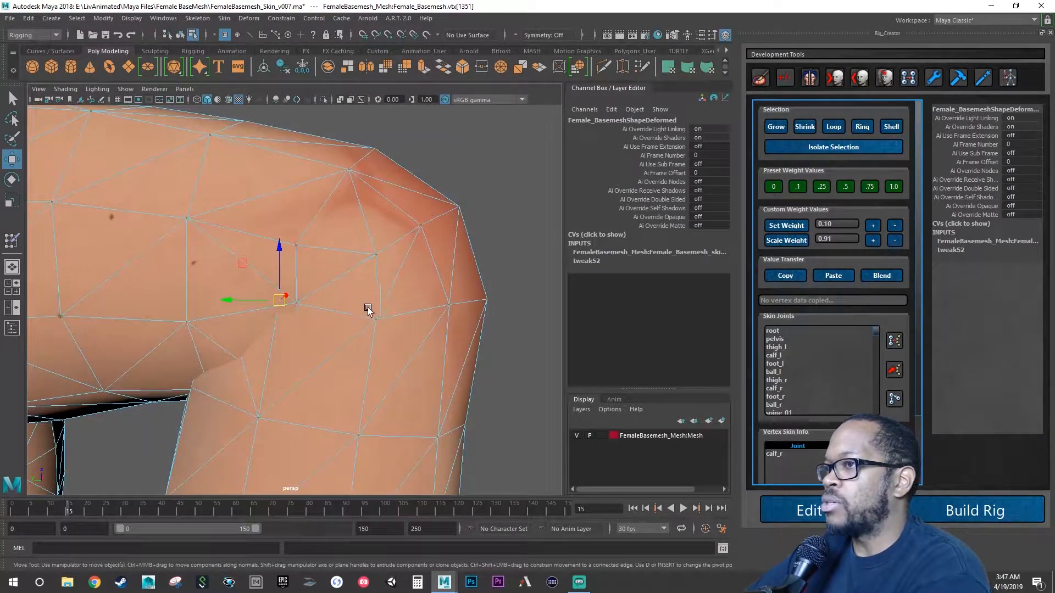
Set the thigh_r weight of the selected crease vertex to .25 and check the fold from several angles
click(791, 380)
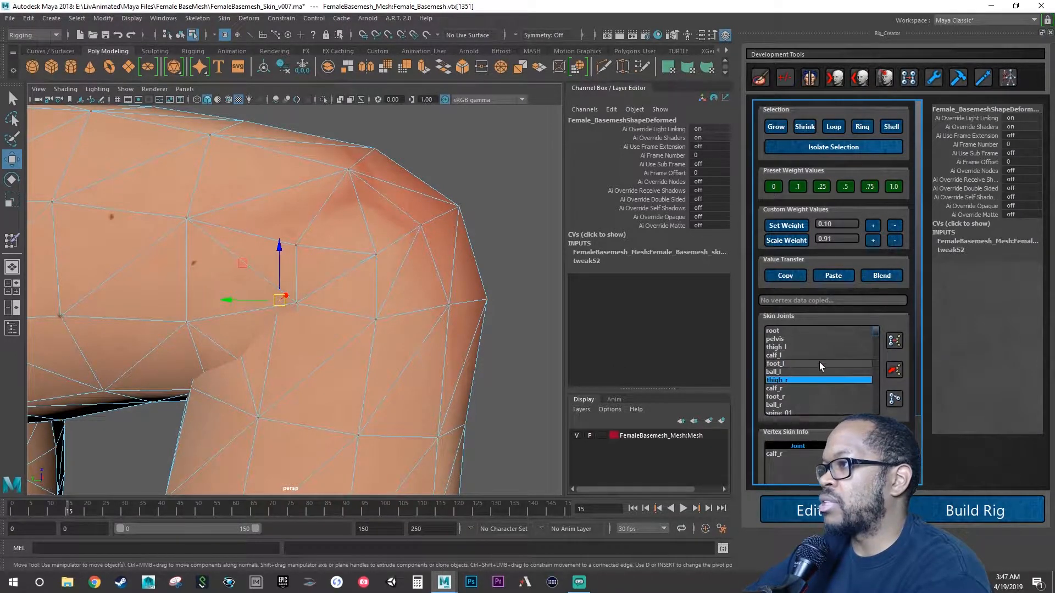
click(799, 187)
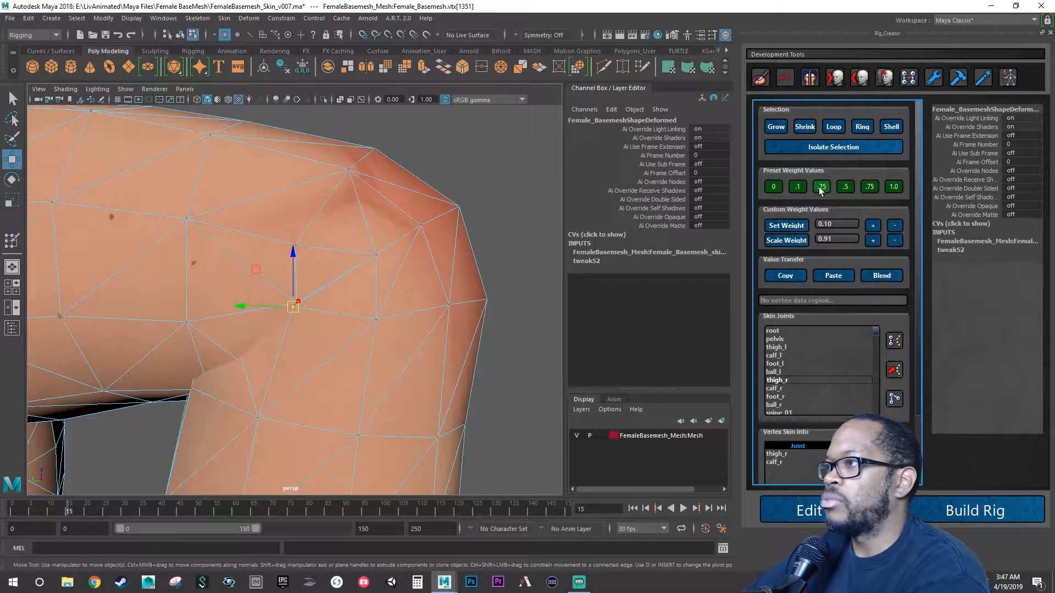
click(821, 187)
alt+drag(383, 318, 415, 312)
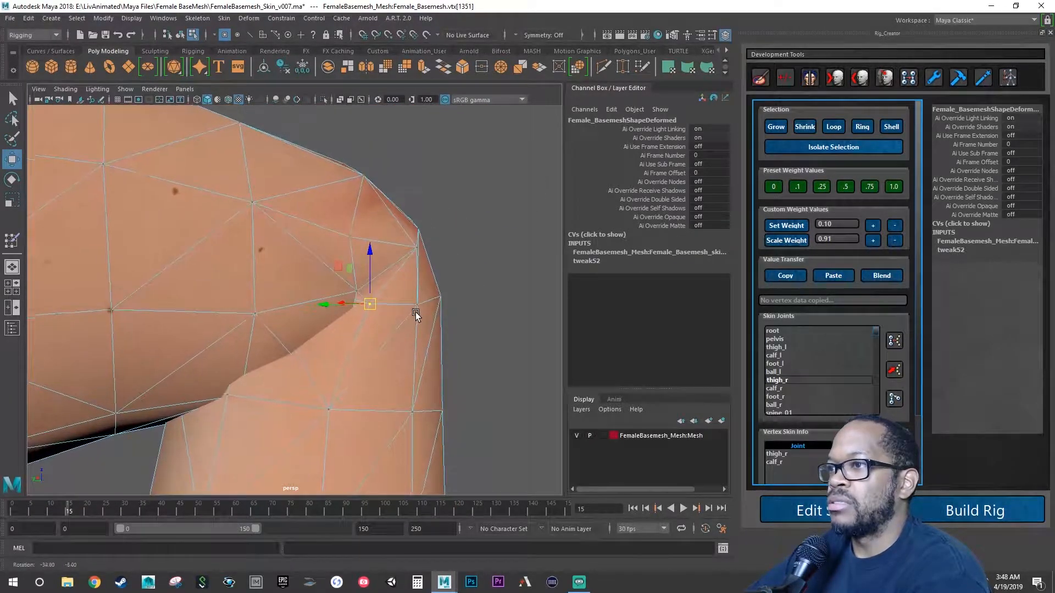
alt+drag(338, 318, 322, 333)
alt+right_drag(322, 333, 405, 306)
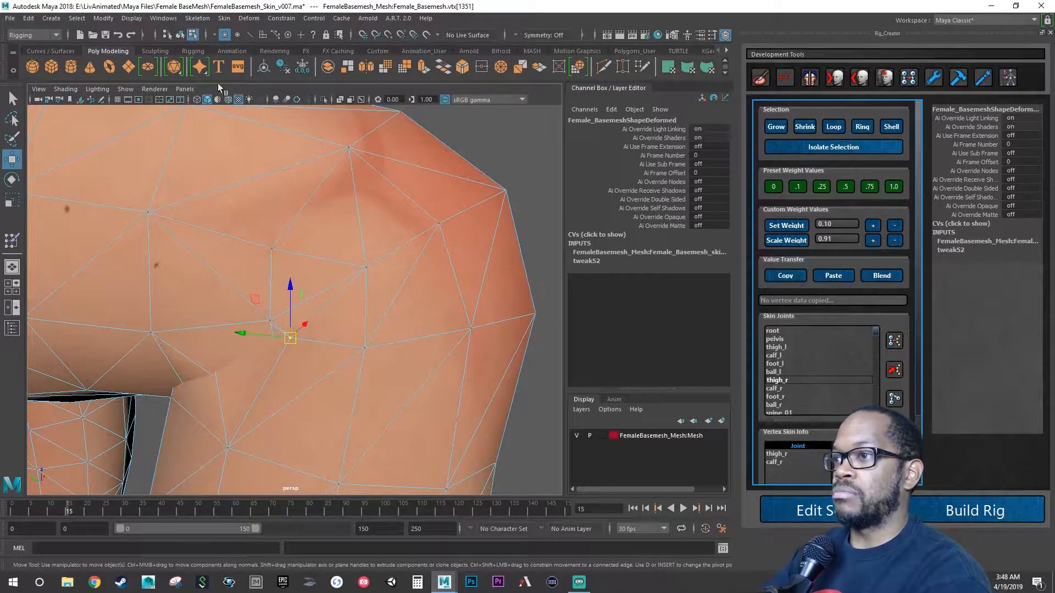
Select the thigh-side vertex bordering the gap on the inner side of the knee and set its calf_r weight to .25
alt+drag(358, 320, 317, 354)
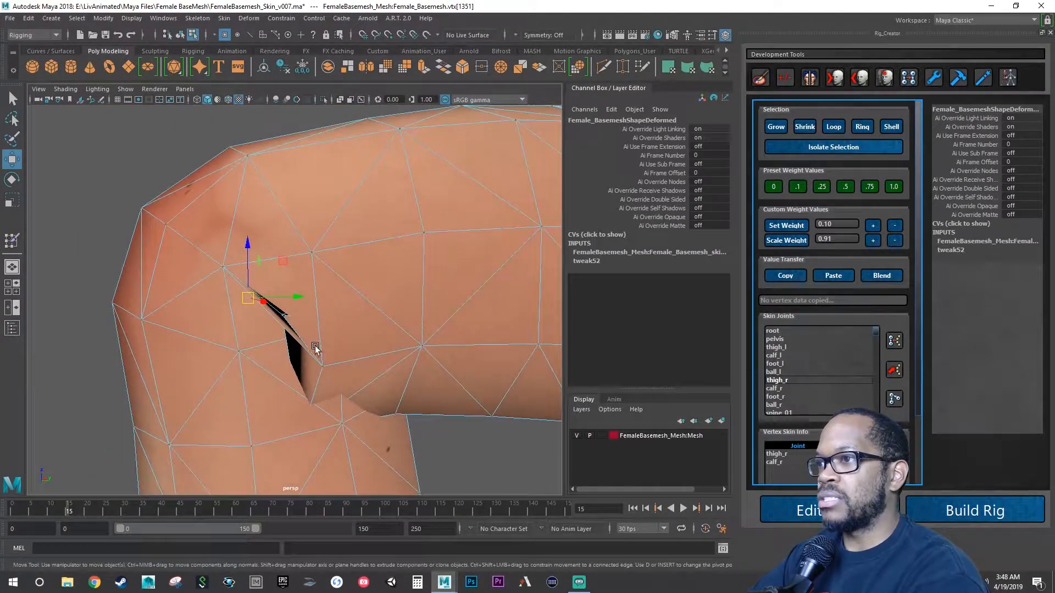
click(322, 366)
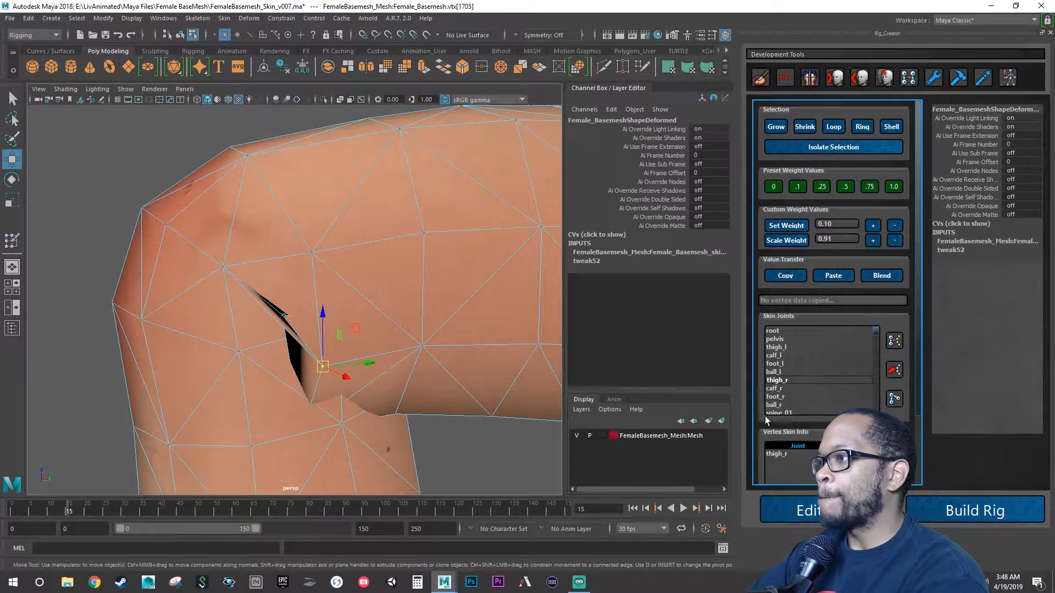
click(775, 388)
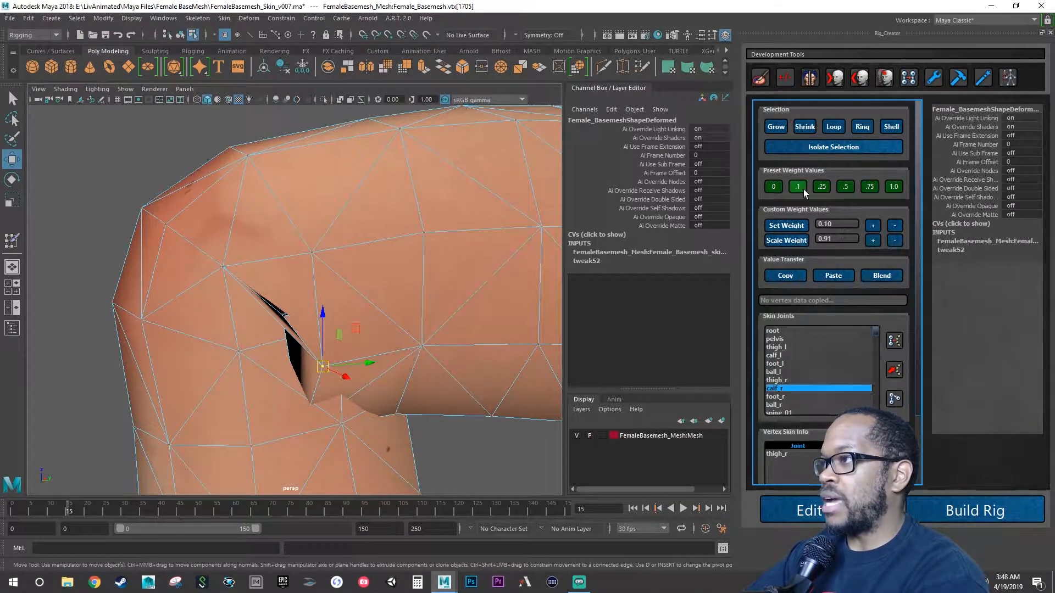
click(820, 187)
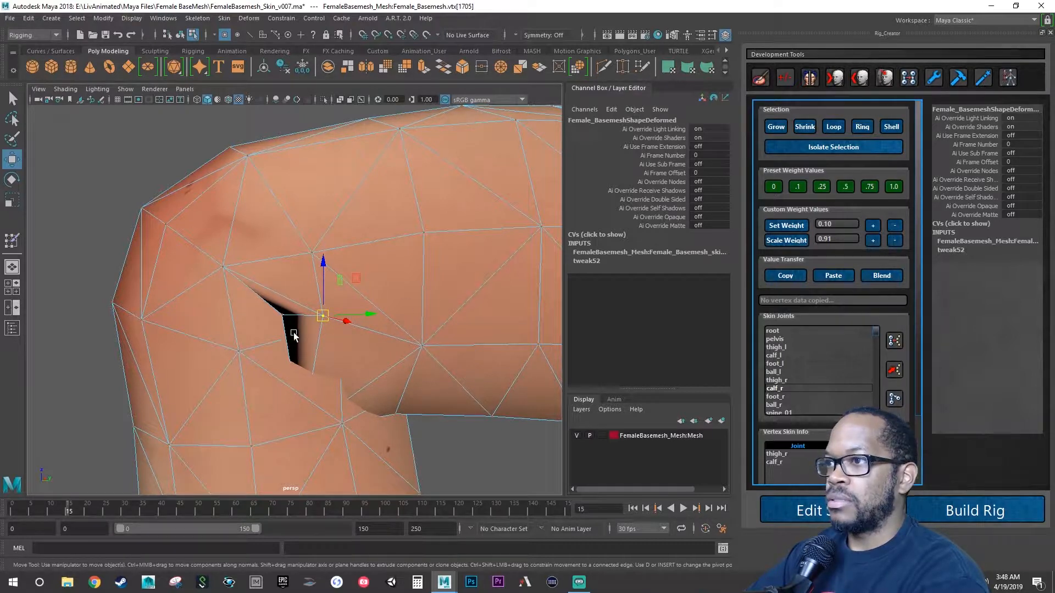
Inspect the gap on the inner side of the knee and select the hidden lower crease vertex using wireframe display, returning to shaded display
alt+drag(268, 331, 278, 331)
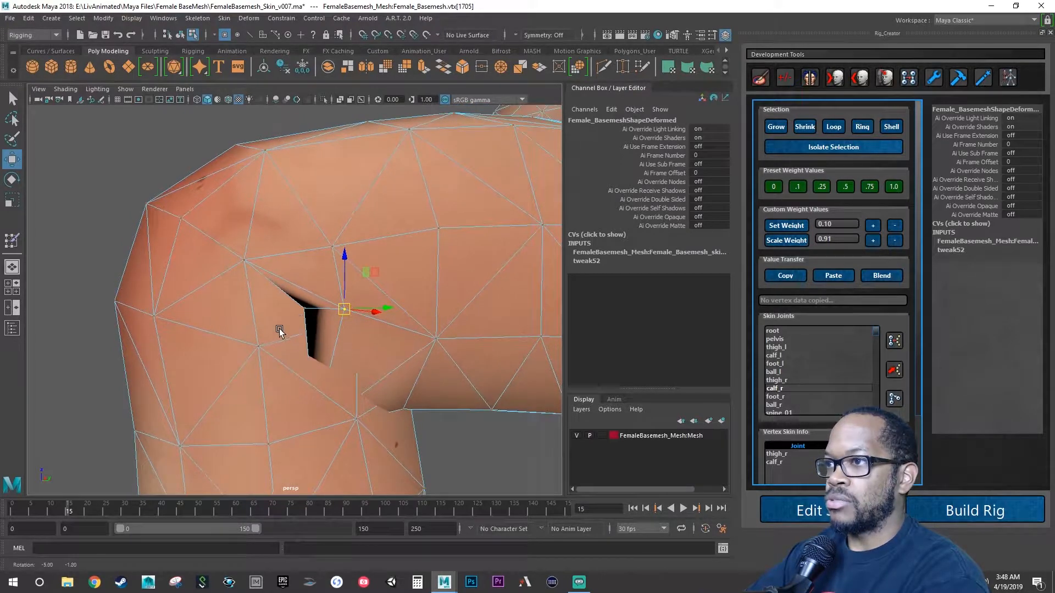
click(304, 308)
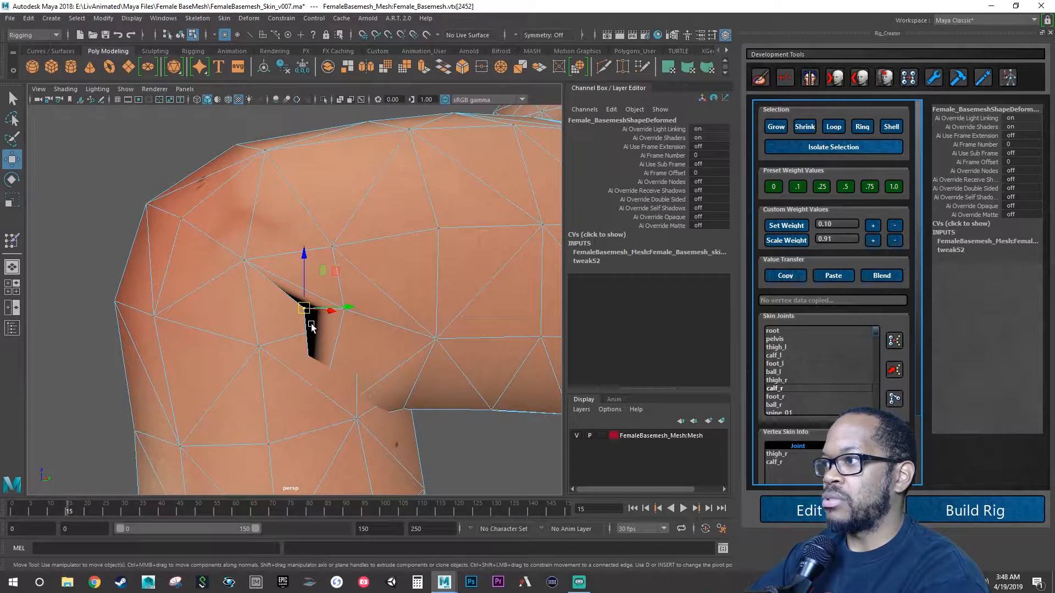
alt+drag(311, 324, 317, 326)
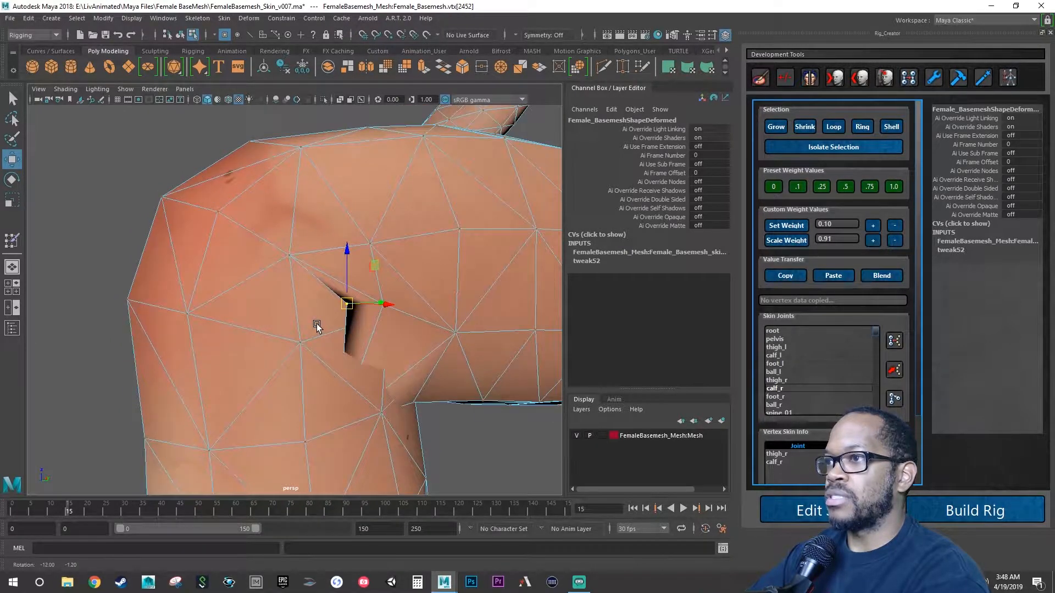
alt+drag(379, 307, 313, 291)
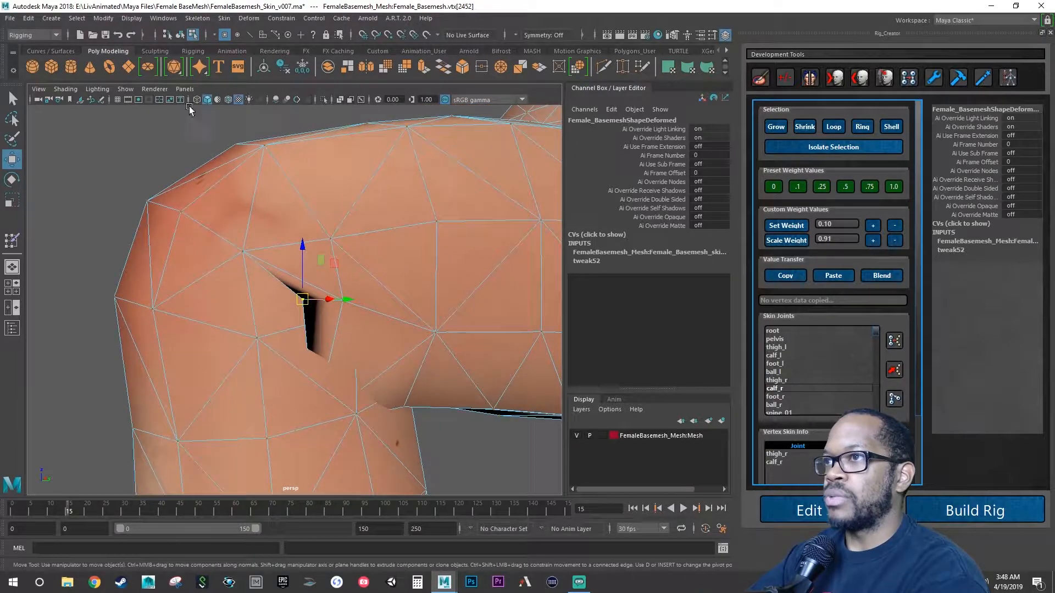
click(196, 99)
mouse_move(231, 299)
alt+mouse_down()
mouse_move(306, 309)
mouse_move(297, 274)
alt+mouse_up()
click(323, 317)
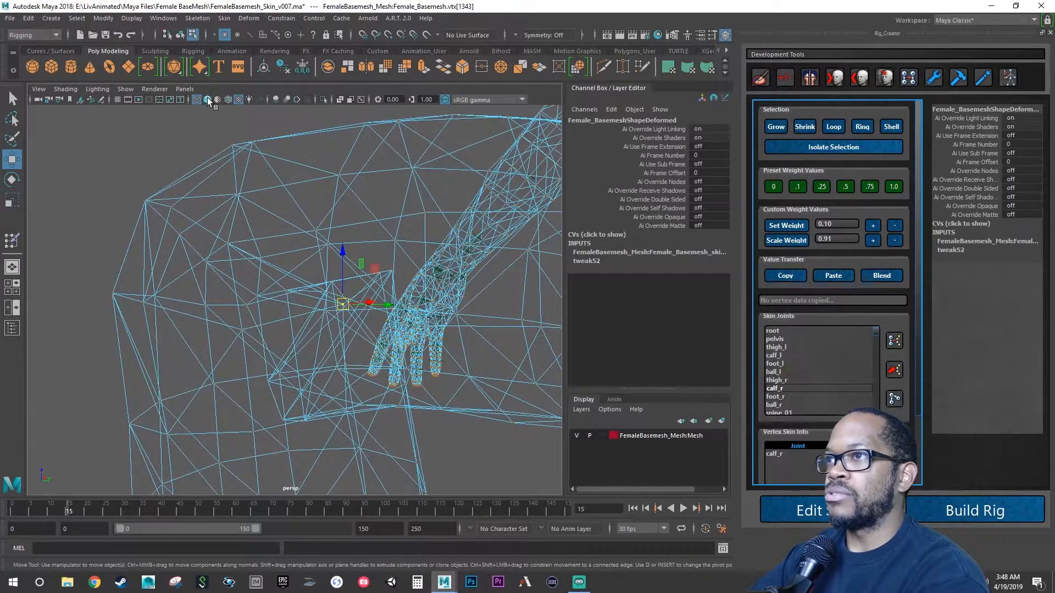
click(207, 99)
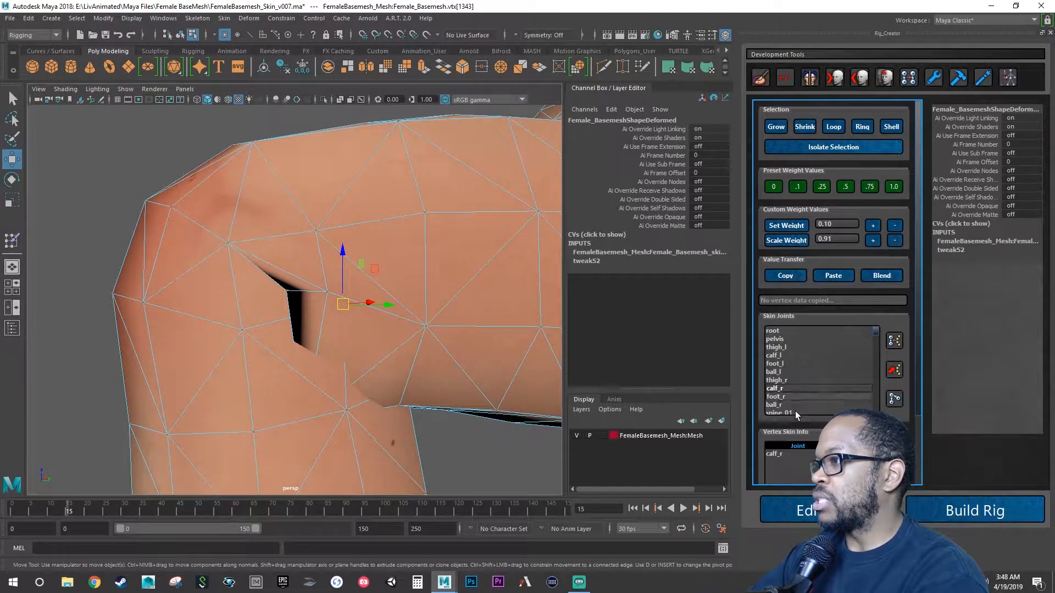
Try thigh_r weights of .1, .25 and .5 on the selected lower crease vertex and settle on .25
click(788, 379)
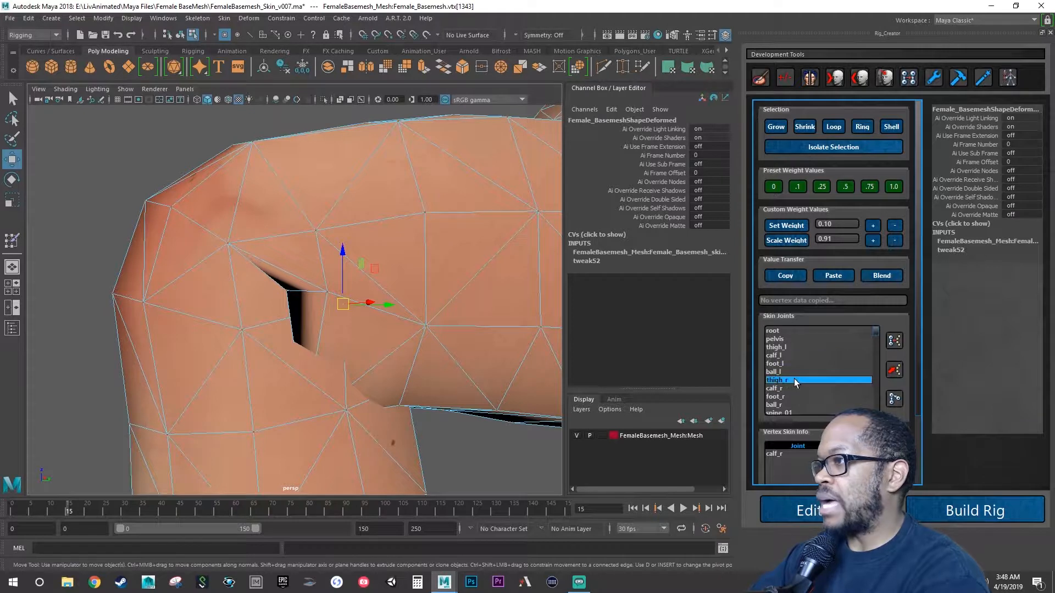
click(798, 188)
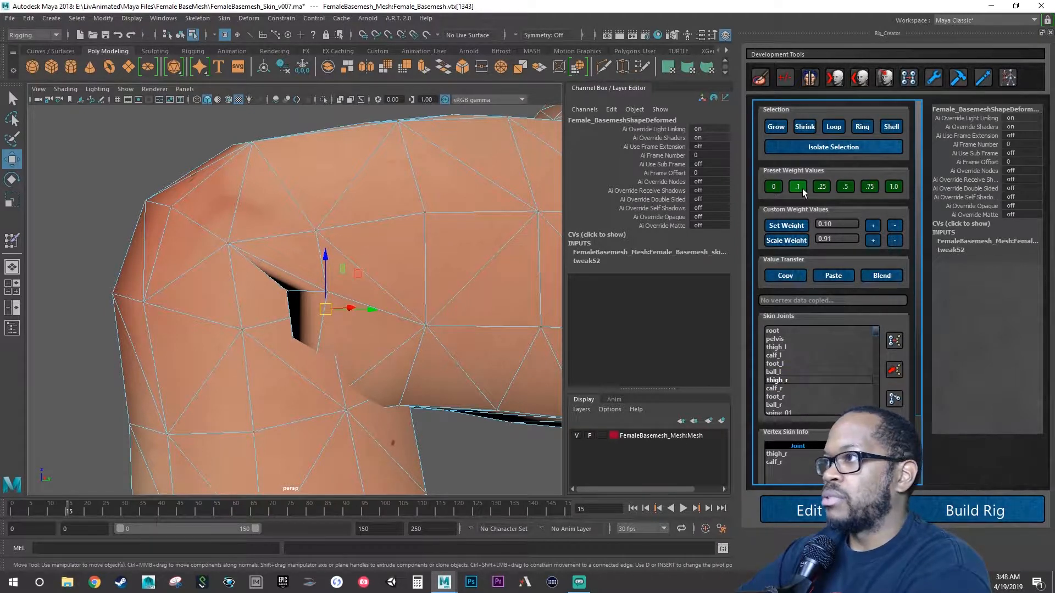
click(821, 187)
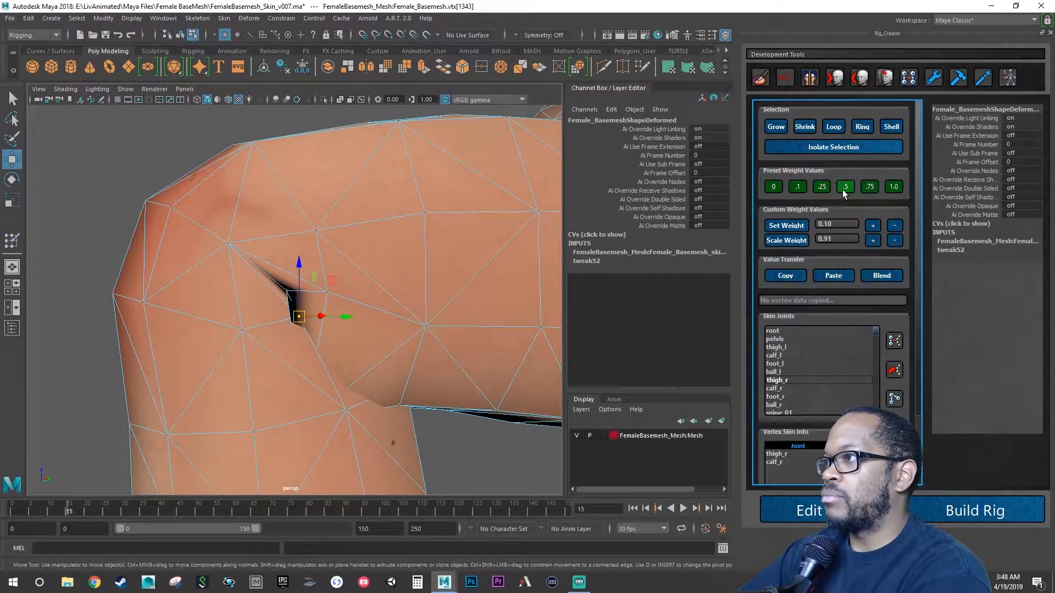
click(844, 187)
click(822, 187)
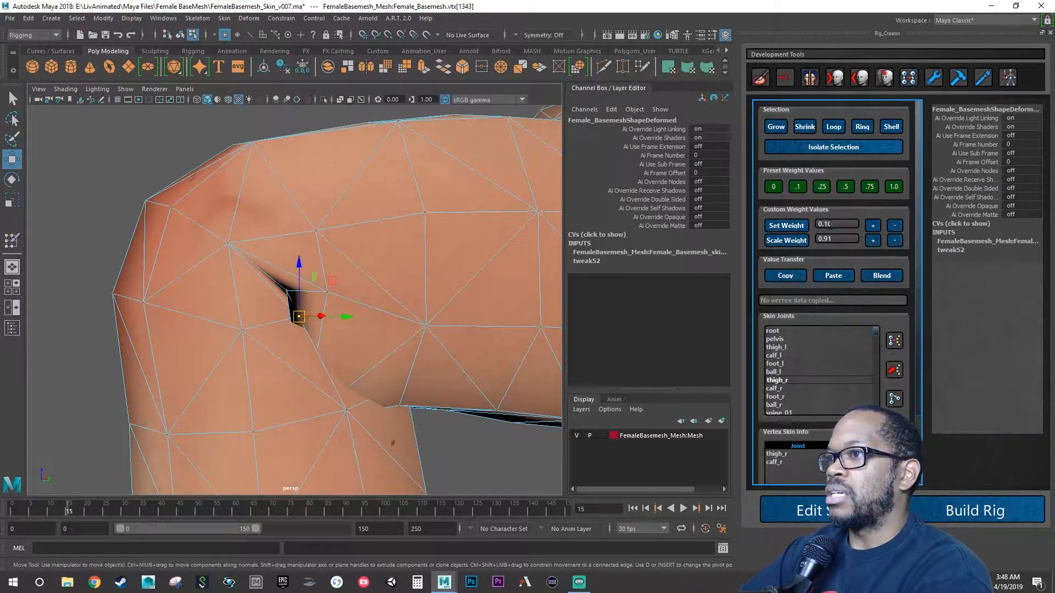
Select the vertex at the upper edge of the gap and try calf_r weights of .1, .25, .5 and .75, returning to .5
click(288, 292)
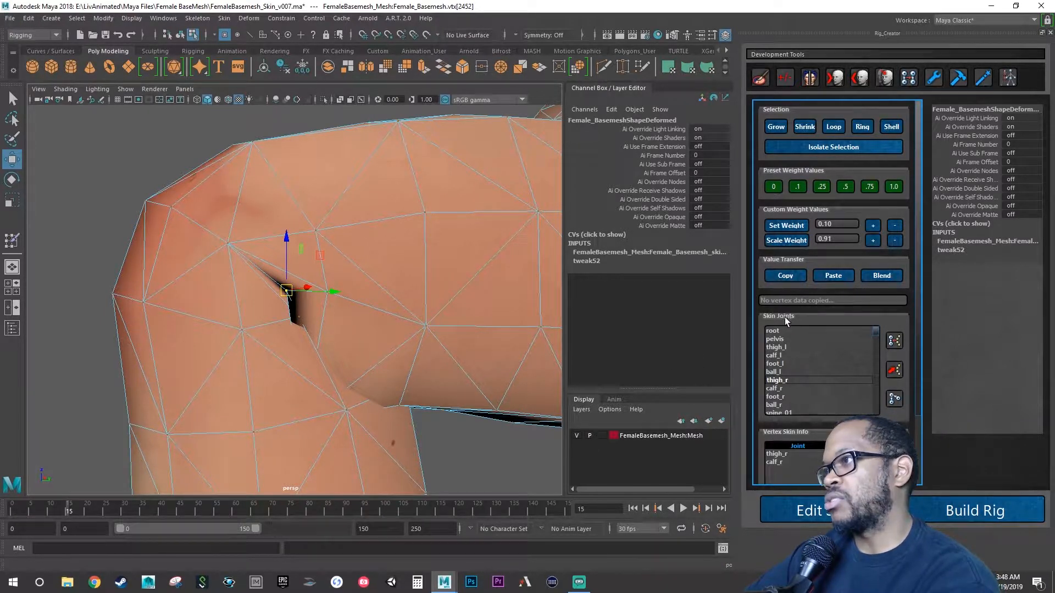
click(779, 380)
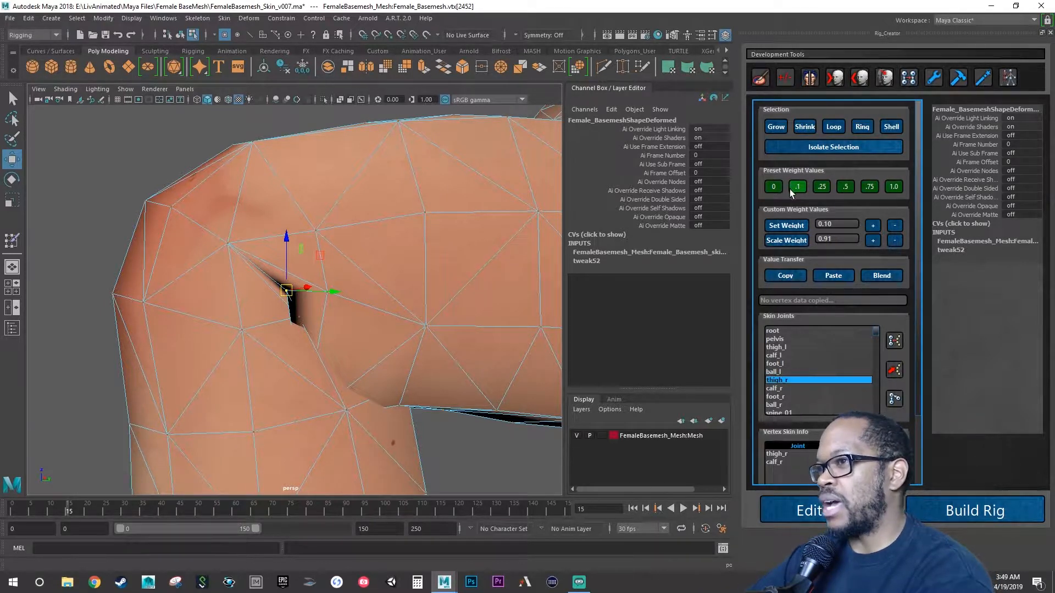
click(780, 388)
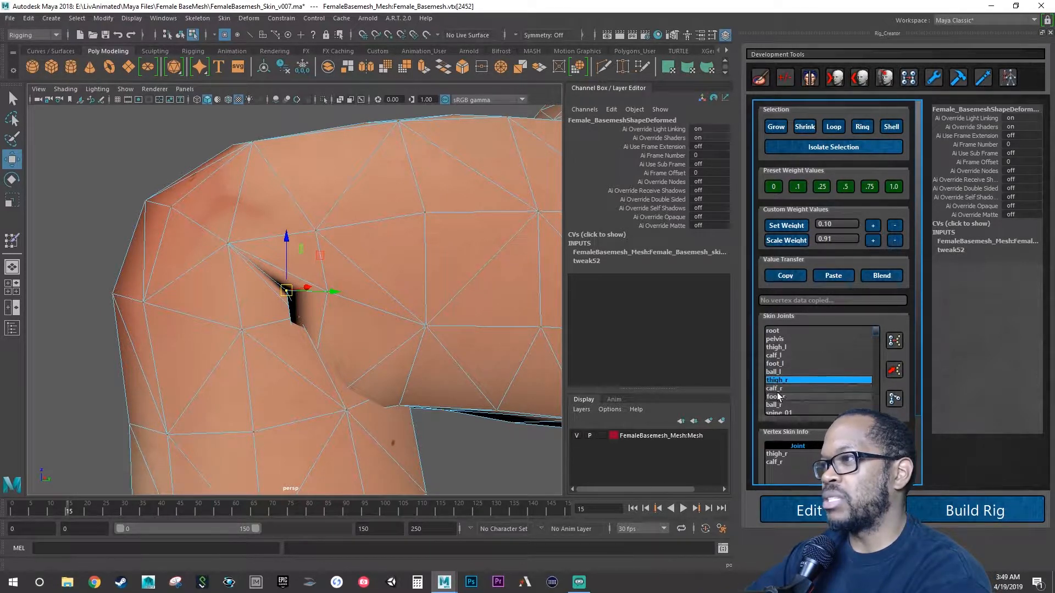
click(798, 187)
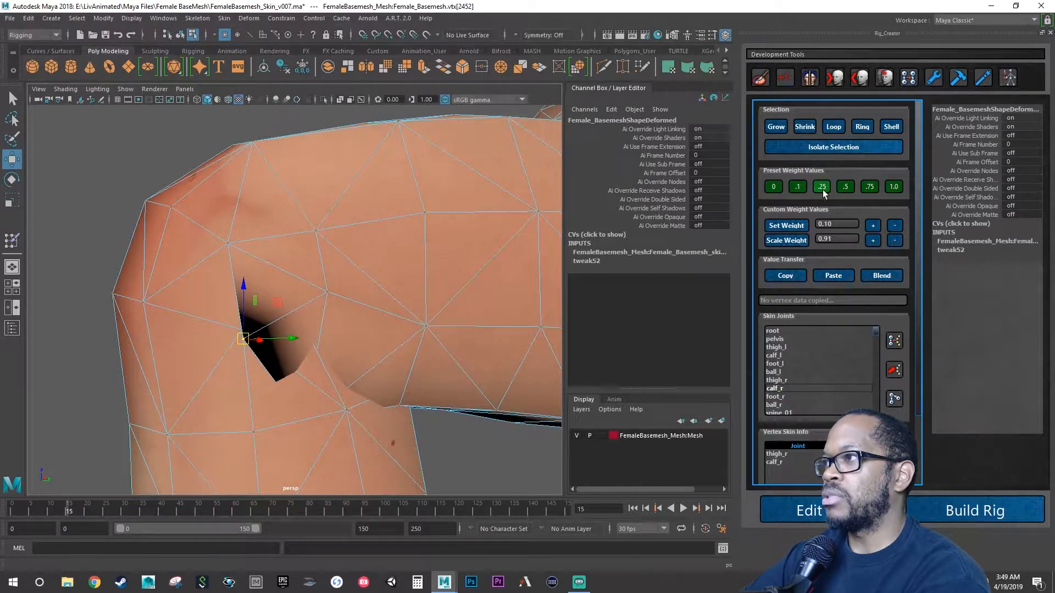
click(822, 190)
click(847, 190)
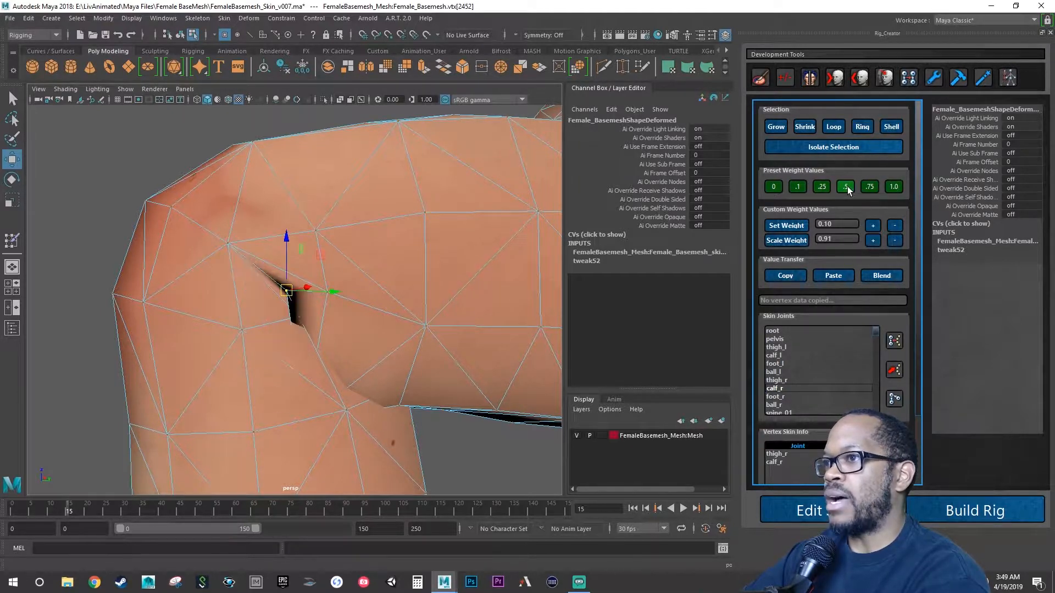
click(869, 189)
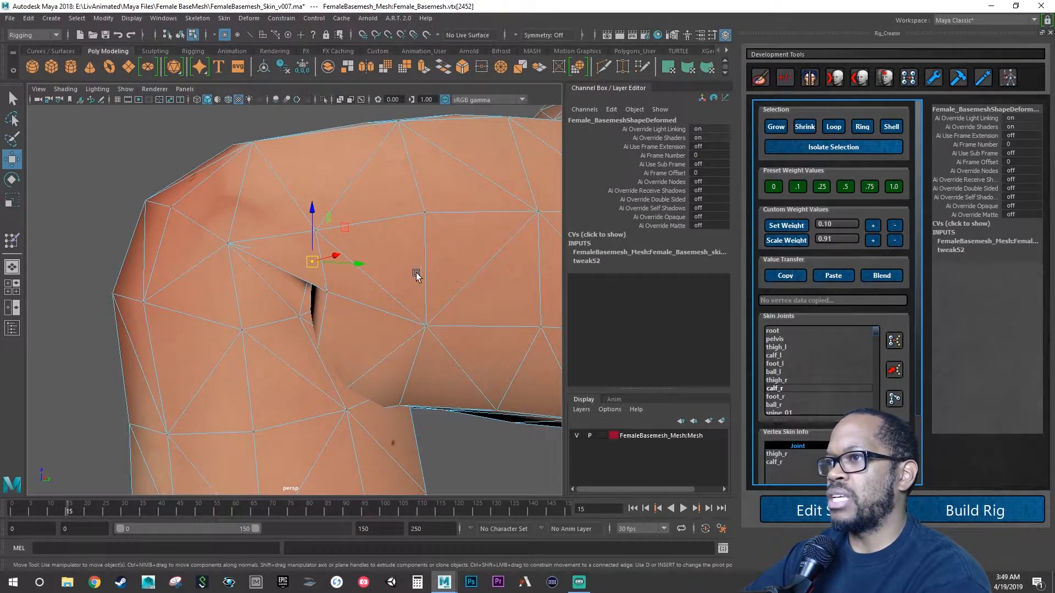
mouse_move(416, 272)
alt+mouse_down()
mouse_move(486, 259)
mouse_move(409, 275)
alt+mouse_up()
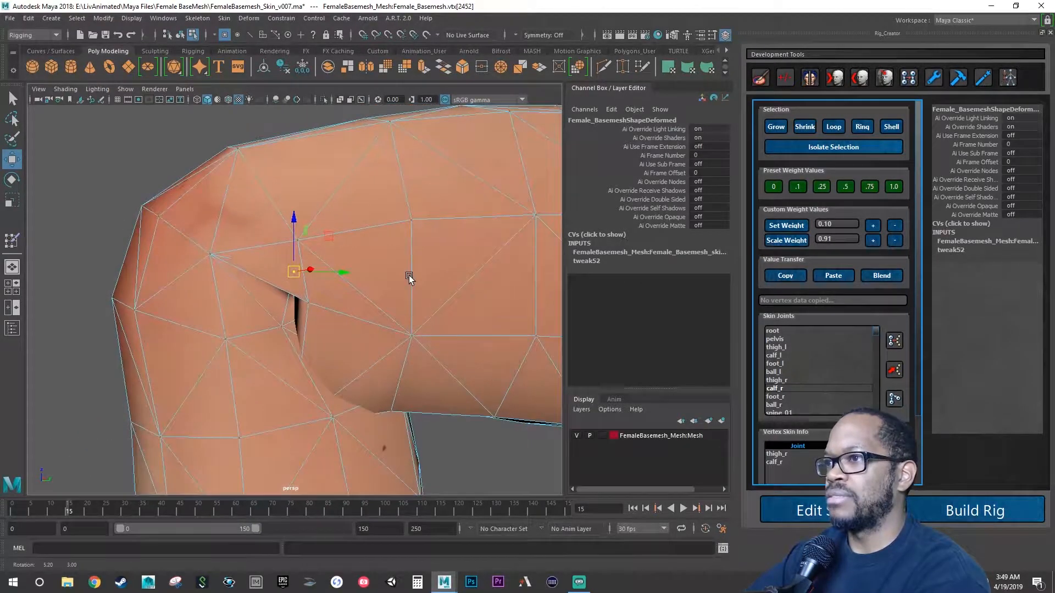
click(827, 188)
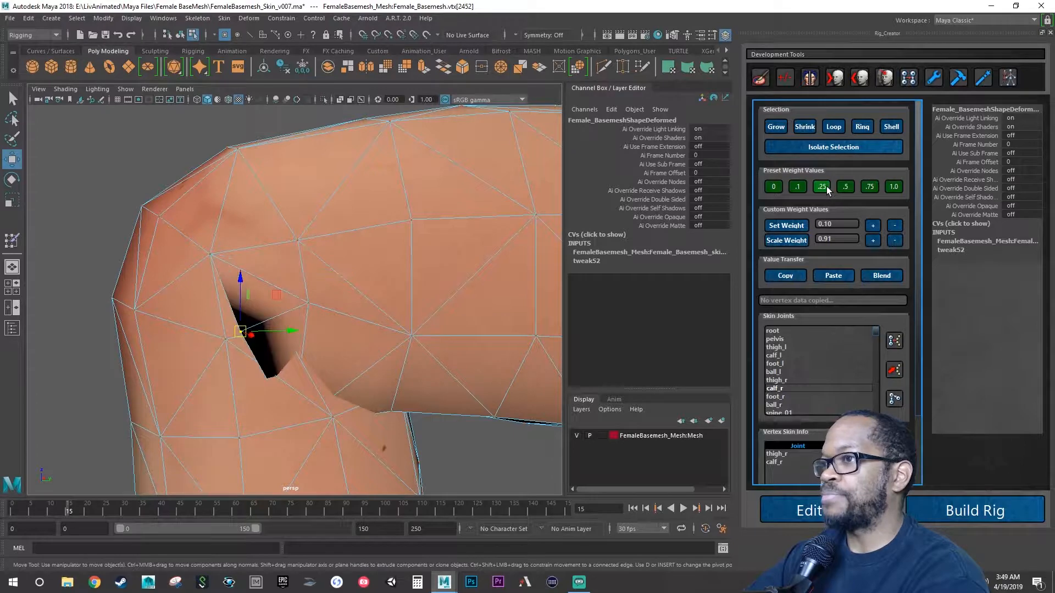
click(845, 188)
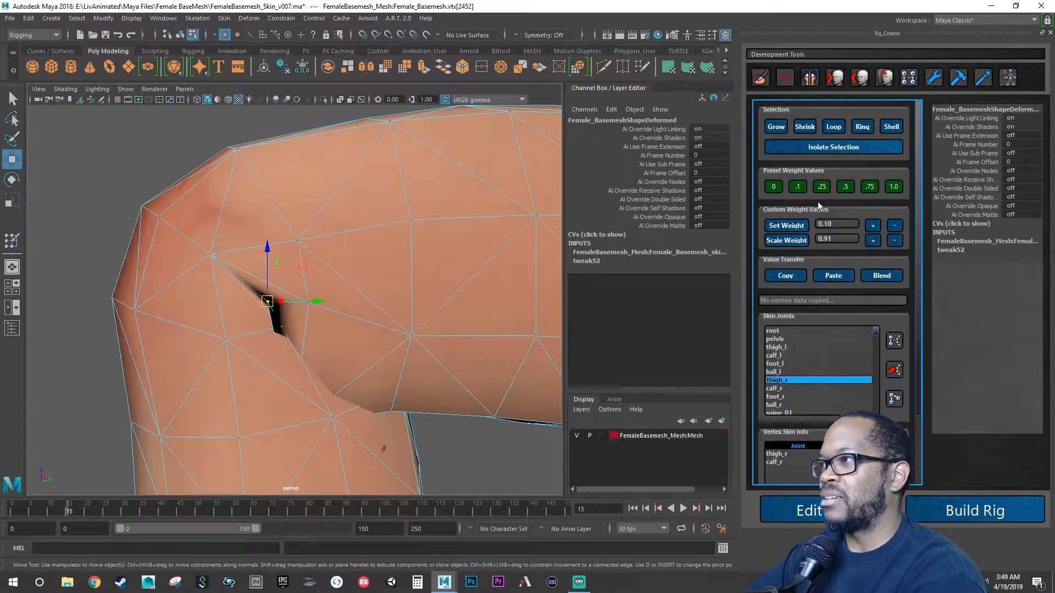
Compare thigh_r weights of .75, .5, .25, .1 and 0 on the upper gap vertex and settle on .5
click(870, 188)
click(846, 189)
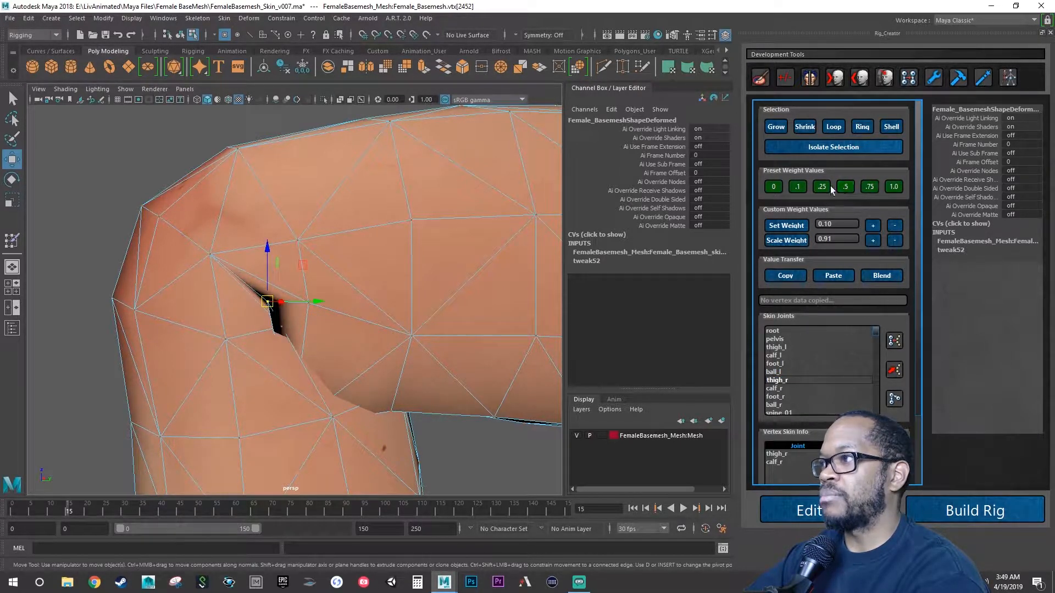
click(823, 187)
click(797, 187)
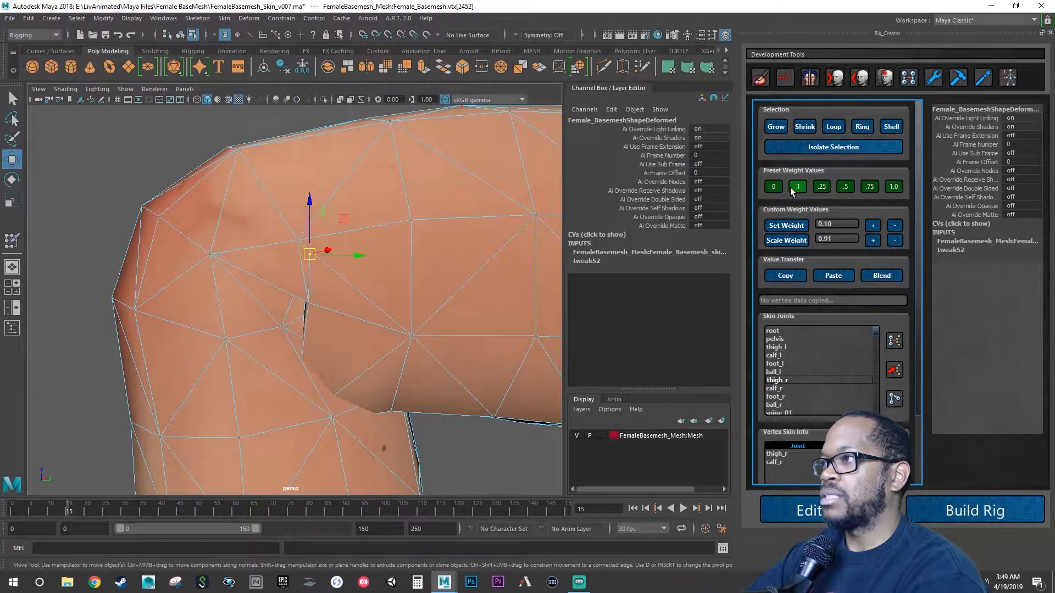
click(774, 188)
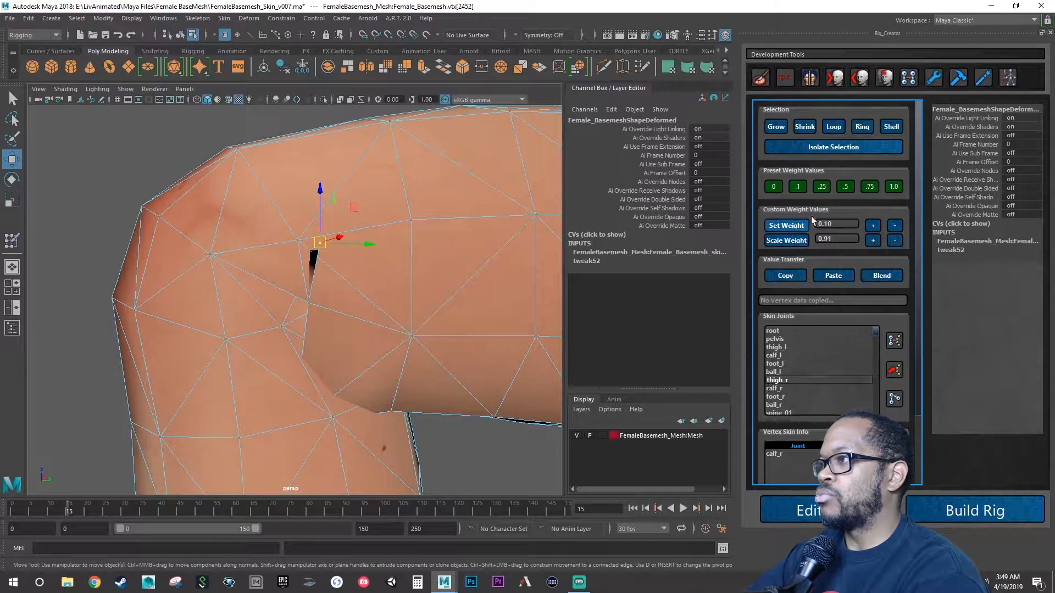
click(845, 187)
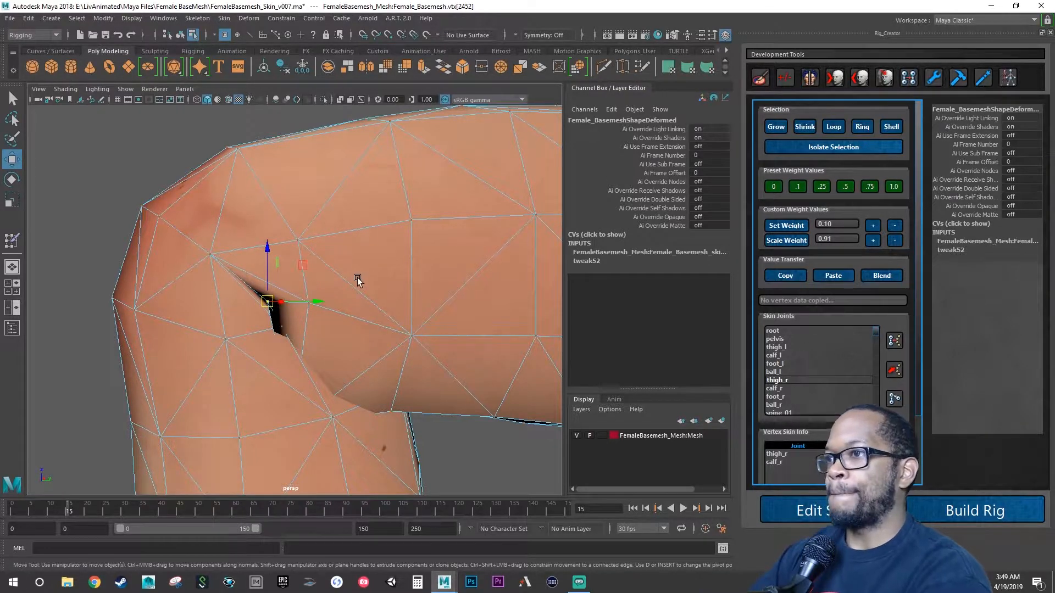
Examine the inner knee crease from several angles, both close up and with the whole bent leg in view
alt+drag(358, 280, 398, 277)
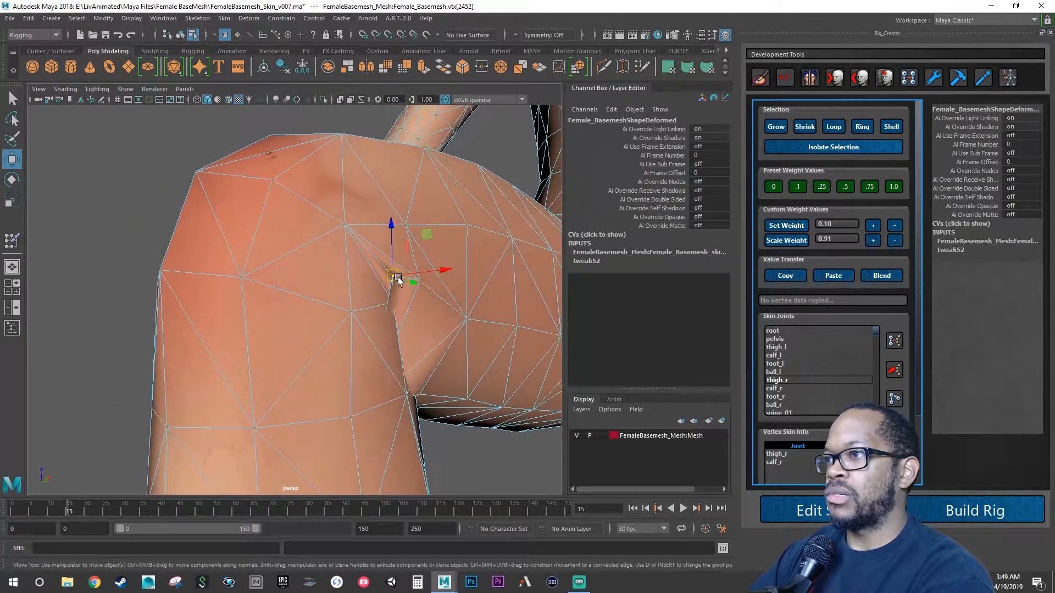
alt+right_drag(398, 277, 423, 302)
alt+drag(393, 289, 353, 293)
alt+right_drag(353, 294, 311, 273)
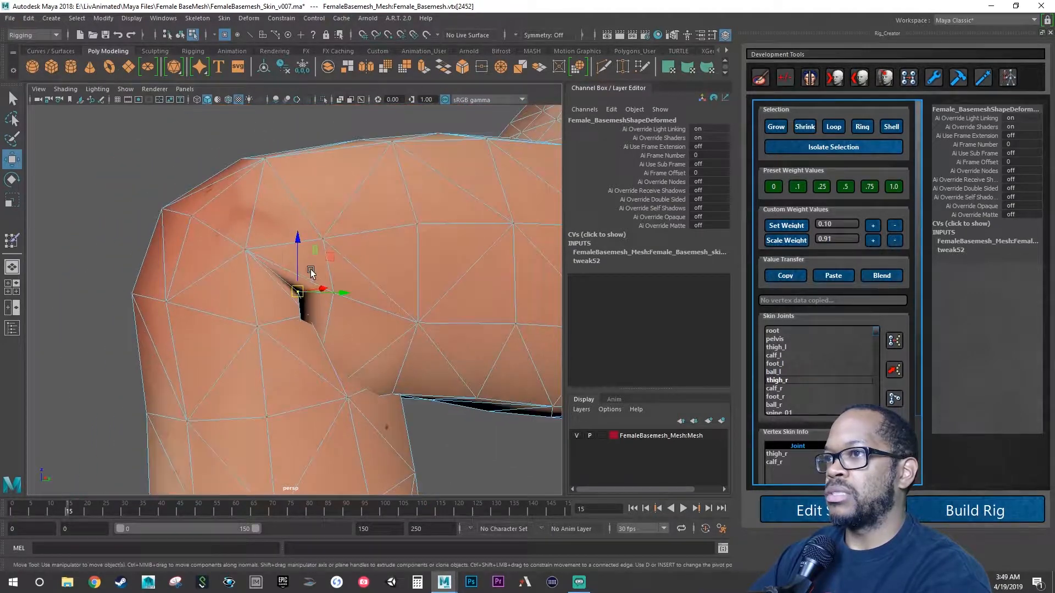
alt+drag(311, 273, 224, 258)
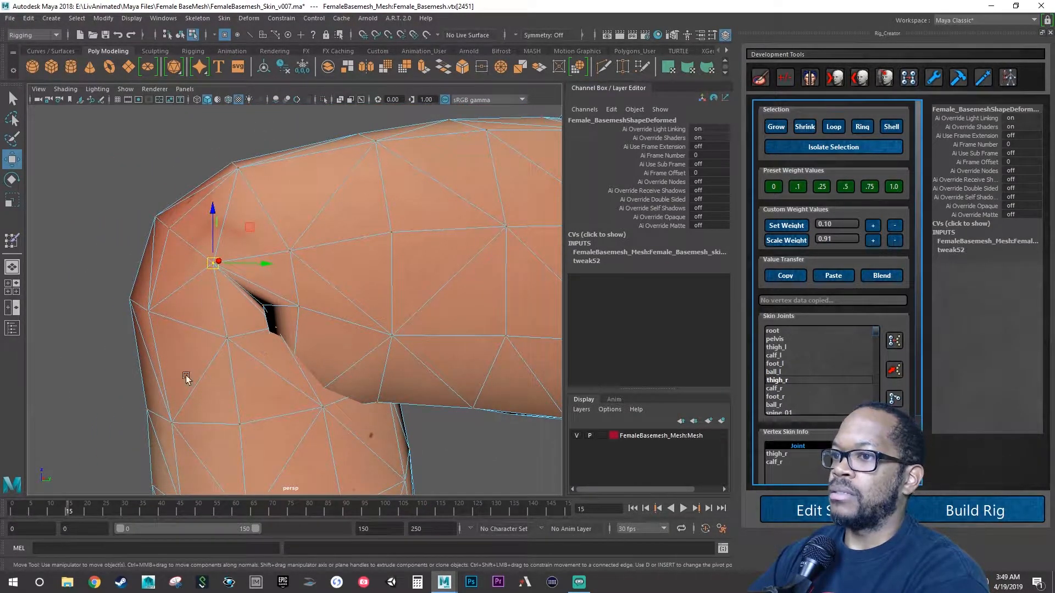
scroll(279, 339, down, 12)
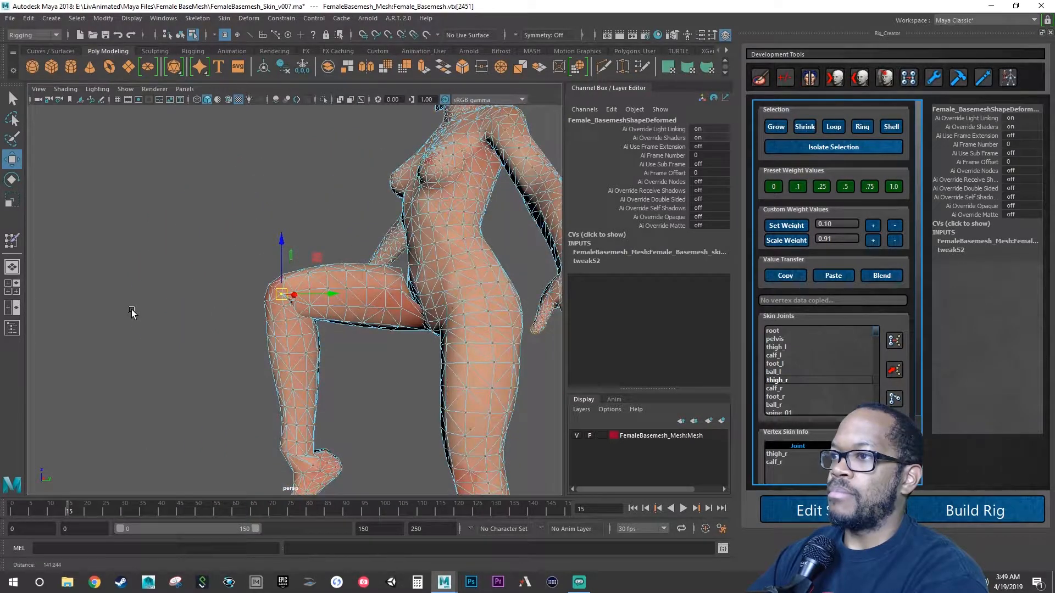
scroll(276, 325, up, 15)
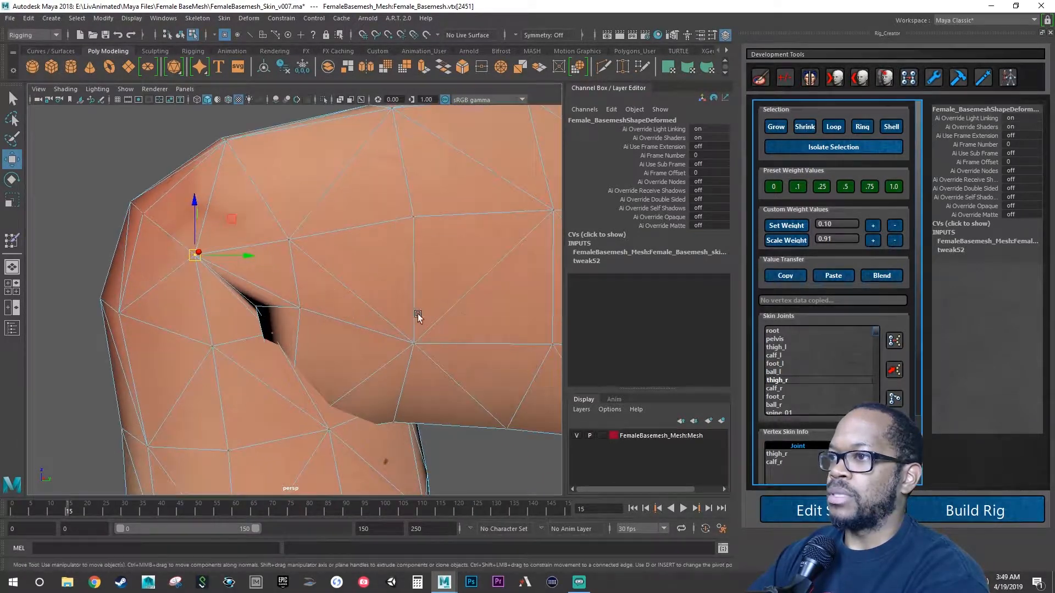
mouse_move(417, 314)
alt+mouse_down()
mouse_move(470, 305)
mouse_move(433, 313)
alt+mouse_up()
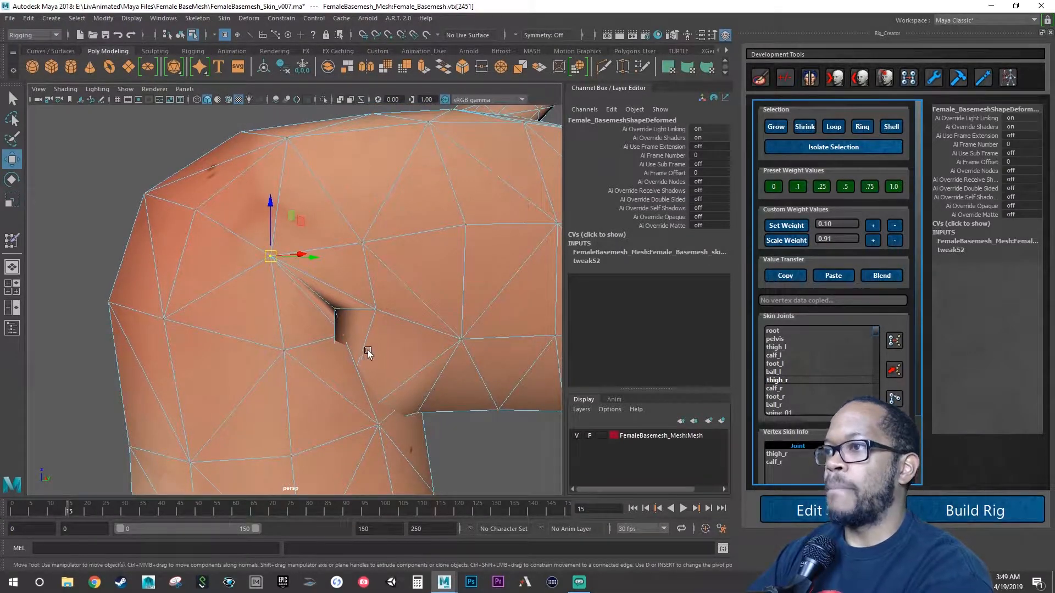
mouse_move(367, 351)
alt+mouse_down()
mouse_move(401, 348)
mouse_move(351, 353)
mouse_move(371, 348)
alt+mouse_up()
Select the vertex inside the knee gap and try calf_r weights of .25, .5 and .75 on it, returning to .5
click(362, 335)
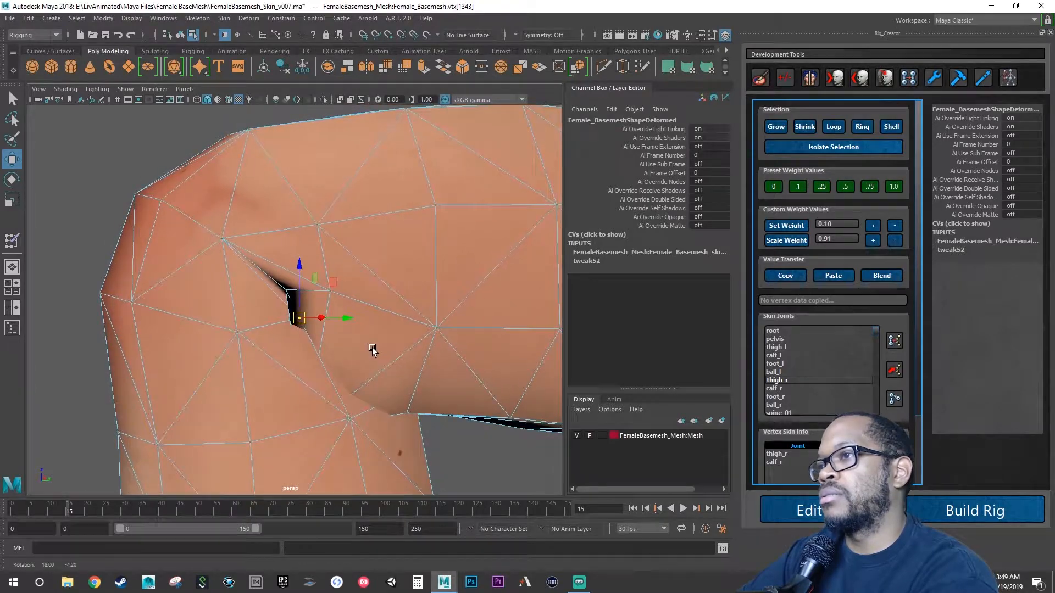
alt+drag(440, 369, 404, 347)
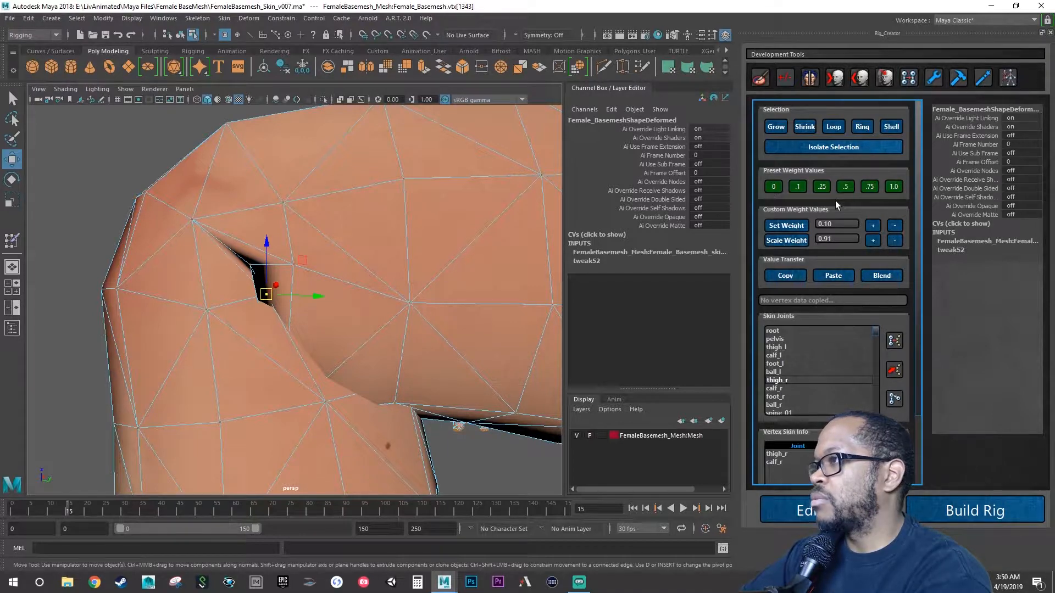
click(780, 389)
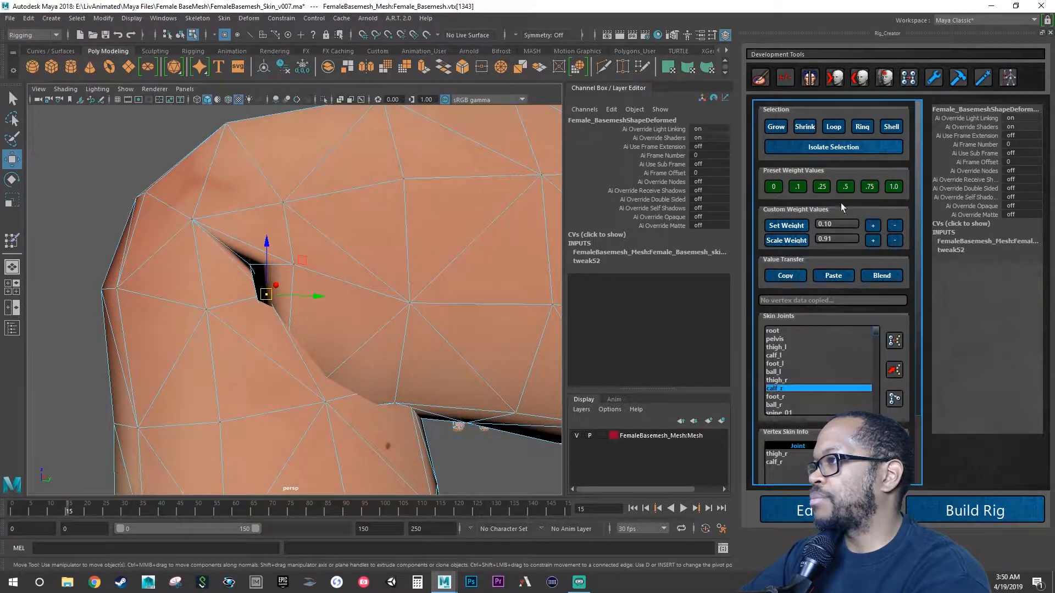
click(822, 187)
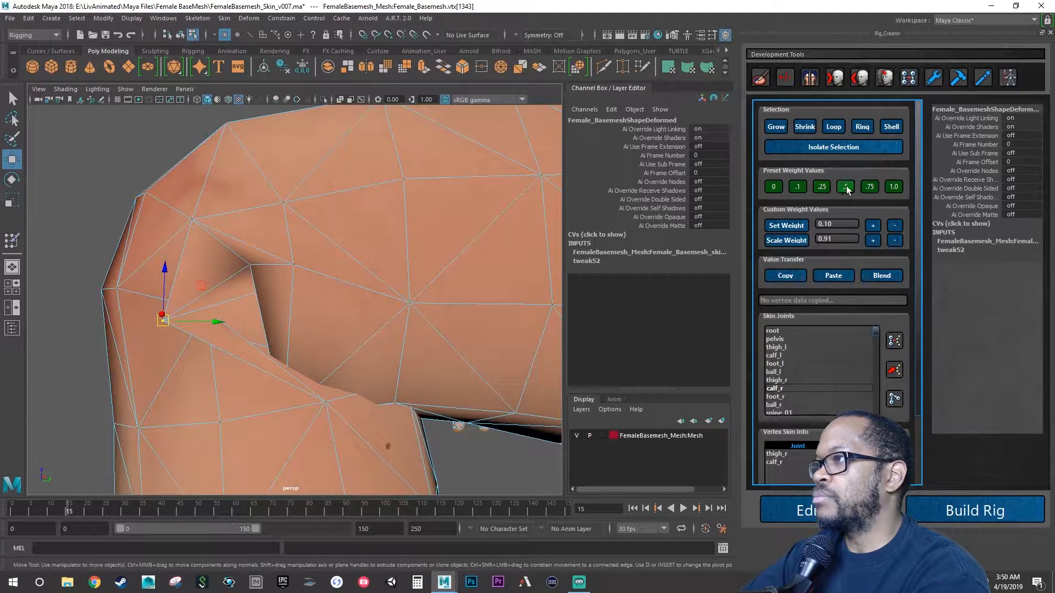
click(846, 187)
click(869, 187)
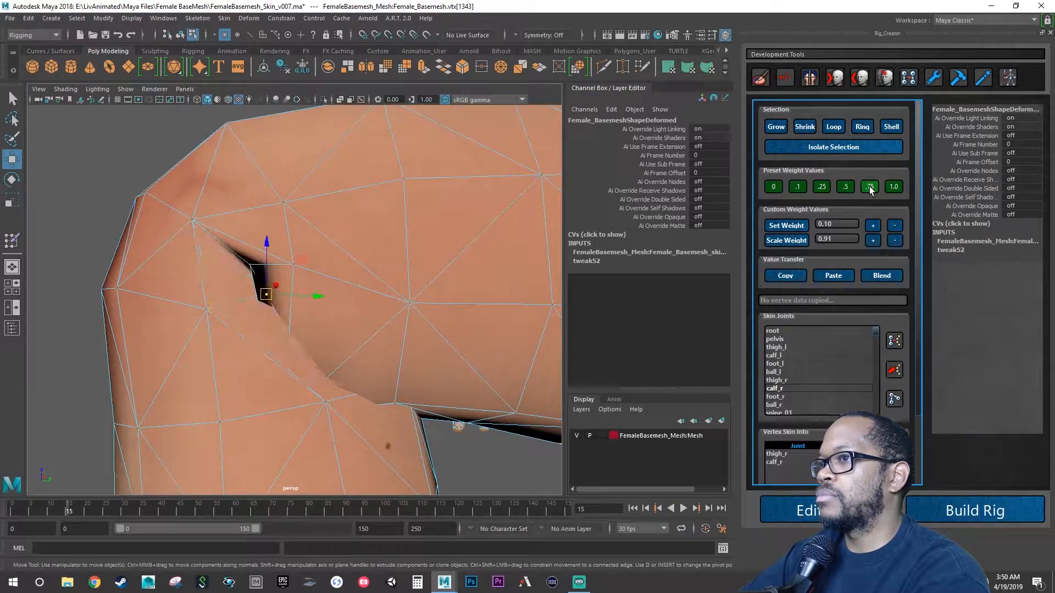
click(846, 187)
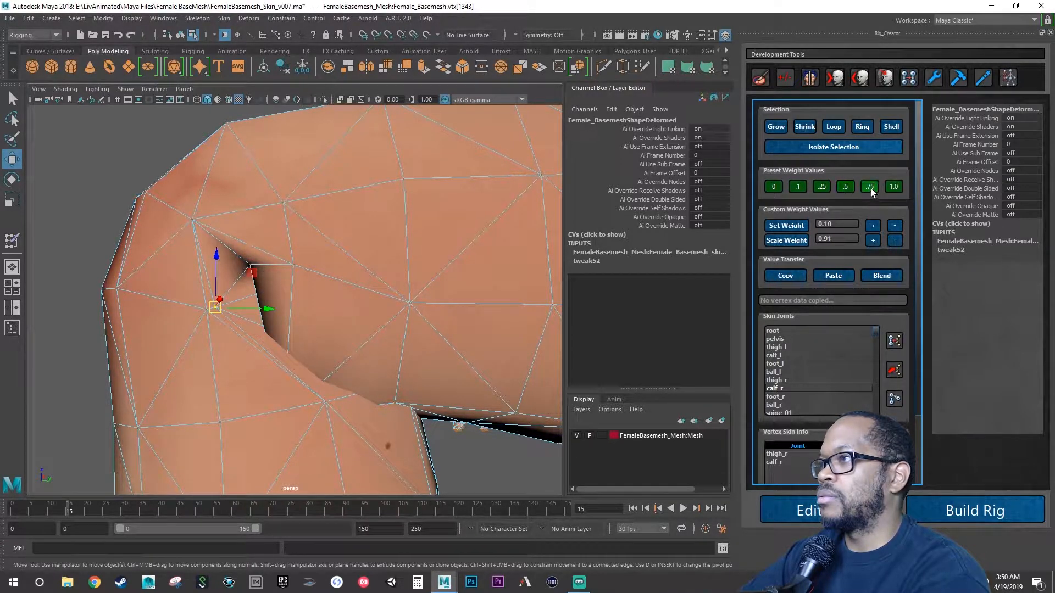
Compare calf_r weights of .25, .5 and .75 again on the gap vertex and settle on .75
alt+drag(431, 245, 540, 229)
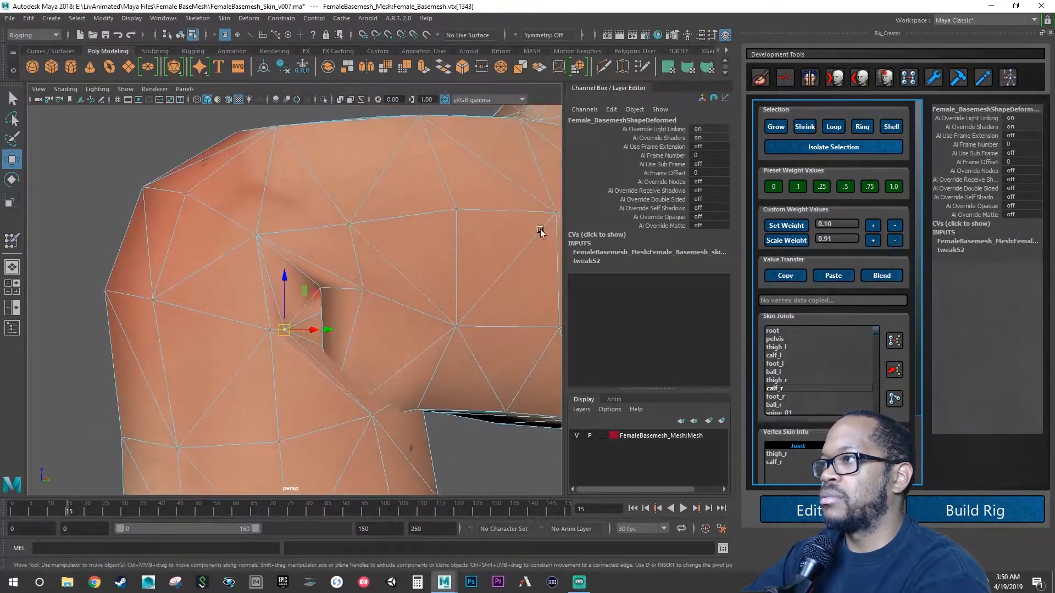
click(824, 189)
click(846, 188)
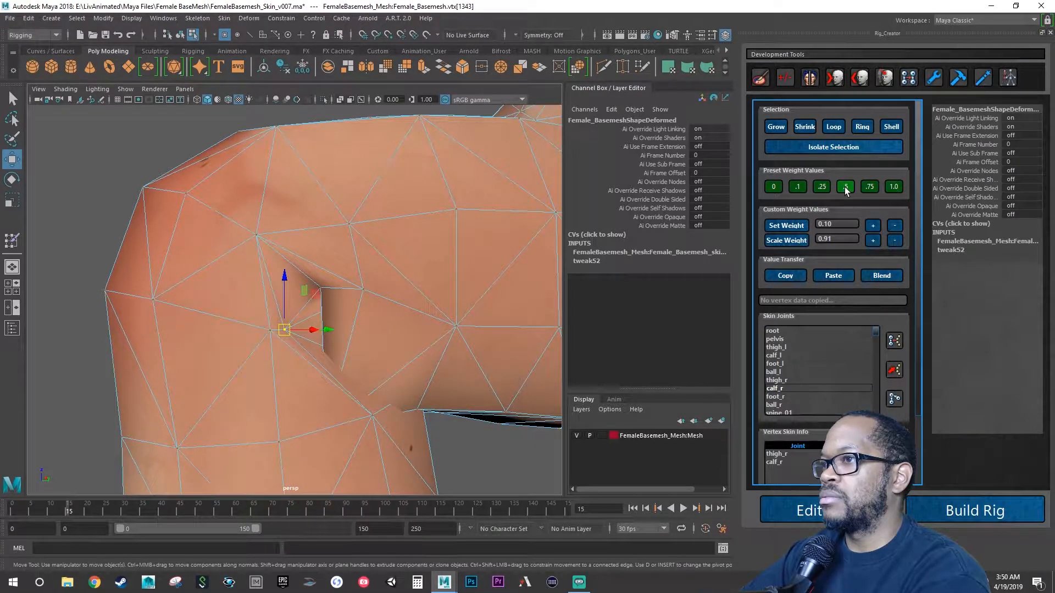
click(870, 187)
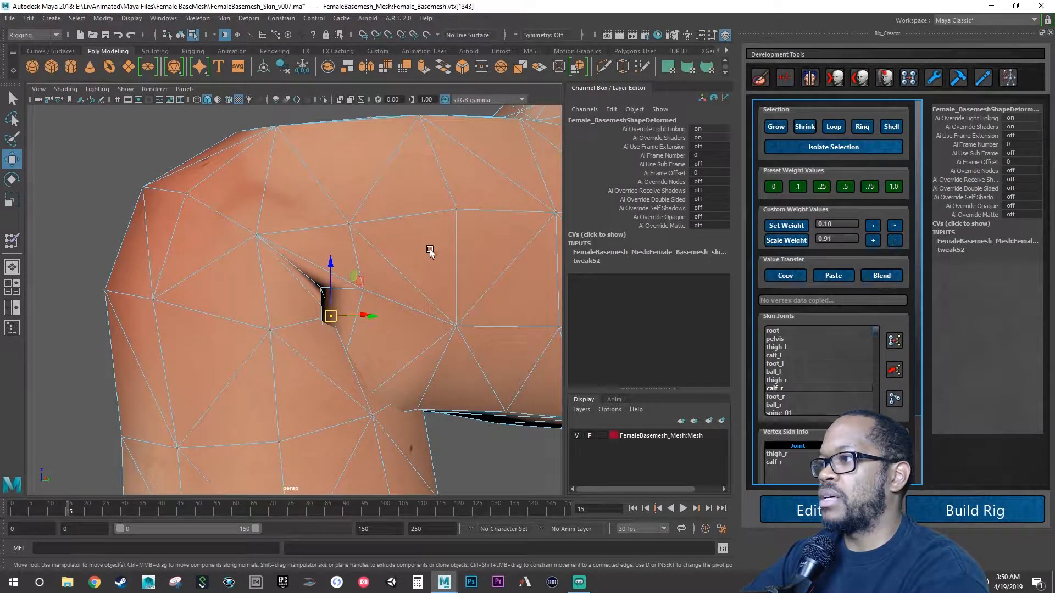
alt+drag(411, 253, 375, 242)
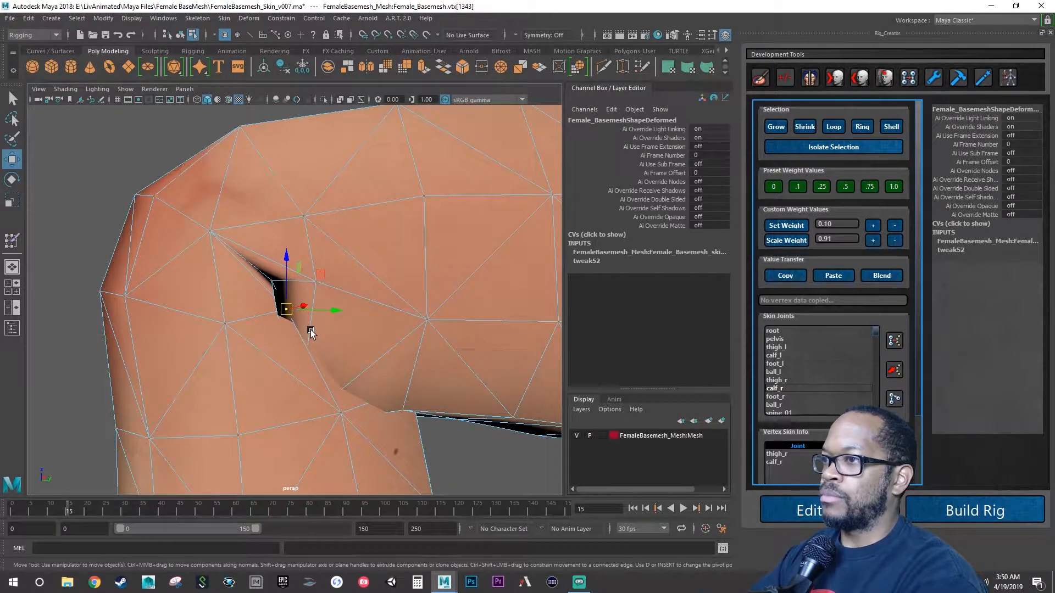
alt+drag(313, 331, 274, 320)
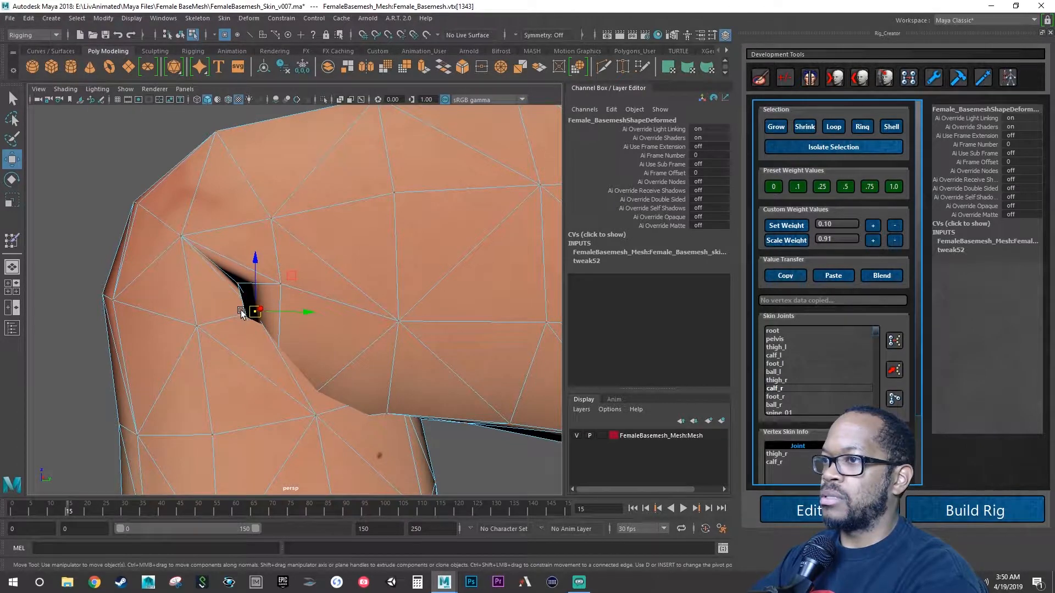
Select the hidden vertex below the knee gap in wireframe display and try calf_r weights of .1, .25 and .5 in shaded display, settling on .25
click(196, 99)
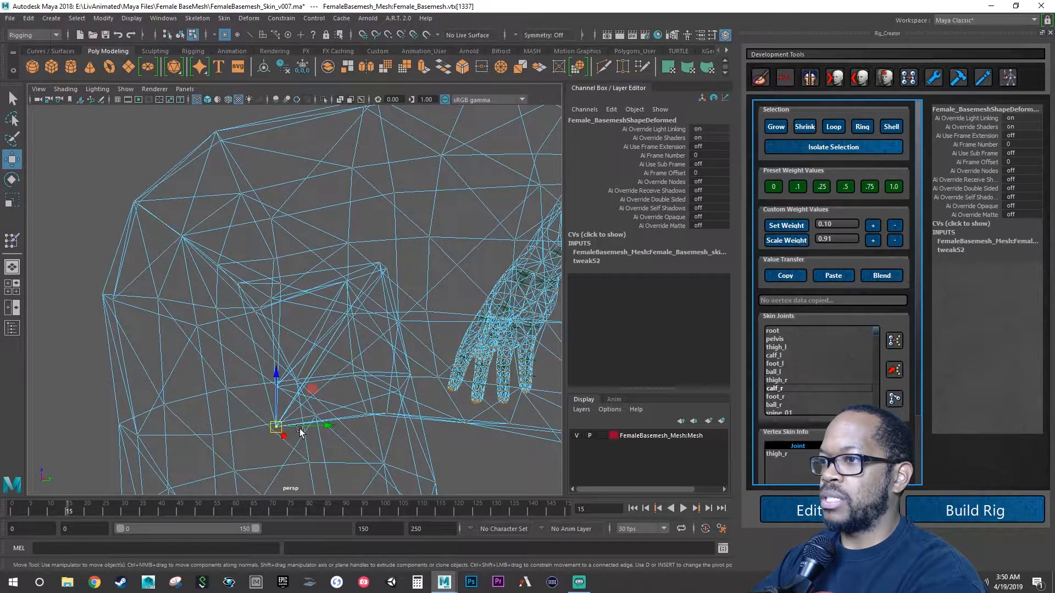
mouse_move(300, 431)
alt+mouse_down()
mouse_move(277, 430)
mouse_move(294, 433)
alt+mouse_up()
click(207, 99)
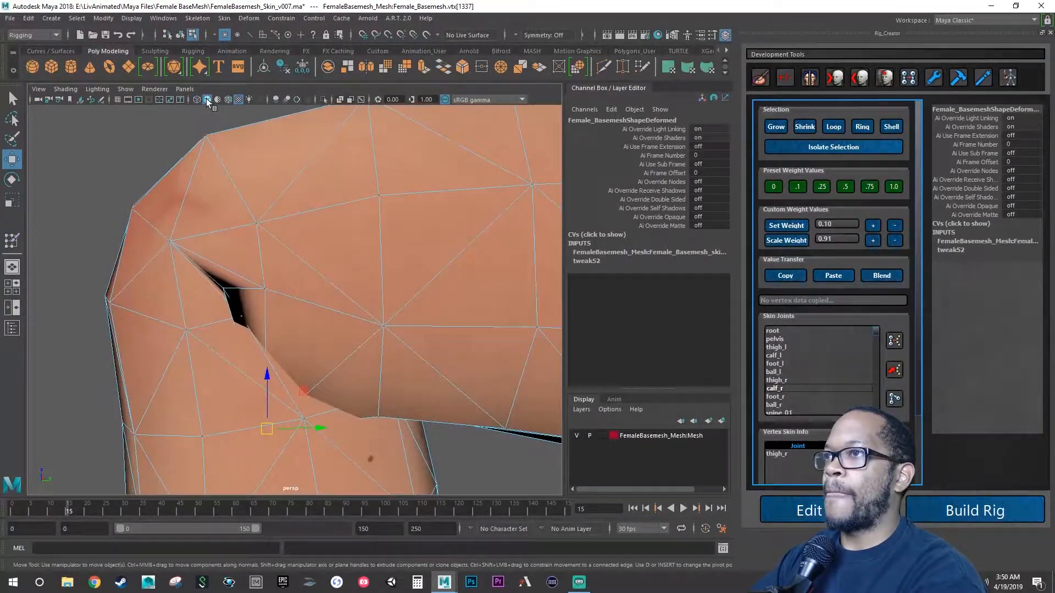
click(788, 387)
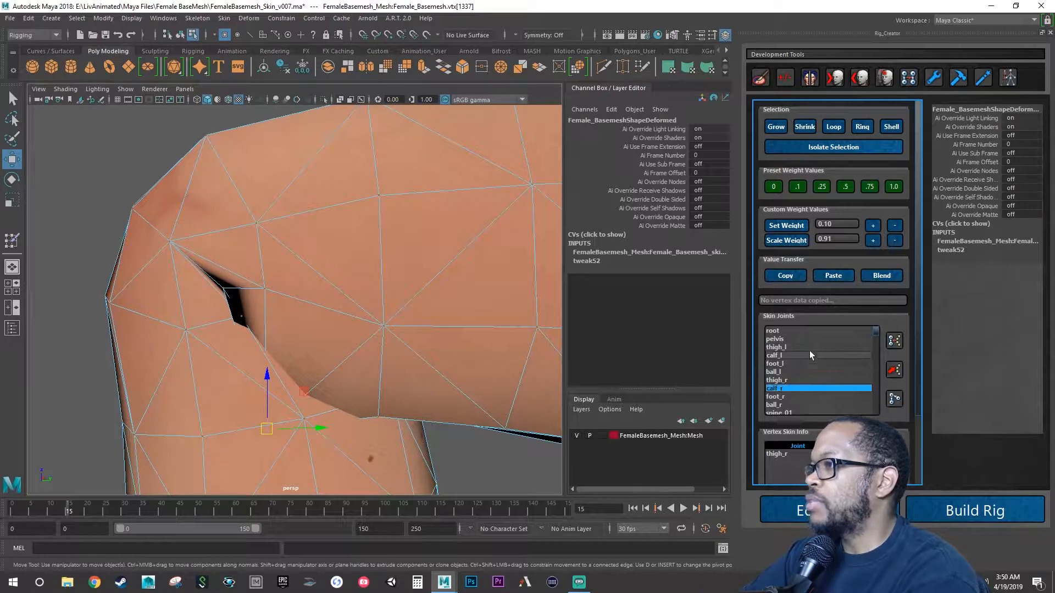
click(797, 187)
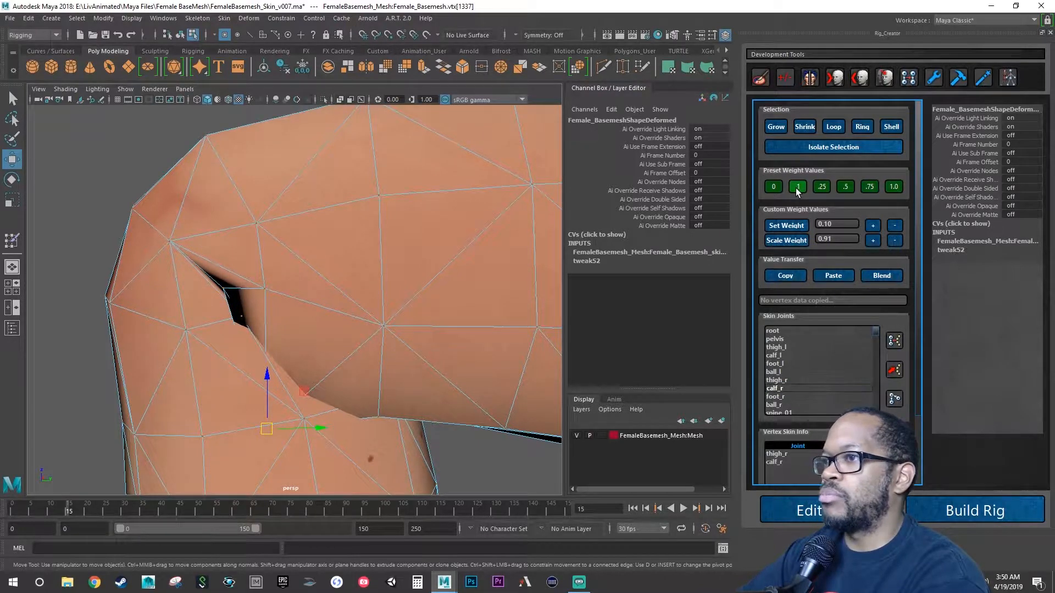
click(822, 187)
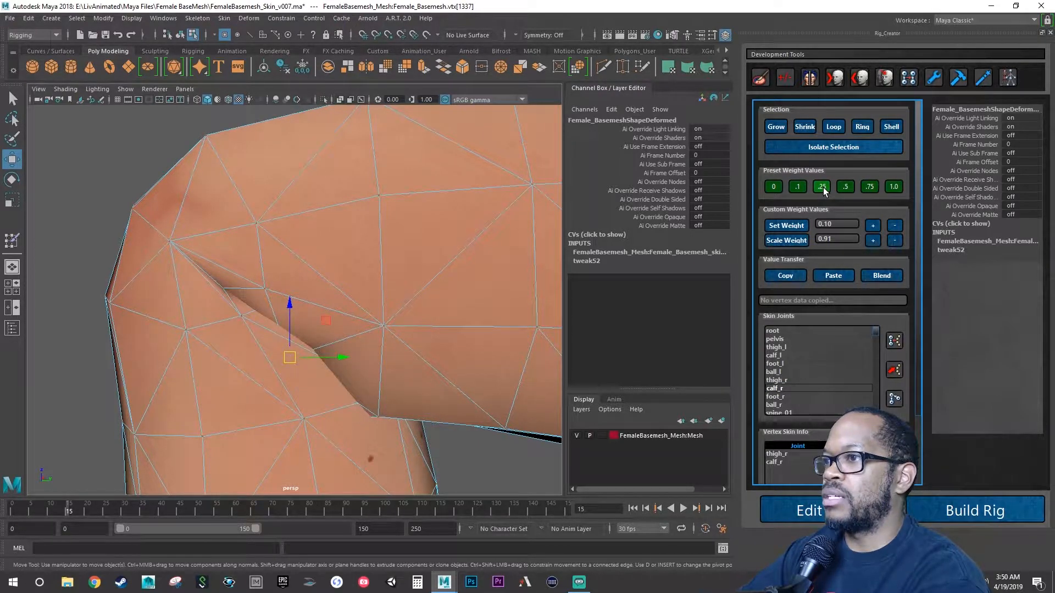
alt+drag(450, 226, 489, 225)
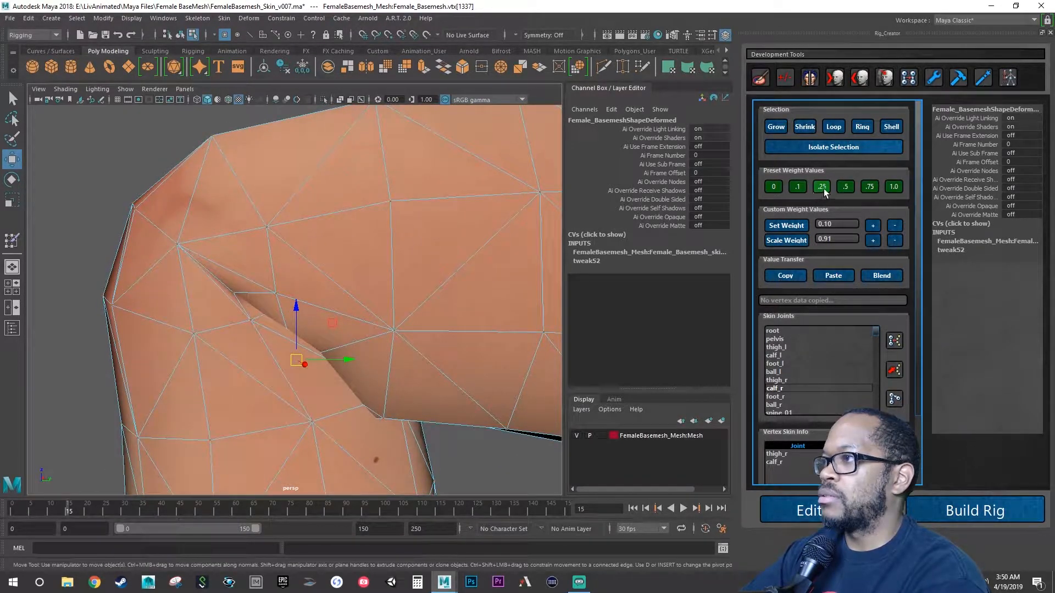
click(845, 187)
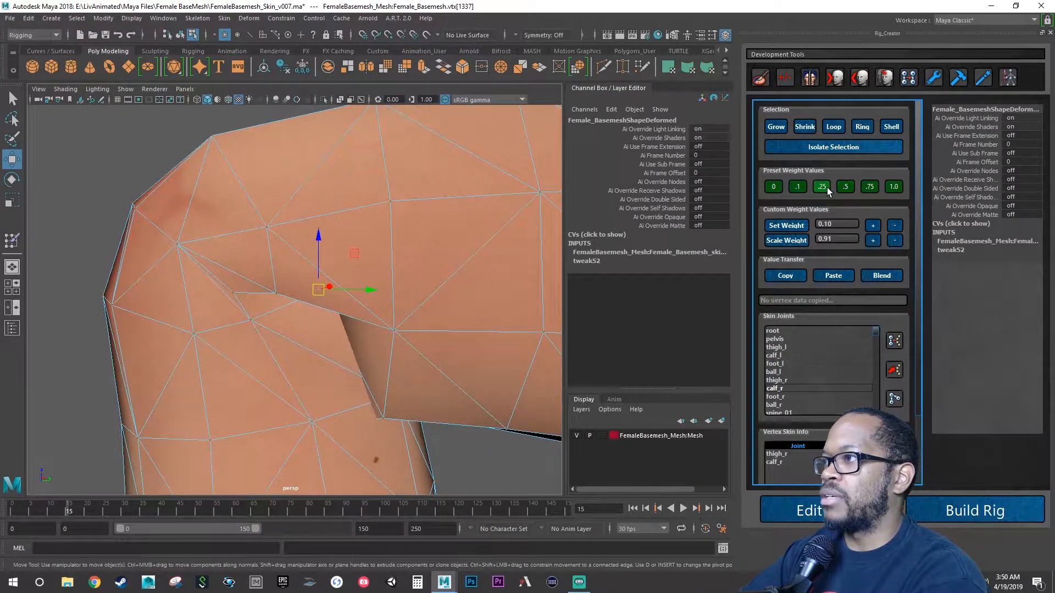
click(828, 188)
mouse_move(383, 299)
alt+mouse_down()
mouse_move(393, 283)
mouse_move(383, 288)
alt+mouse_up()
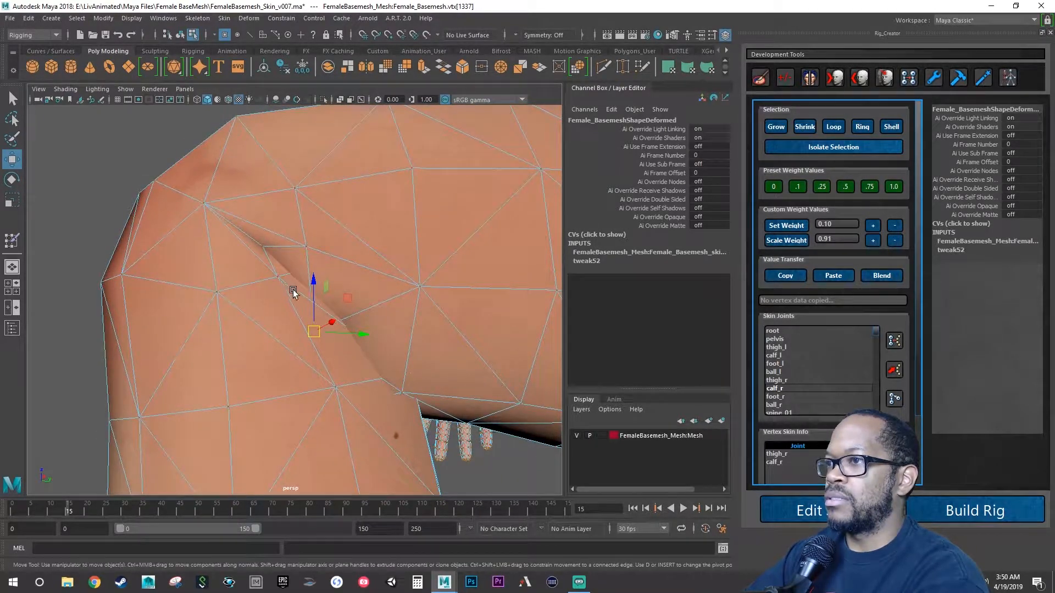
Use wireframe display to select the vertex at the upper end of the knee crease, then restore shaded display
click(198, 100)
mouse_move(295, 305)
alt+mouse_down()
mouse_move(271, 311)
mouse_move(286, 312)
alt+mouse_up()
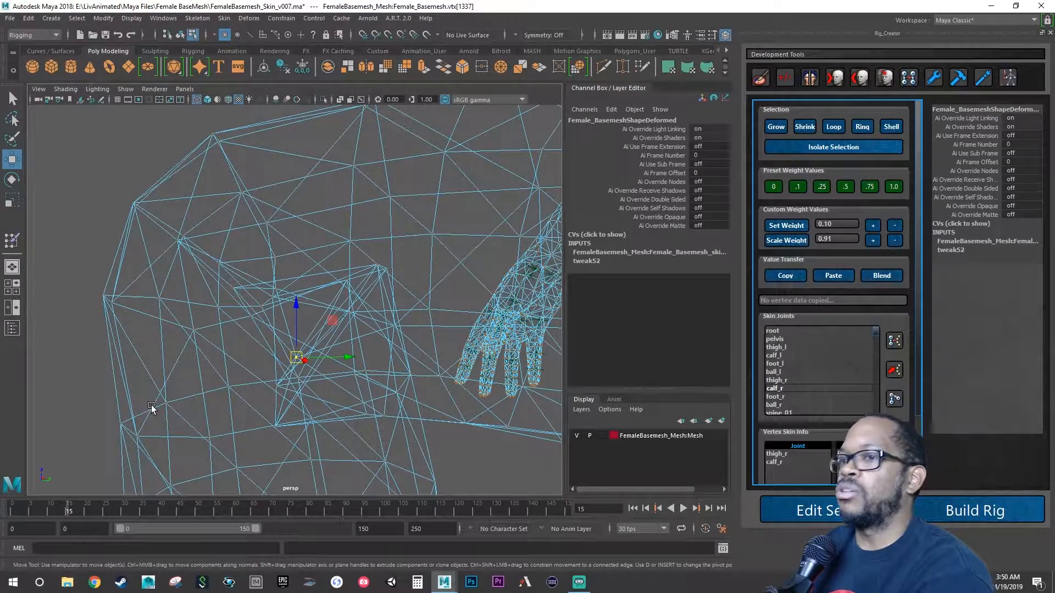
alt+drag(170, 393, 311, 294)
alt+drag(245, 293, 273, 290)
click(233, 291)
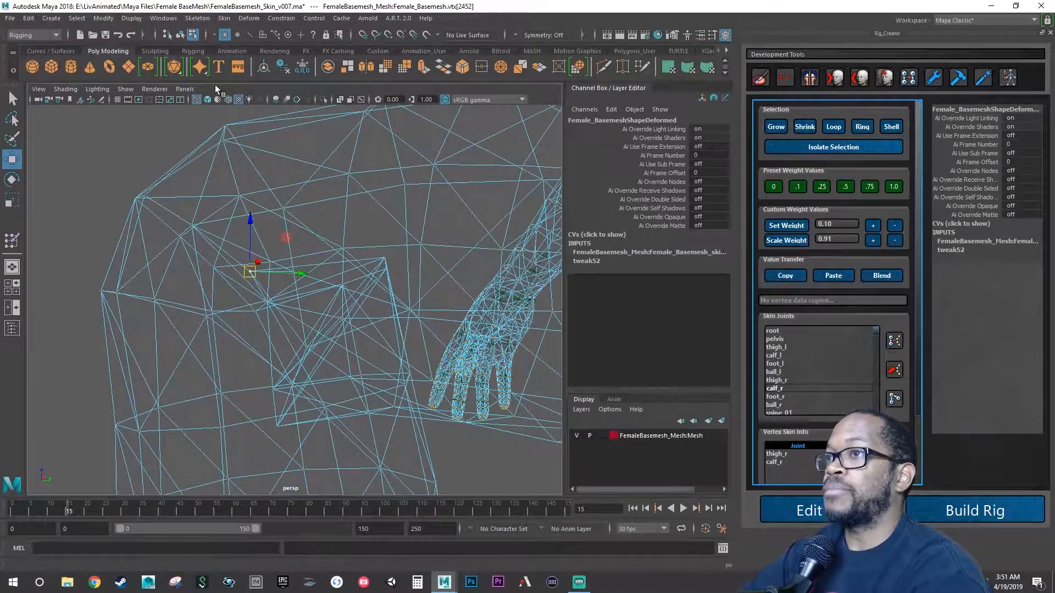
click(207, 100)
alt+drag(219, 187, 330, 231)
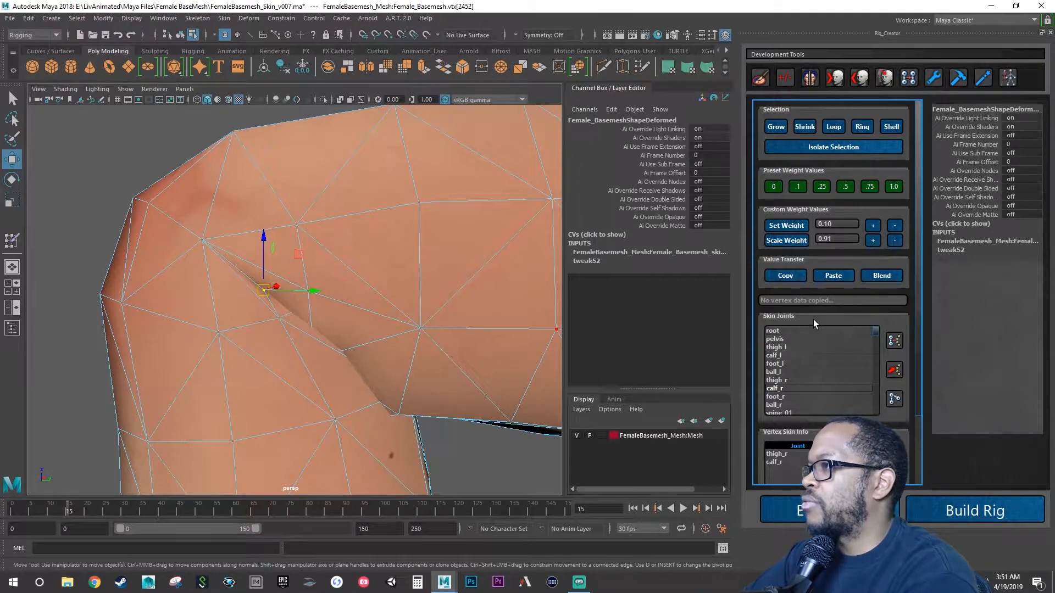
Nudge the upper crease vertex's calf_r weight up and down by 0.10, then raise it using an increment of 0.05
click(872, 226)
click(873, 226)
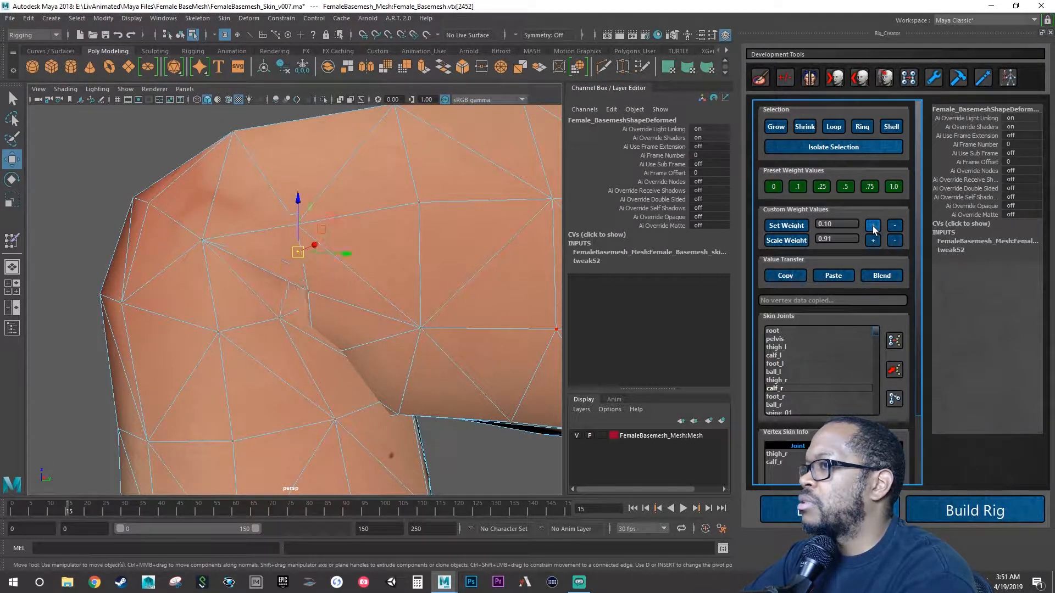
click(894, 226)
click(895, 226)
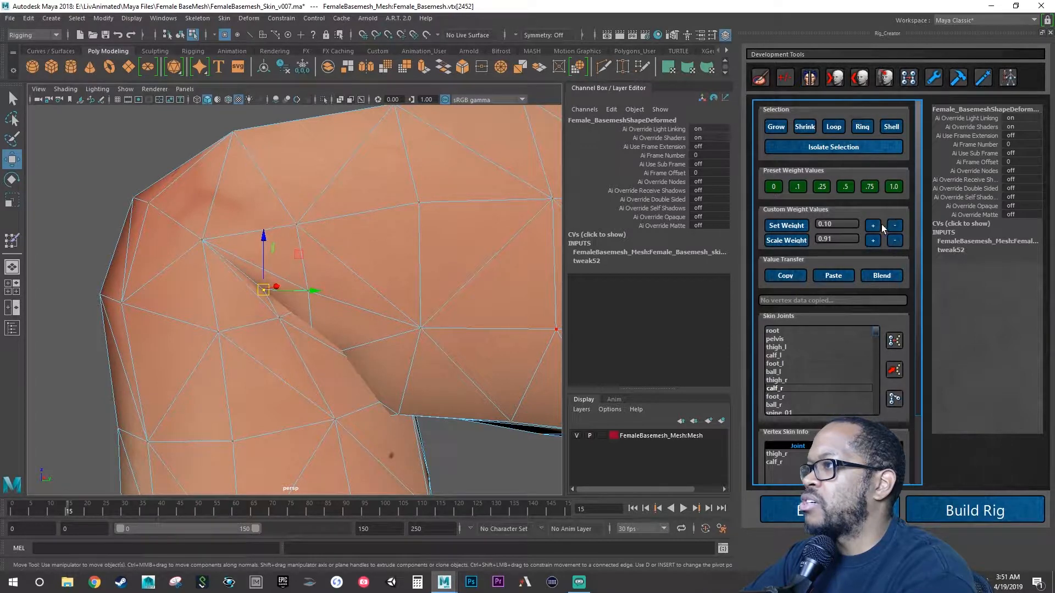
click(873, 225)
alt+drag(555, 287, 421, 275)
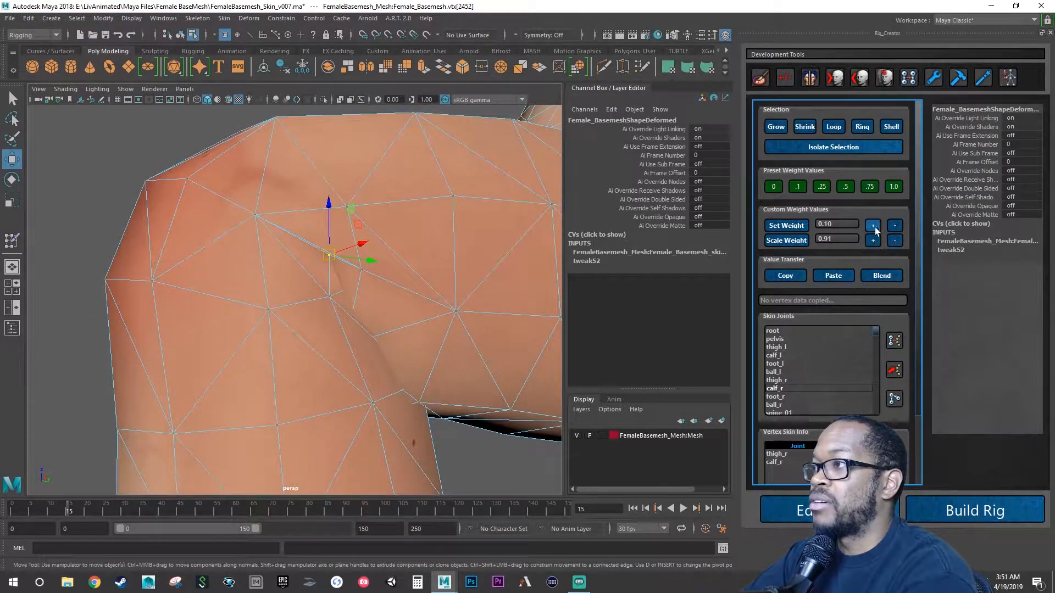
click(894, 228)
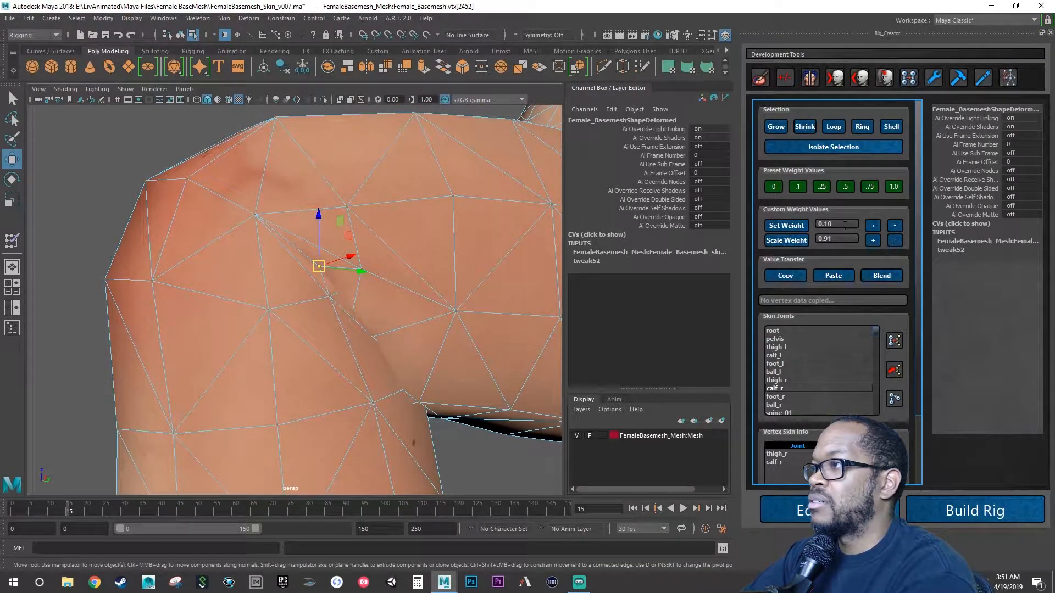
click(873, 227)
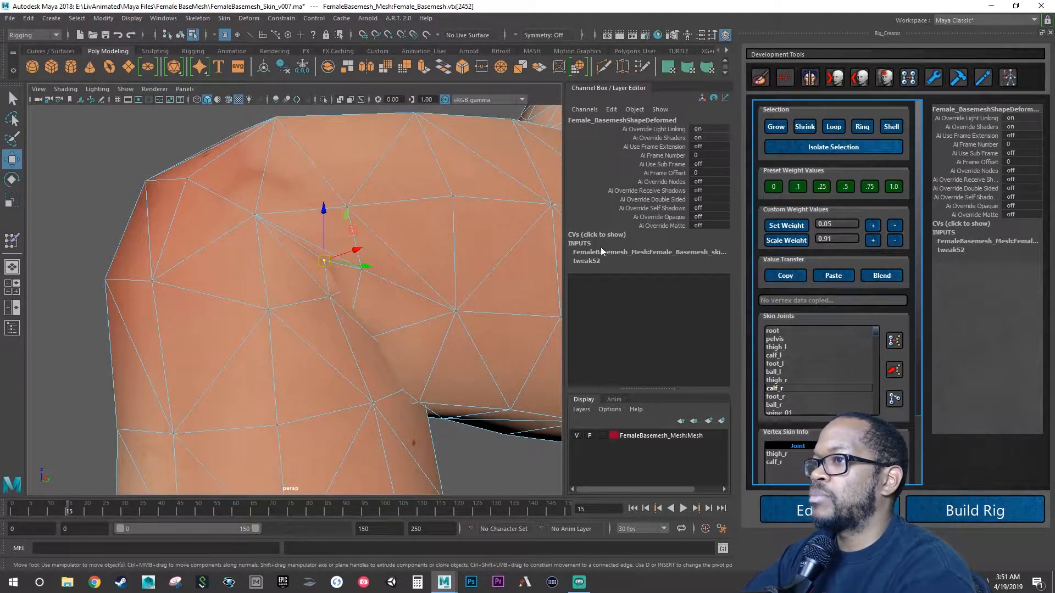
Select the neighbouring vertex on the thigh side of the crease and raise its calf_r weight in 0.05 increments
alt+drag(352, 258, 304, 279)
alt+right_drag(304, 280, 338, 333)
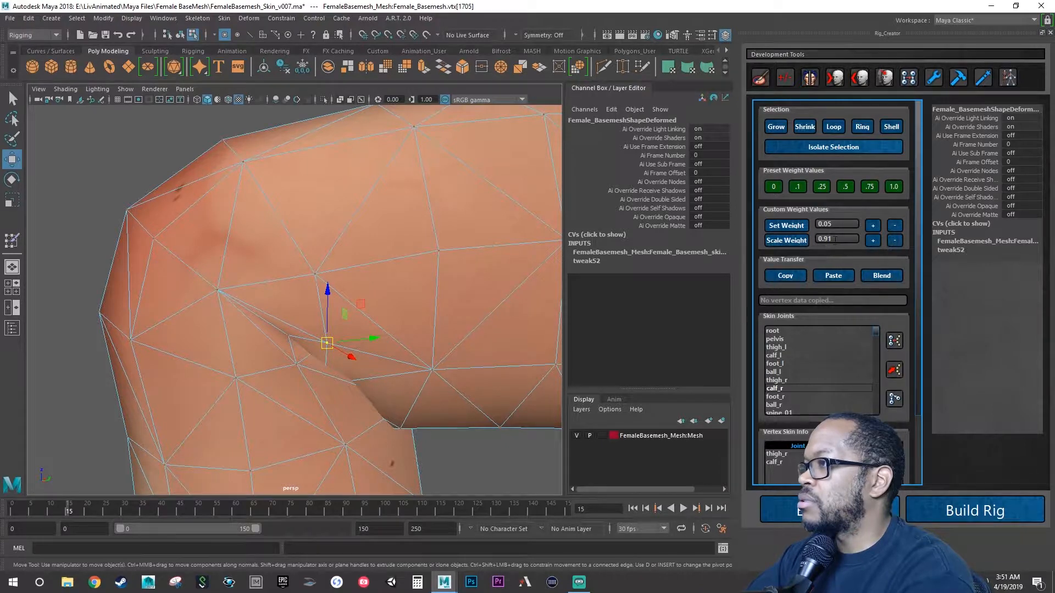
click(874, 226)
click(874, 226)
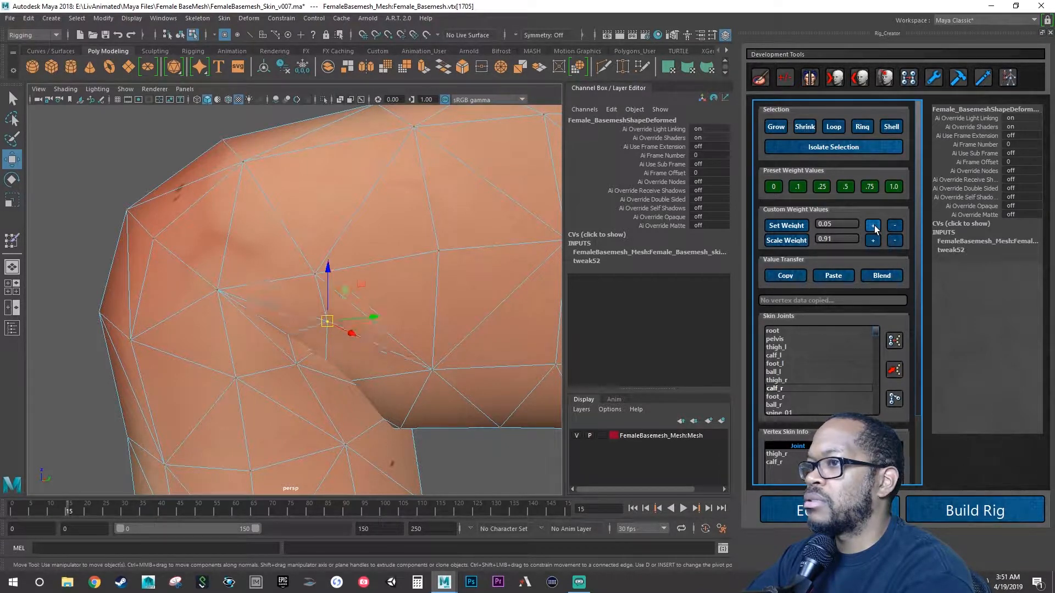
Select the vertex below the kneecap on the opposite side of the knee, set its calf_r weight to .5 and raise thigh_r by 0.05
alt+drag(463, 288, 441, 315)
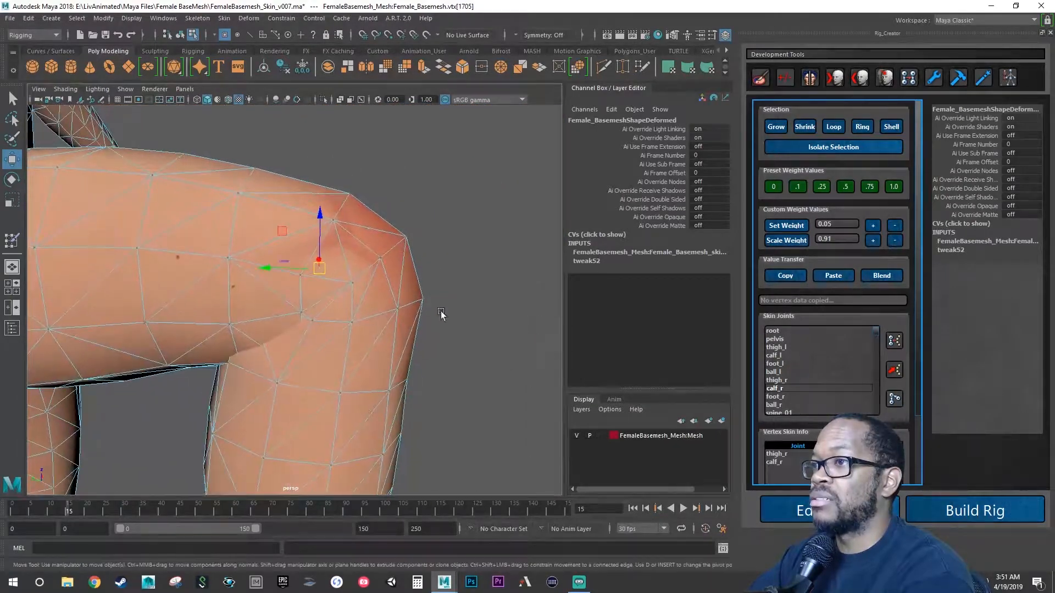
alt+drag(380, 290, 380, 294)
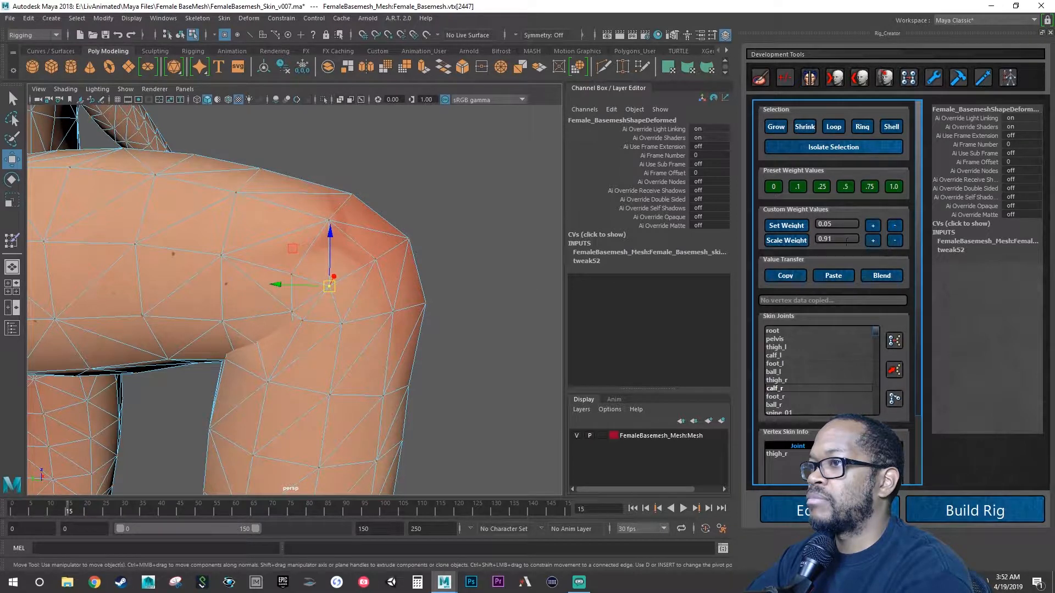
mouse_move(419, 310)
alt+mouse_down()
mouse_move(360, 307)
mouse_move(421, 303)
alt+mouse_up()
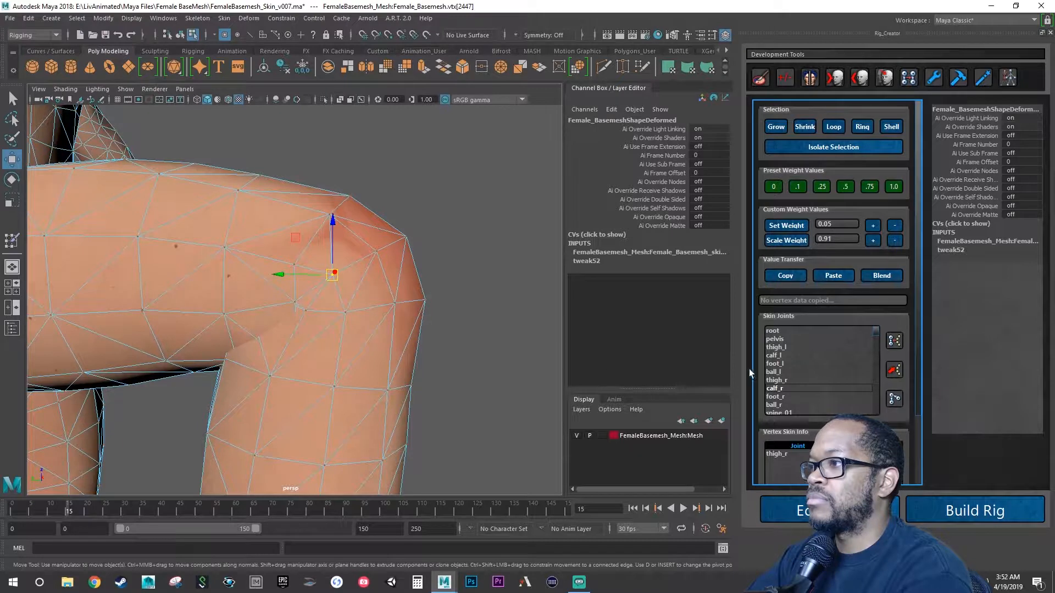
click(845, 188)
click(796, 379)
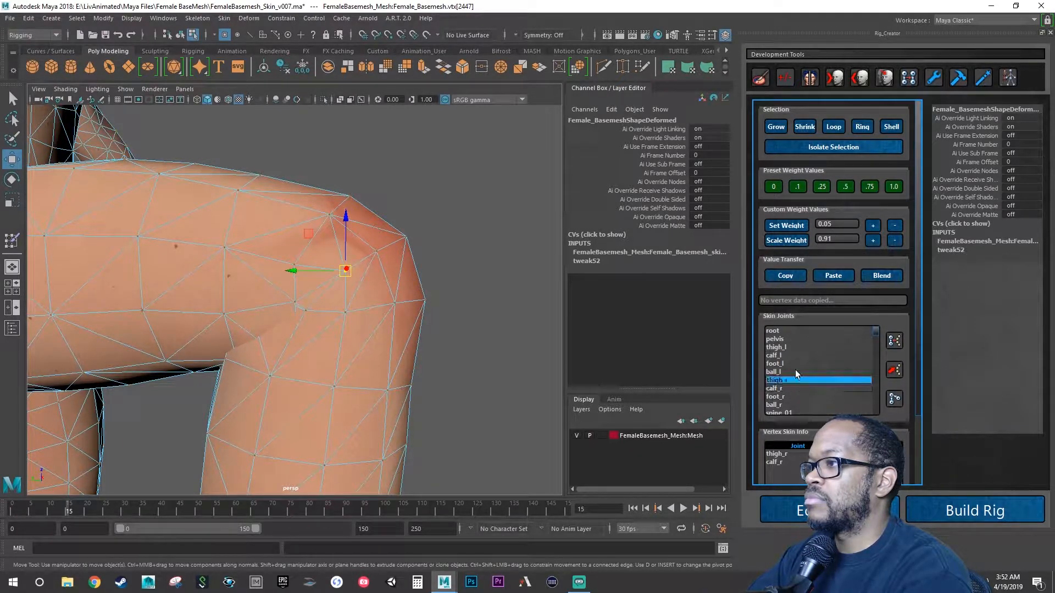
click(872, 226)
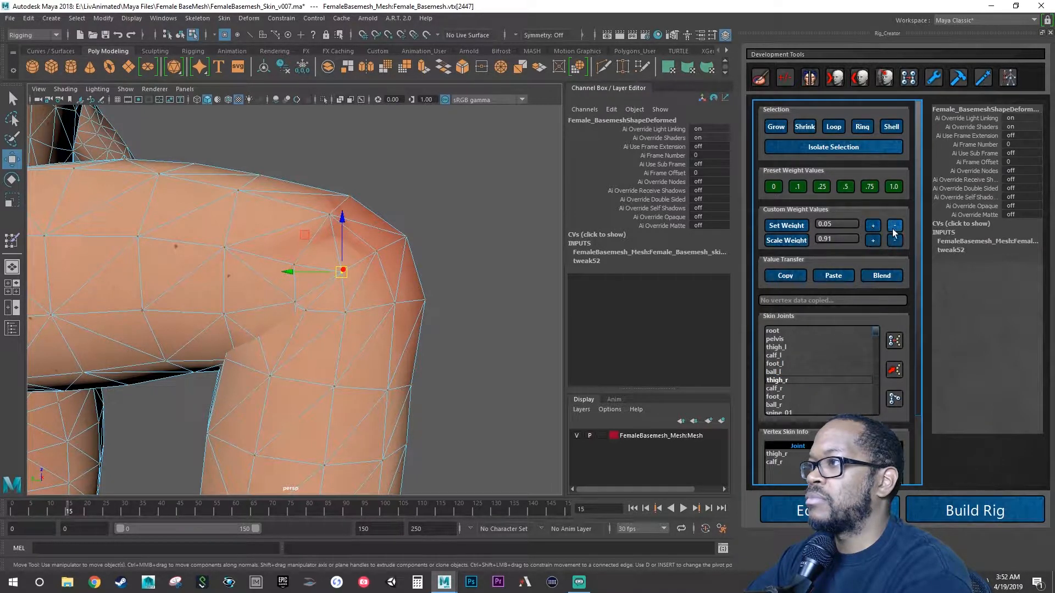
Select the vertices on top of the right heel behind the ankle and raise their calf_r weight in 0.05 increments
alt+drag(527, 300, 386, 320)
alt+right_drag(386, 320, 443, 384)
alt+middle_drag(443, 383, 386, 270)
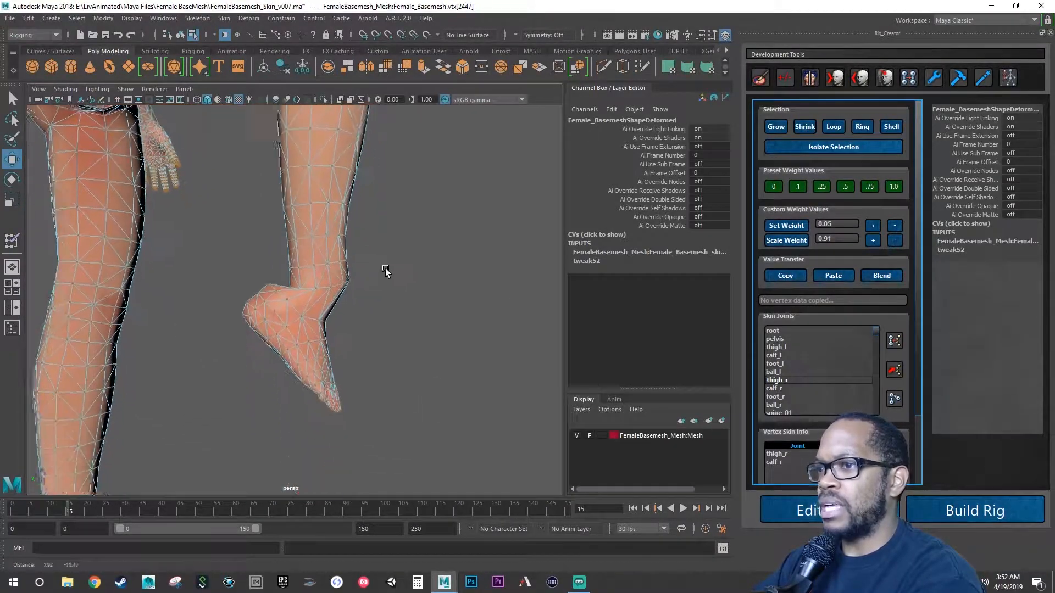
alt+right_drag(387, 270, 393, 342)
alt+drag(295, 360, 293, 368)
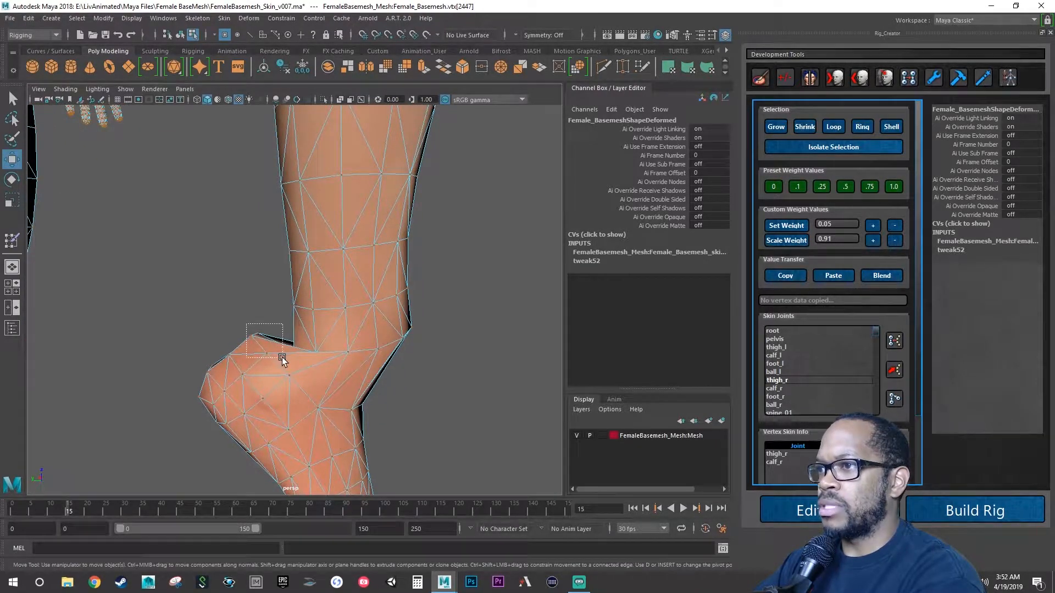
alt+drag(281, 358, 526, 364)
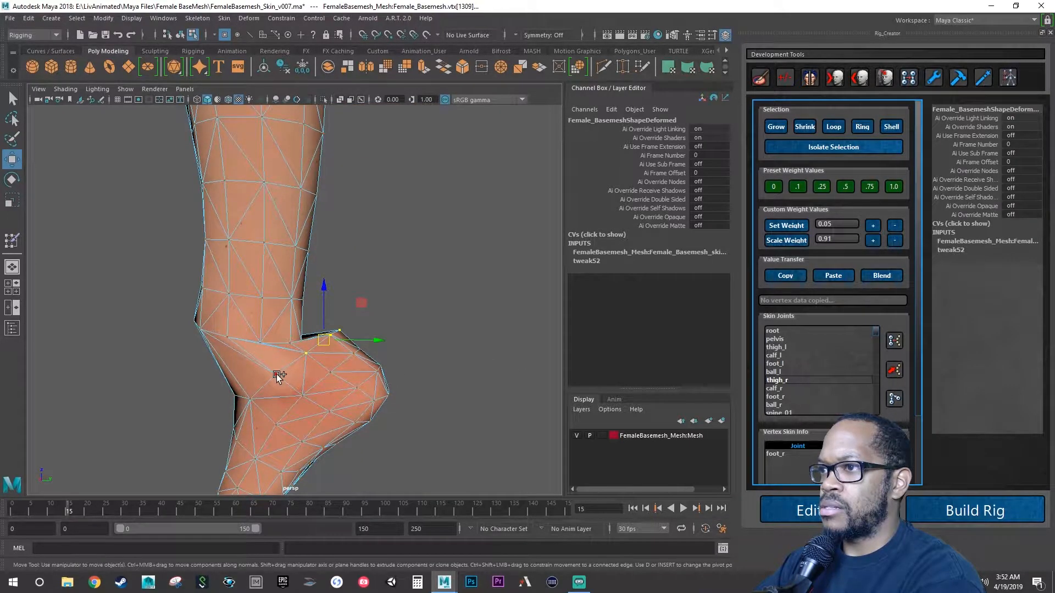
alt+drag(278, 373, 301, 367)
shift+click(301, 378)
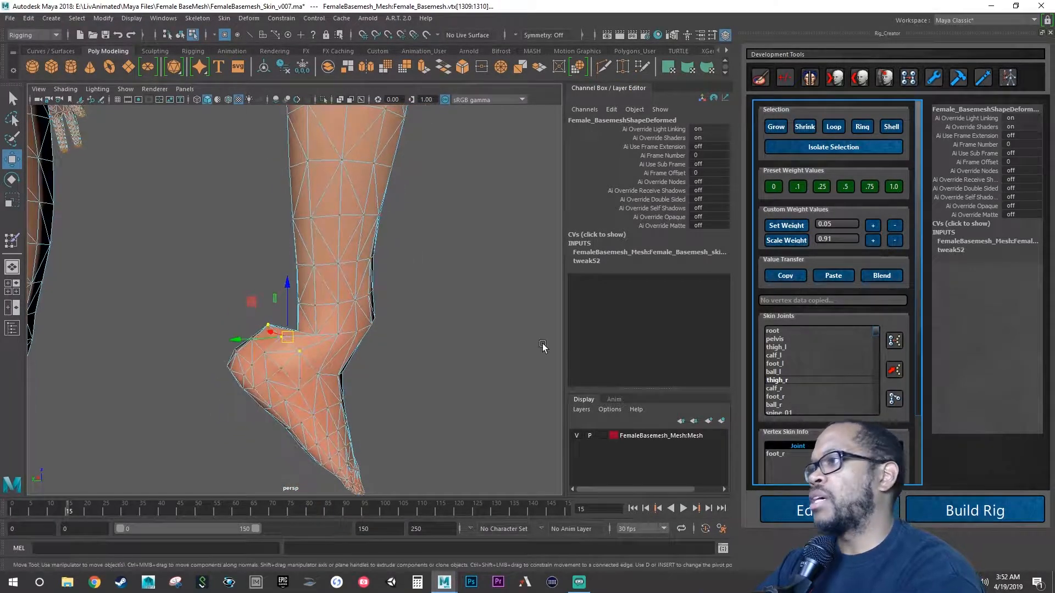
click(777, 388)
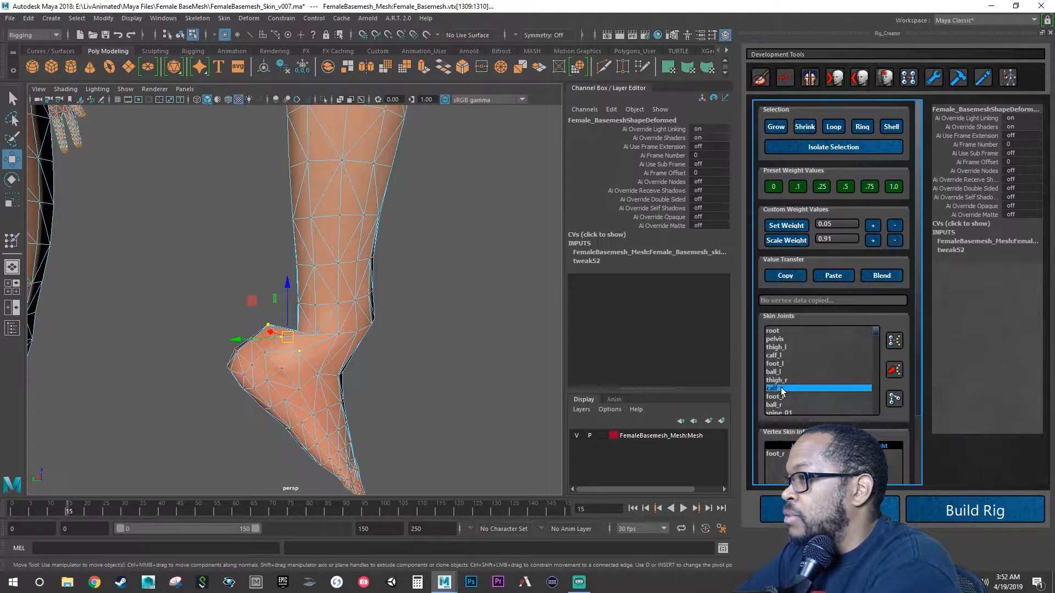
click(873, 226)
click(872, 225)
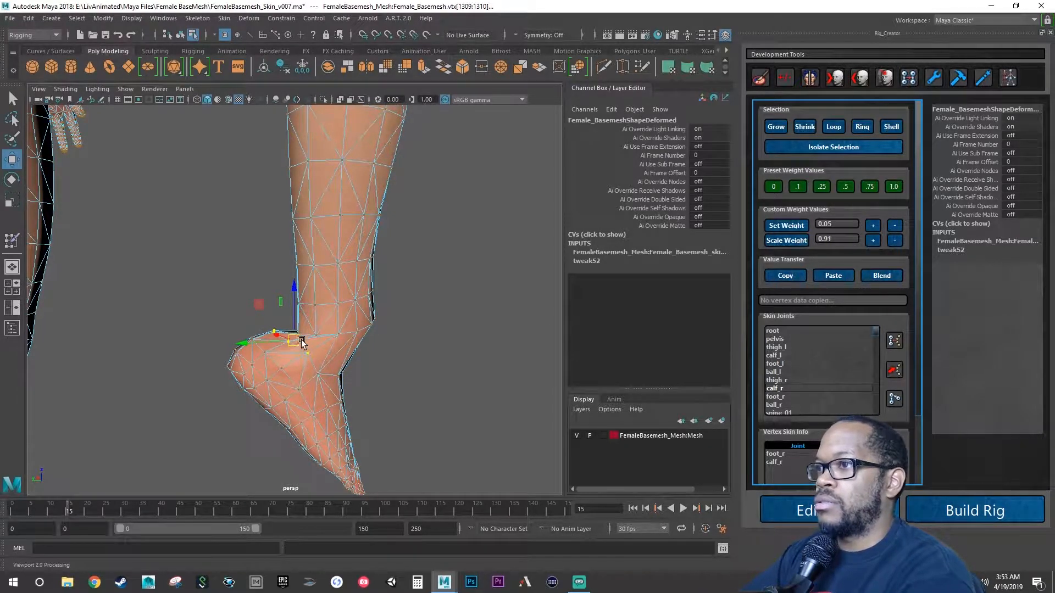
alt+drag(301, 339, 349, 345)
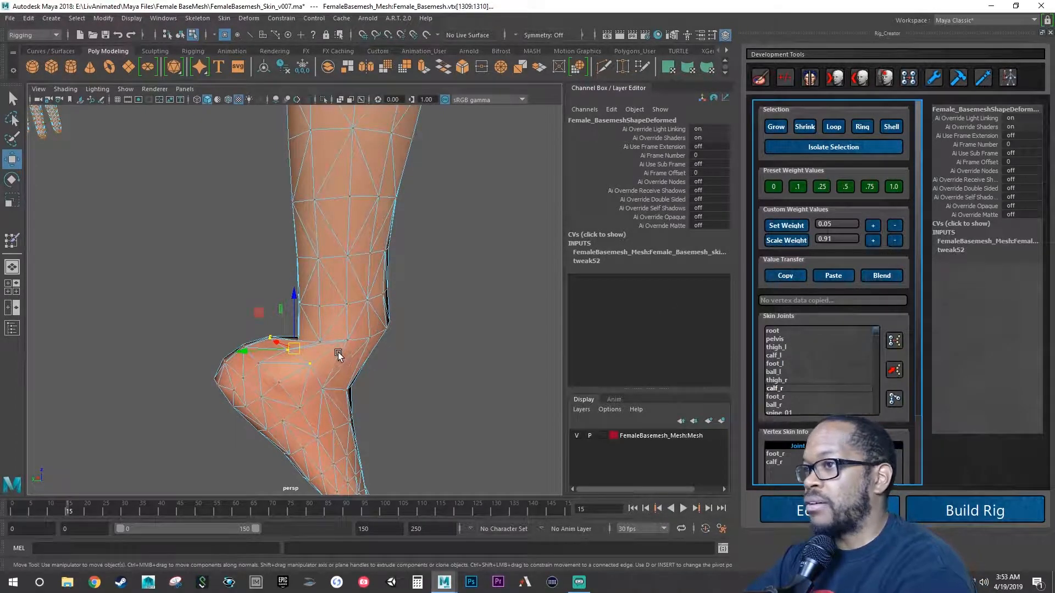
alt+drag(331, 342, 351, 332)
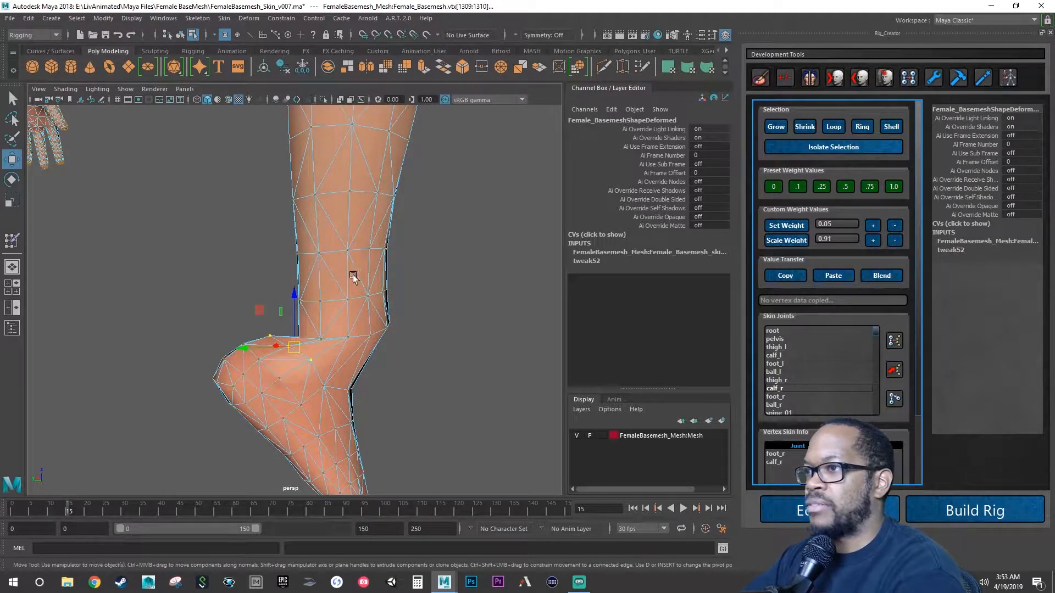
alt+drag(352, 274, 347, 312)
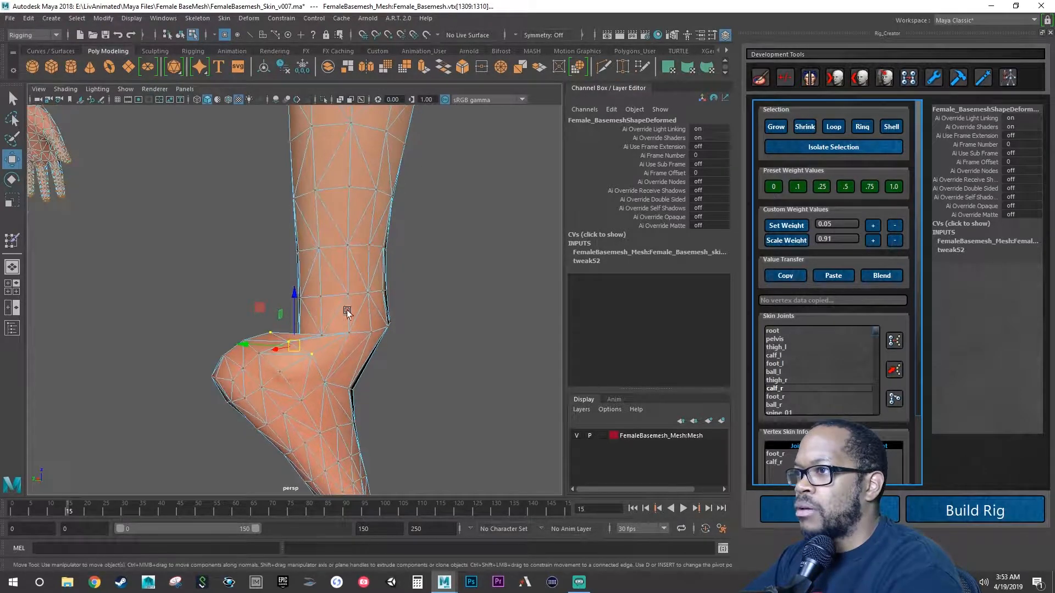
Select the vertices in the crease at the back of the ankle and raise their foot_r weight repeatedly in 0.05 increments
click(411, 317)
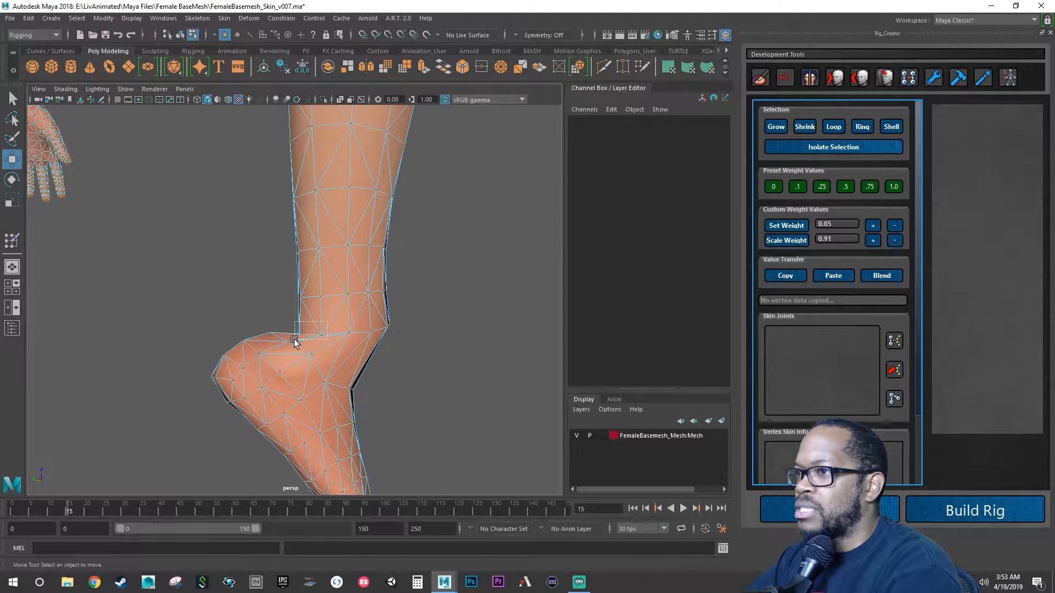
drag(295, 338, 296, 339)
mouse_move(296, 340)
alt+mouse_down()
mouse_move(364, 388)
mouse_move(490, 368)
mouse_move(295, 351)
mouse_move(304, 351)
alt+mouse_up()
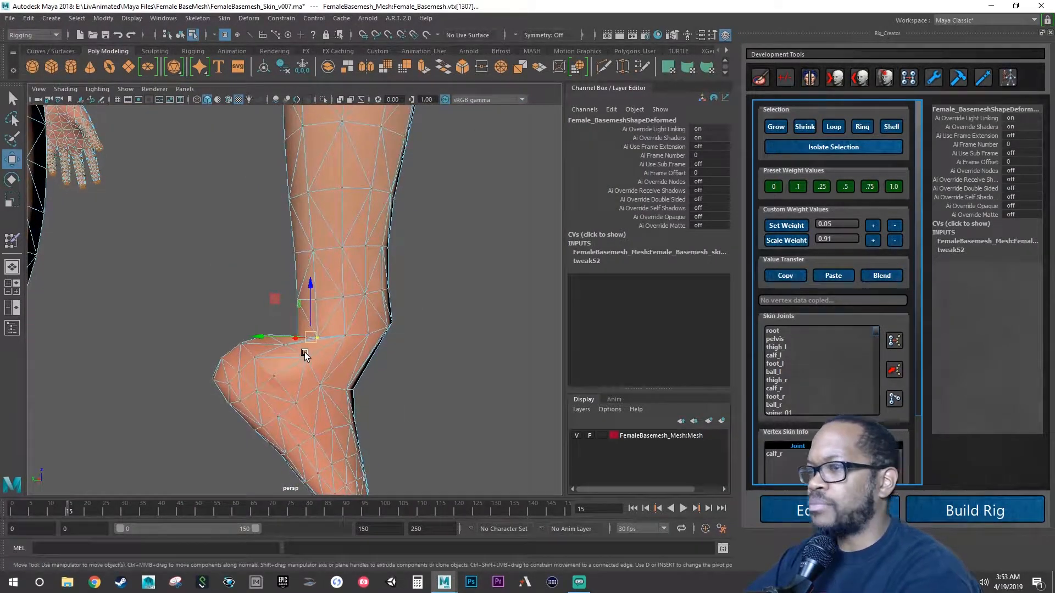
click(791, 396)
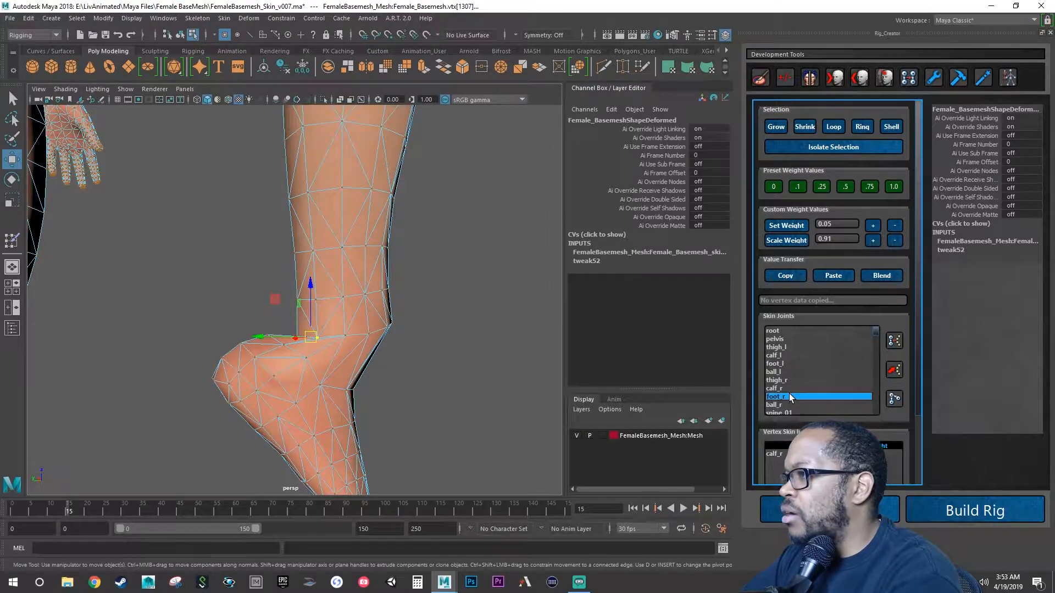
click(873, 226)
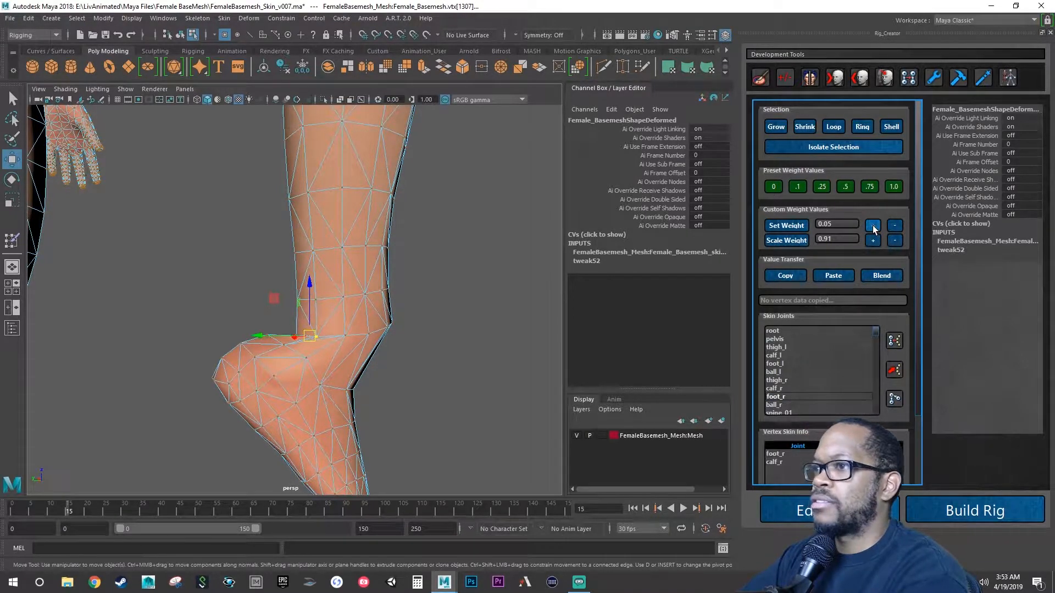
click(873, 225)
click(872, 225)
click(873, 225)
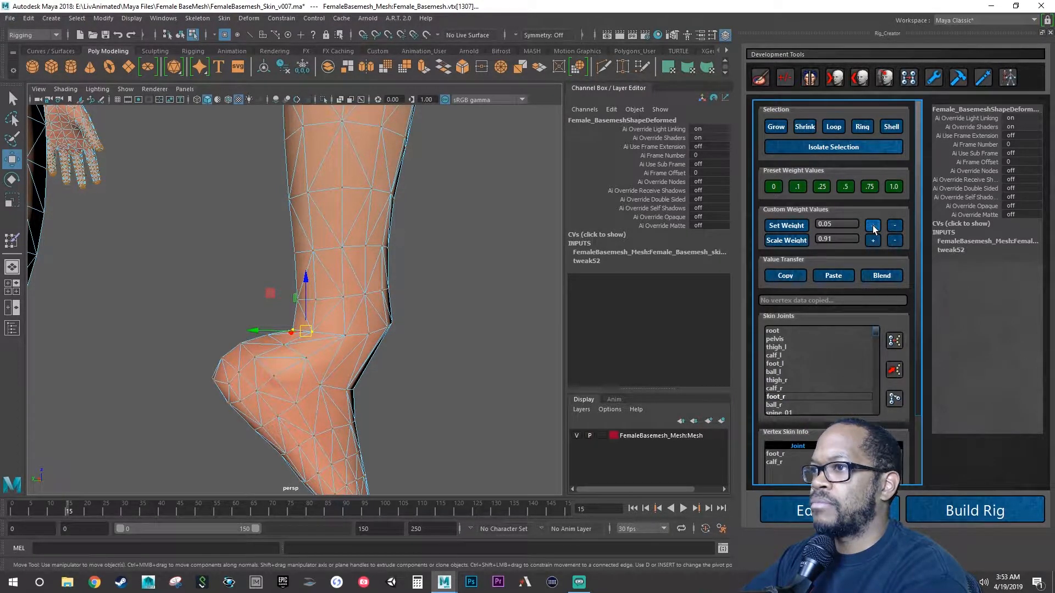
click(872, 226)
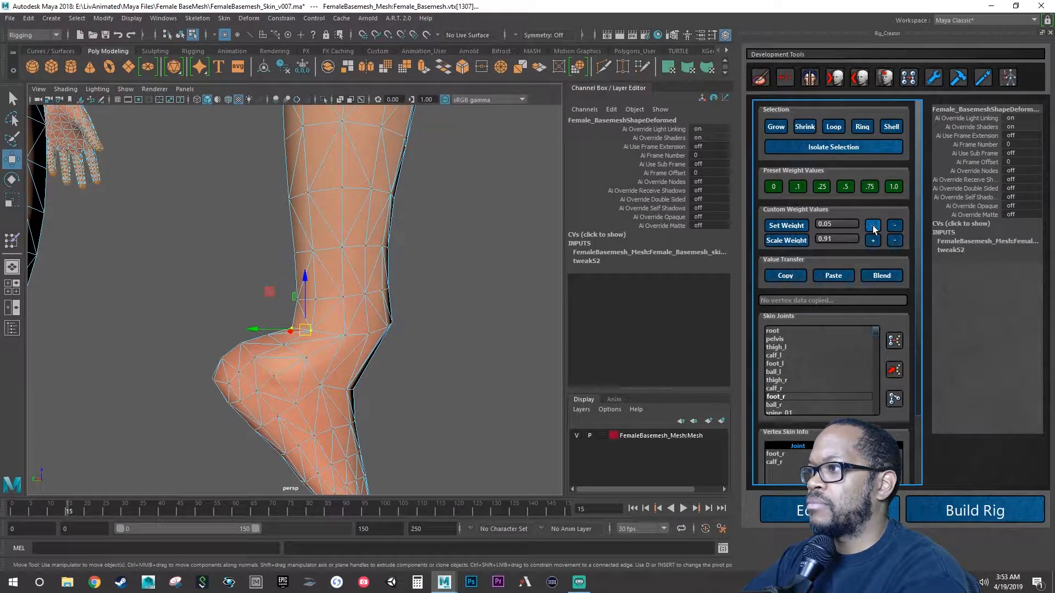
click(873, 225)
click(873, 225)
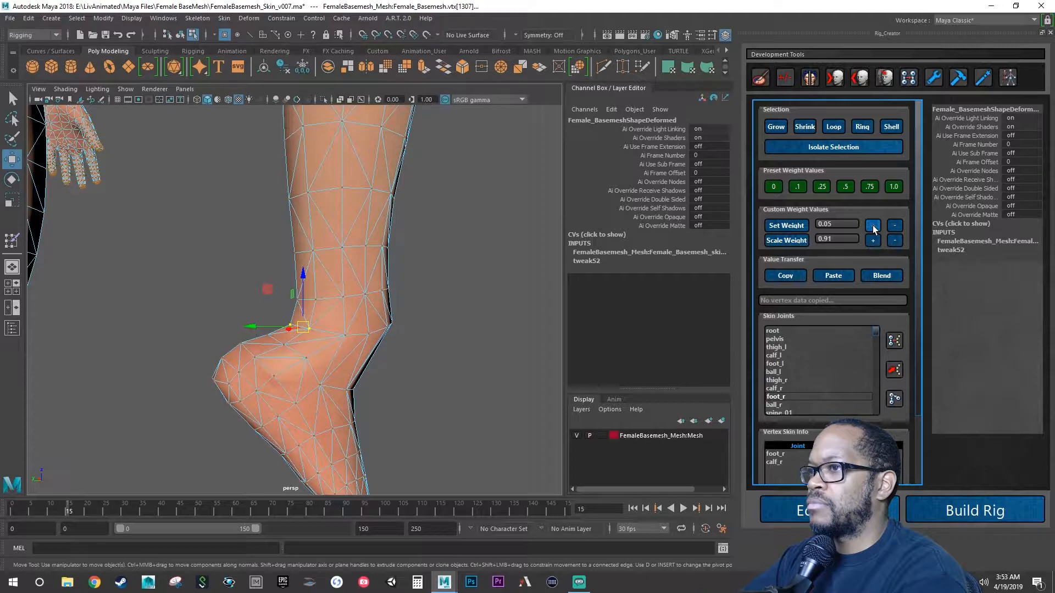
click(873, 226)
click(873, 226)
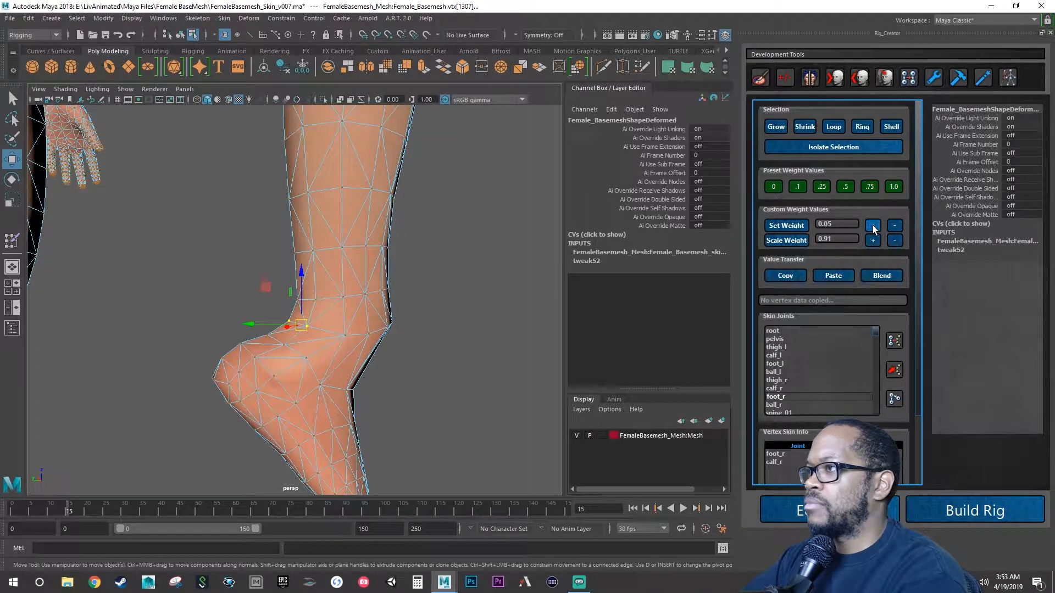
click(873, 226)
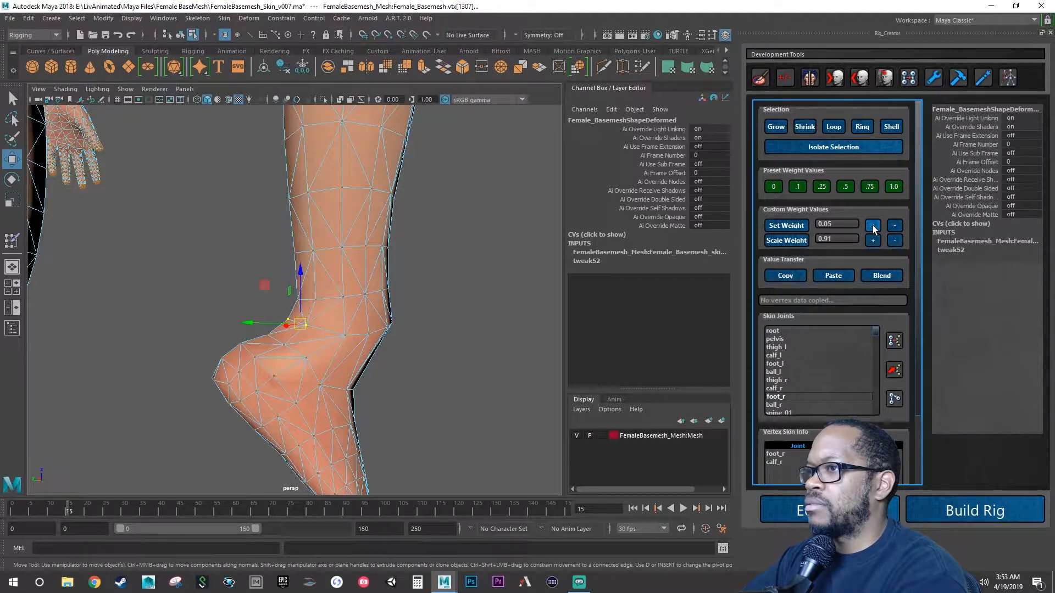
click(872, 226)
click(873, 226)
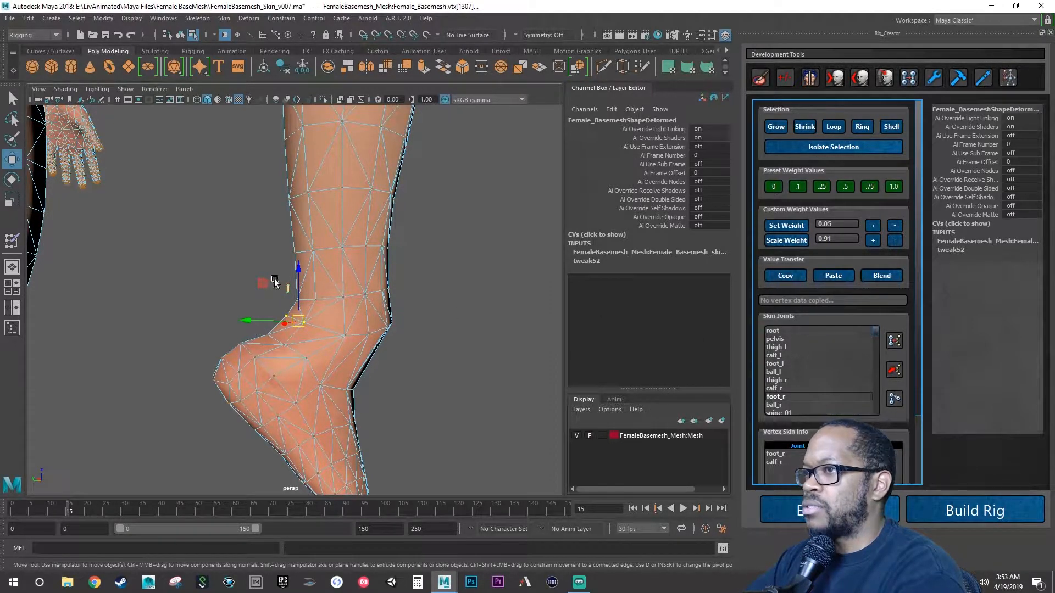
Select the vertices just above the back ankle crease and raise their foot_r weight by 0.05
click(252, 280)
drag(280, 286, 346, 330)
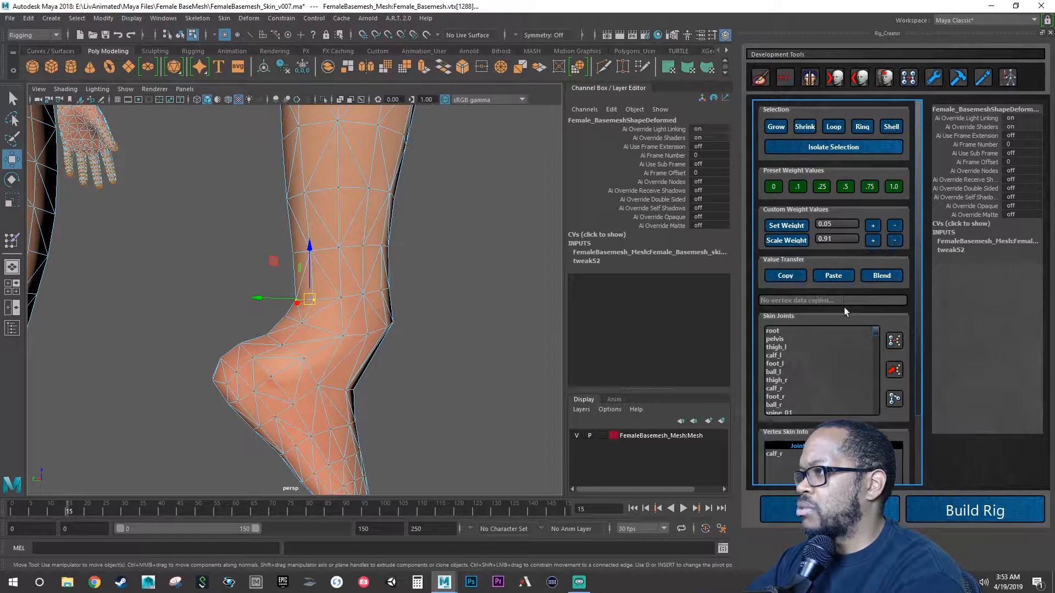
click(790, 396)
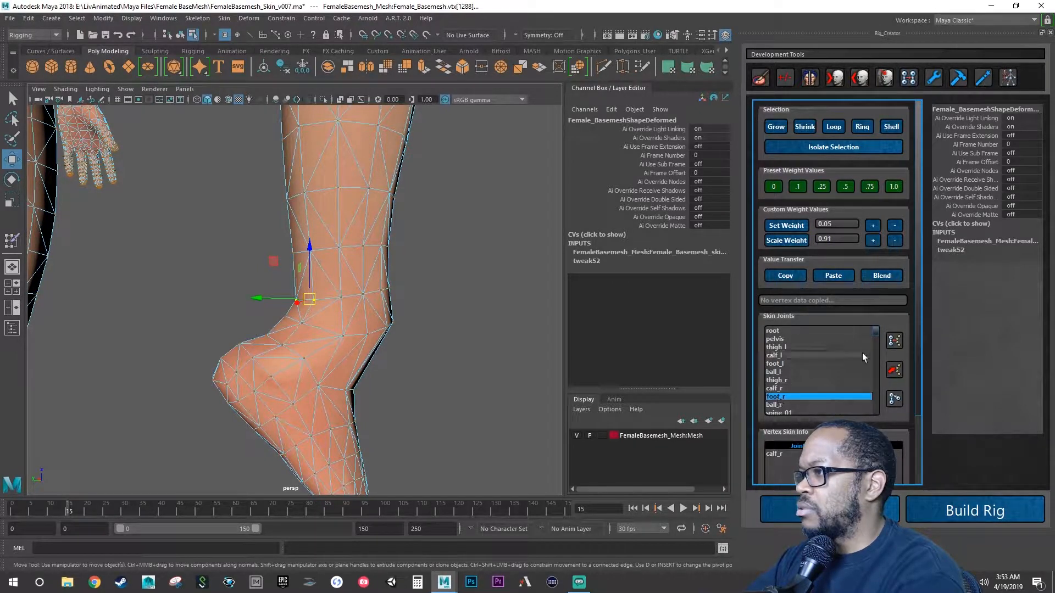
click(877, 230)
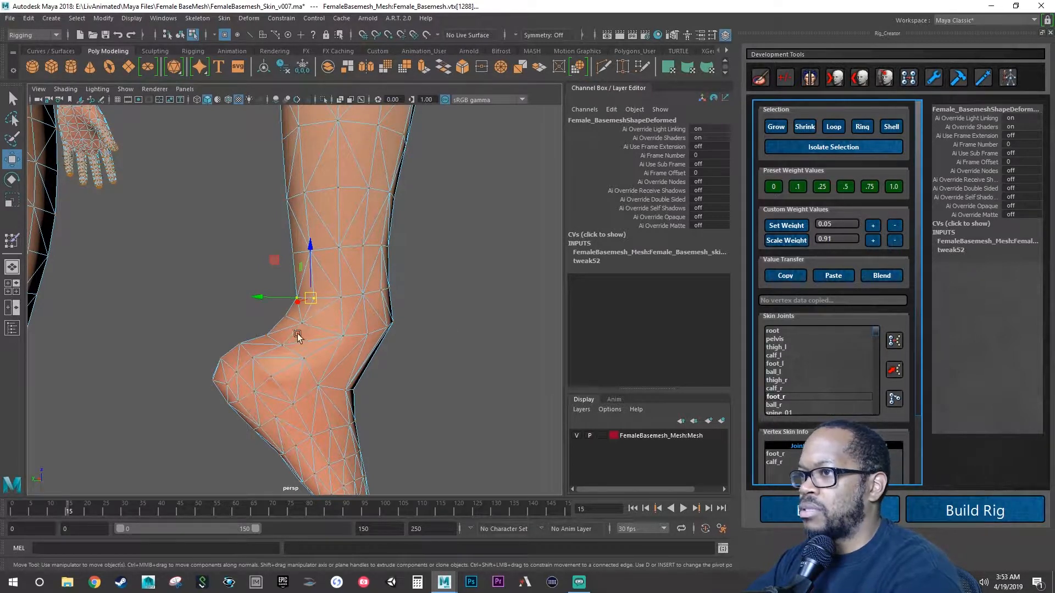
Reselect the vertices on top of the heel and adjust their foot_r weight in 0.05 increments
drag(254, 329, 361, 376)
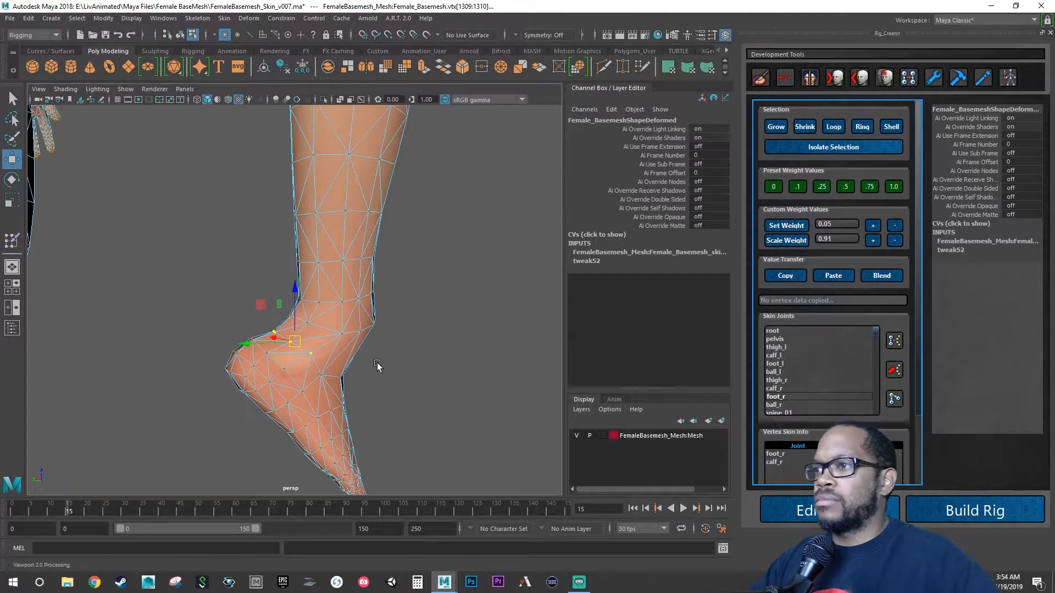
alt+drag(384, 378, 377, 383)
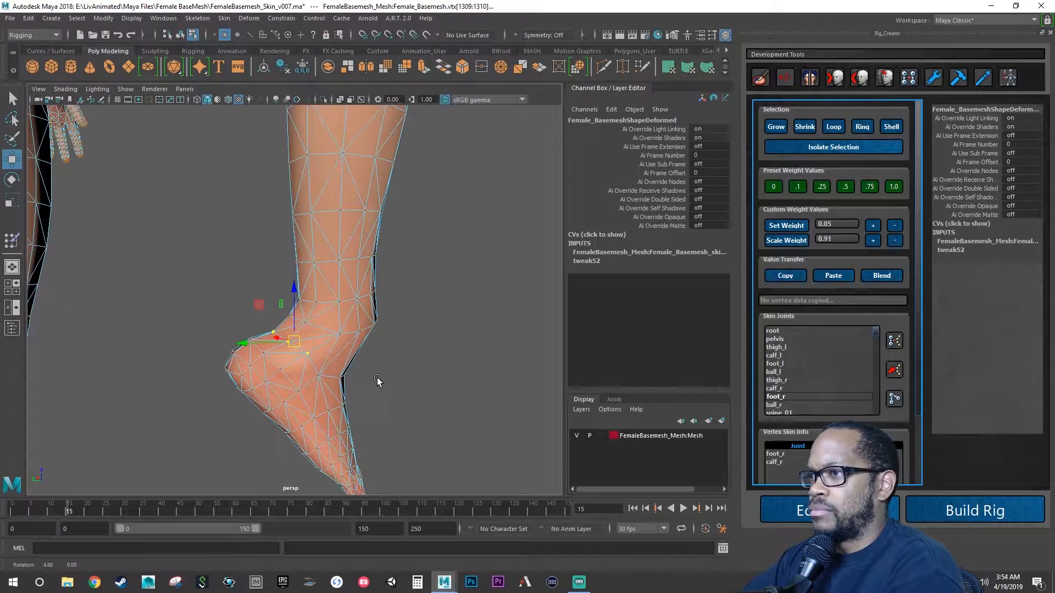
click(874, 226)
click(874, 227)
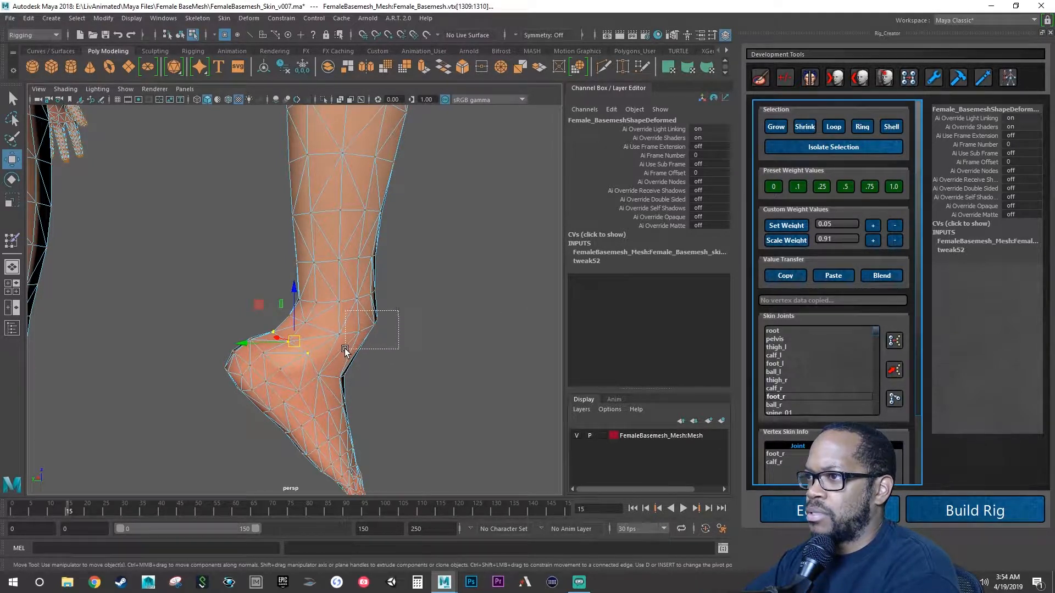
Select the protruding vertices at the front of the ankle and raise their foot_r weight repeatedly in 0.05 increments
drag(344, 349, 407, 341)
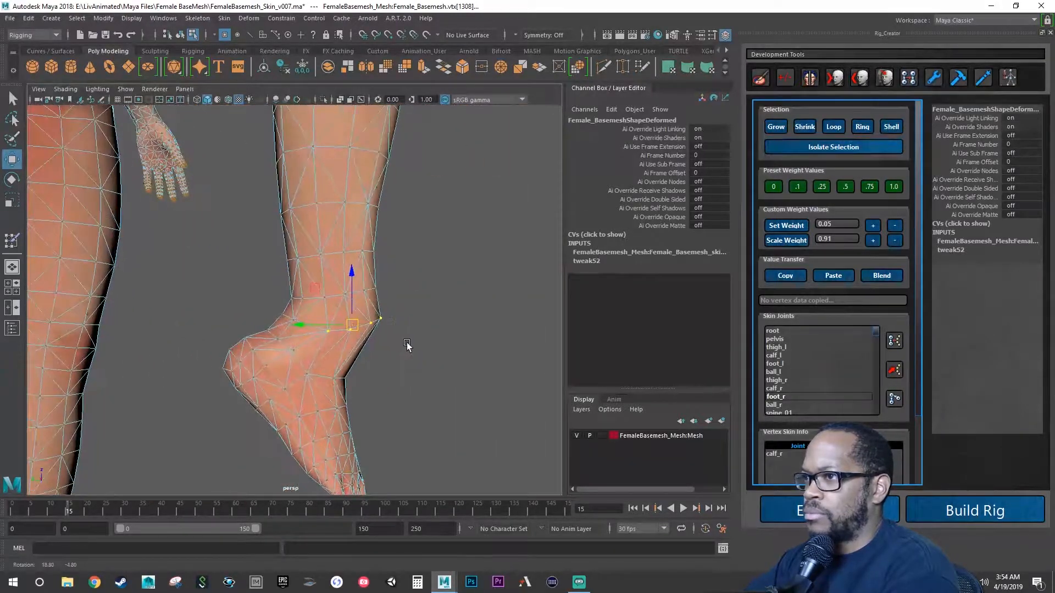
click(787, 396)
click(875, 225)
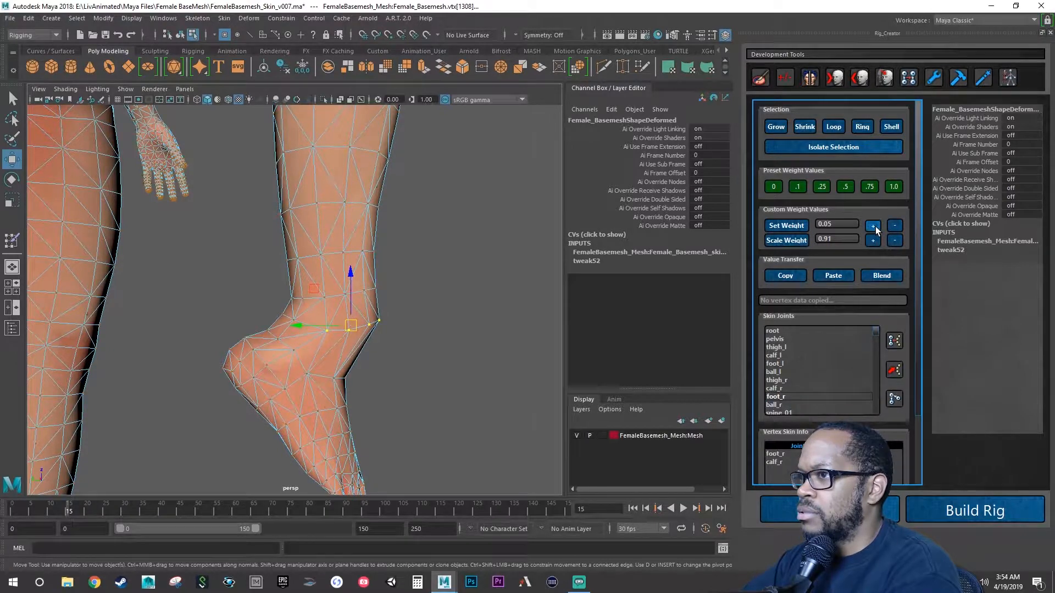
click(875, 226)
click(875, 226)
click(875, 225)
click(875, 225)
click(873, 225)
click(873, 226)
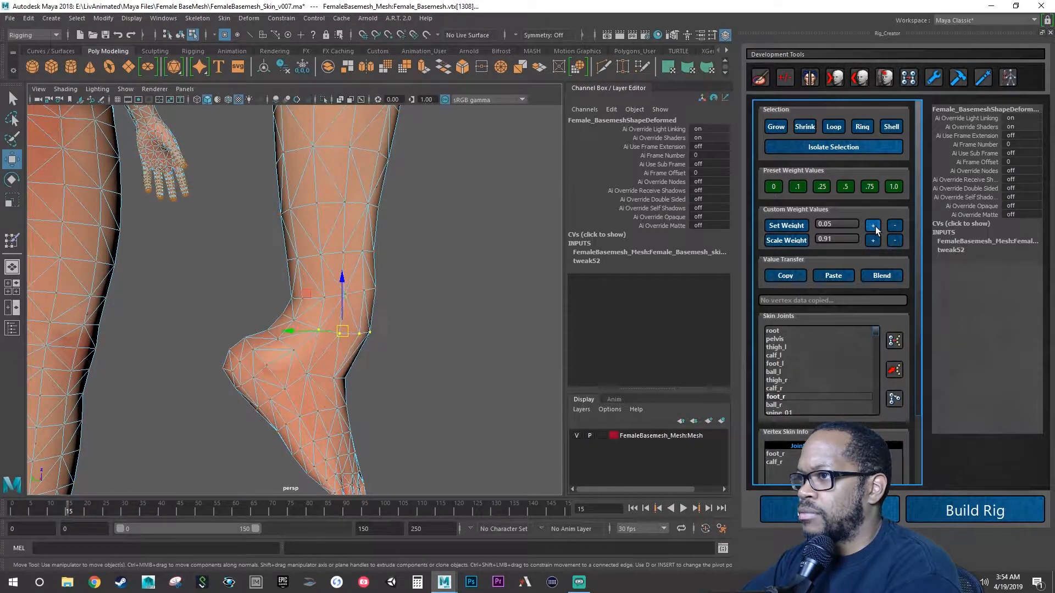
click(873, 226)
click(873, 226)
click(875, 227)
click(875, 226)
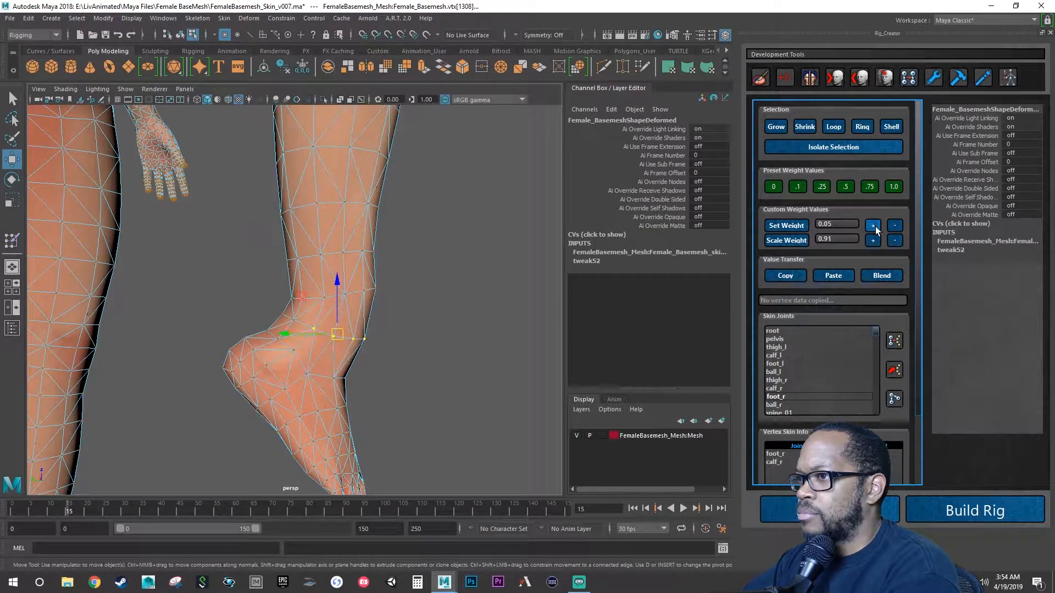
click(875, 226)
click(875, 225)
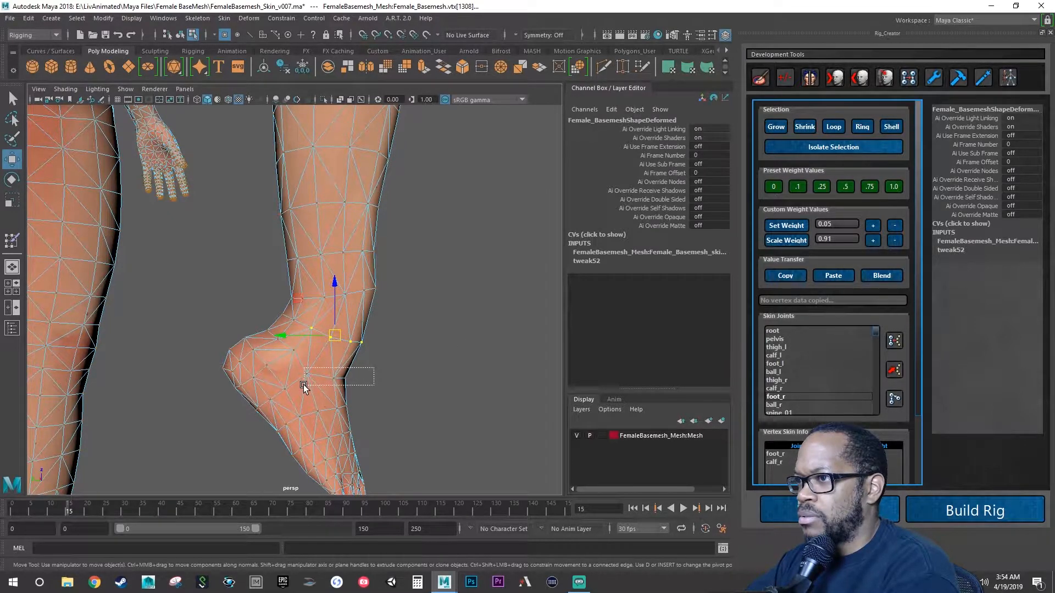
Select the vertices at the top of the foot below the front of the ankle and raise their calf_r weight in 0.05 increments
mouse_move(303, 384)
mouse_down()
mouse_move(104, 376)
mouse_move(307, 370)
mouse_up()
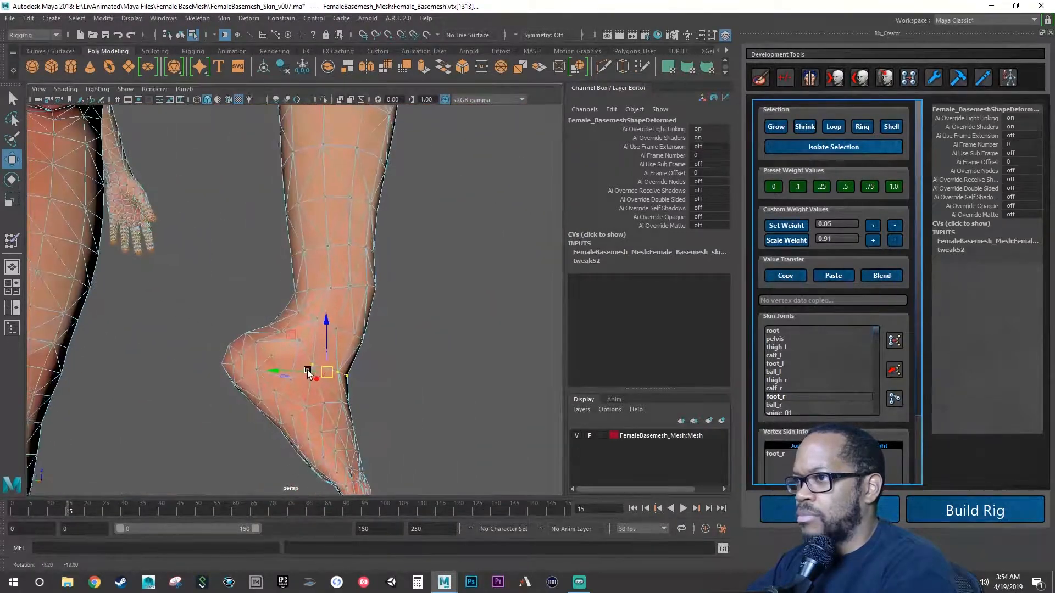
click(775, 388)
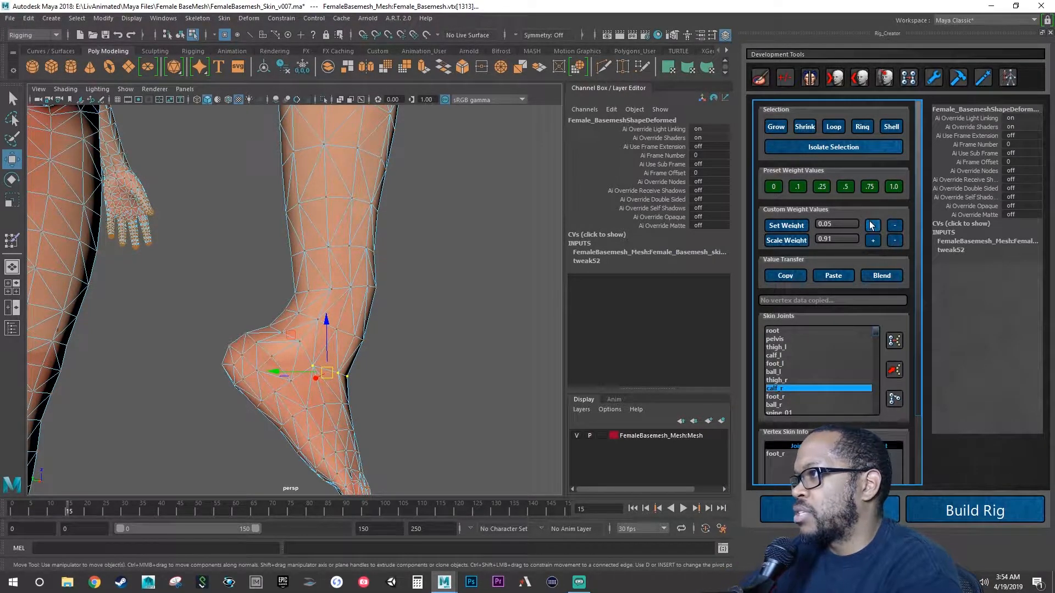
click(874, 225)
click(874, 226)
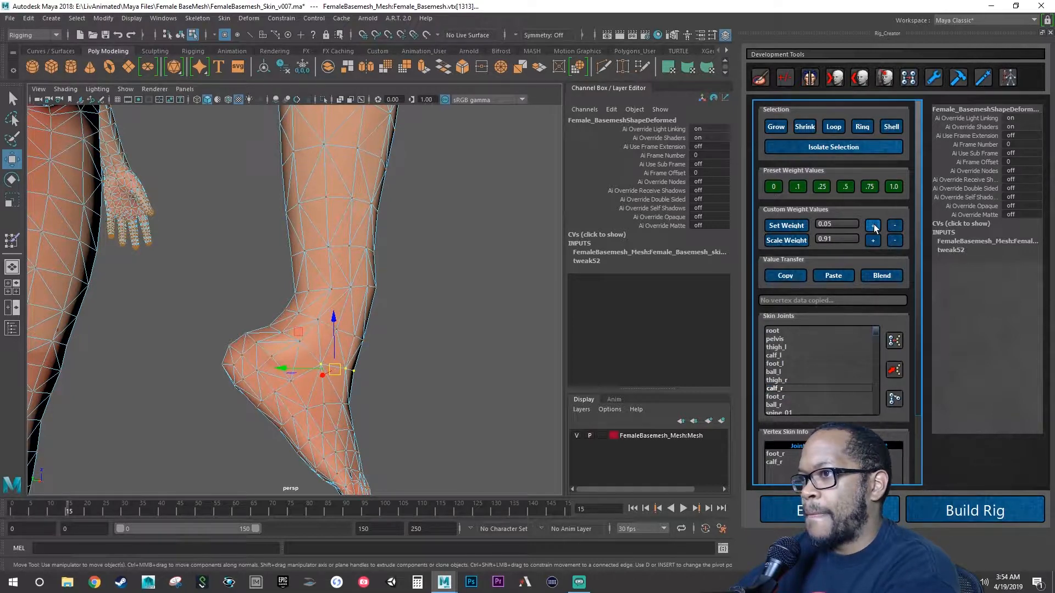
click(874, 228)
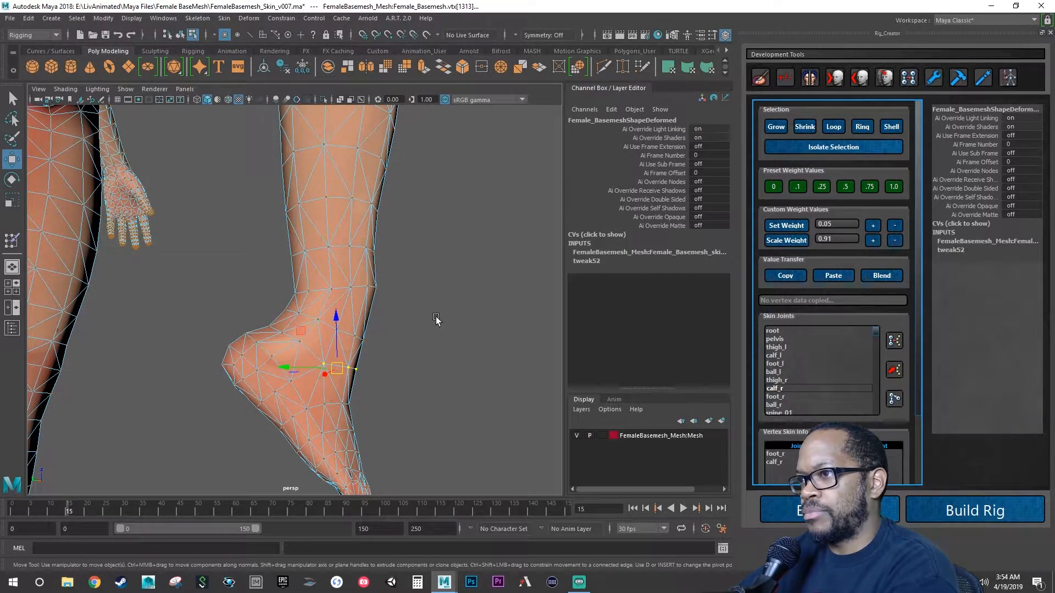
alt+drag(435, 319, 353, 347)
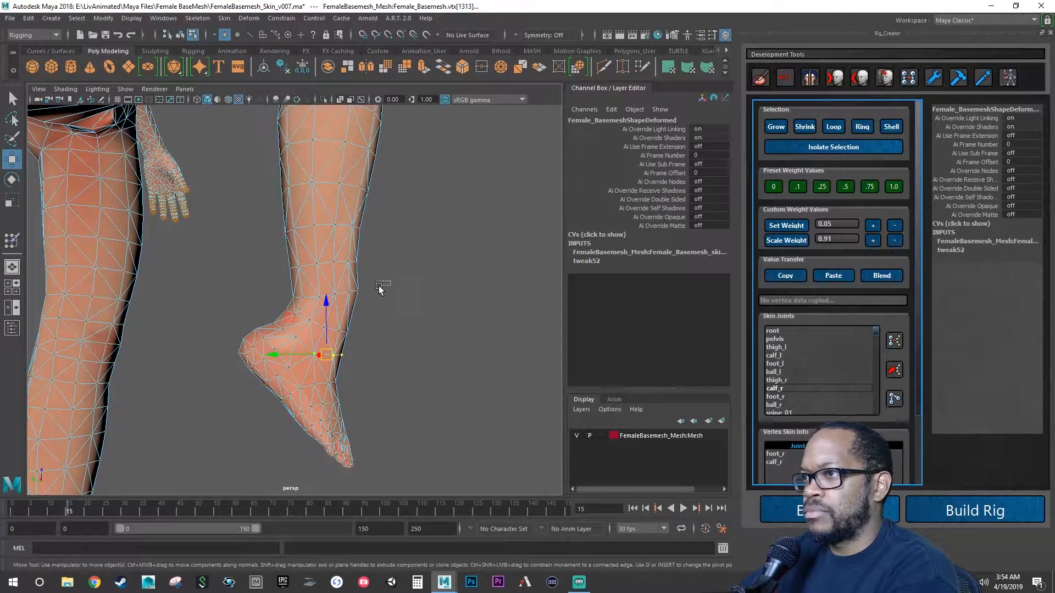
Select the row of vertices across the front of the lower shin above the ankle and adjust their foot_r weight in 0.05 increments
drag(333, 308, 160, 321)
alt+right_drag(160, 322, 347, 302)
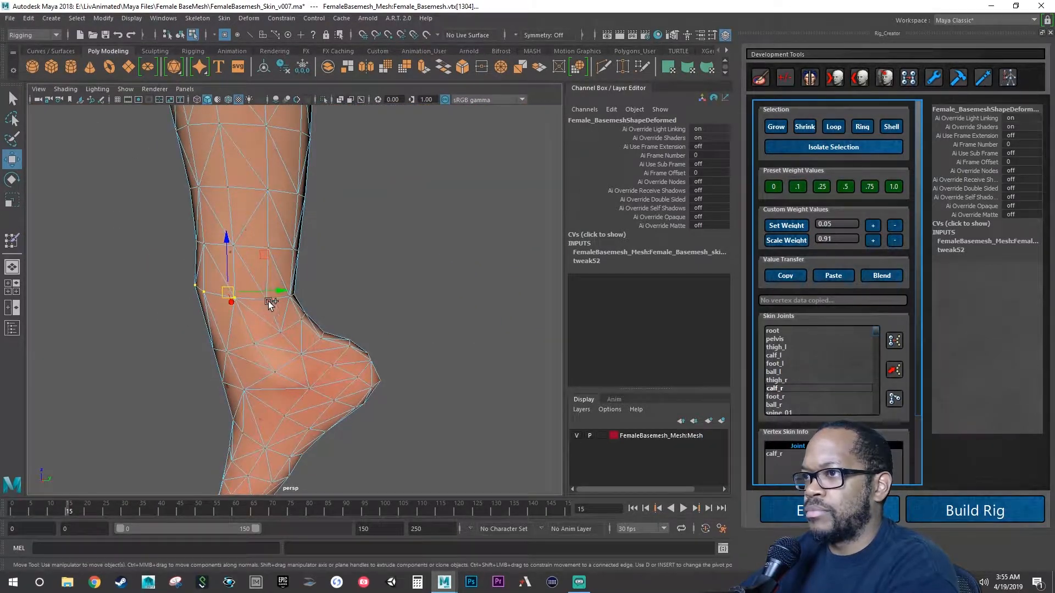
alt+drag(232, 314, 414, 322)
drag(275, 294, 358, 313)
ctrl+click(273, 310)
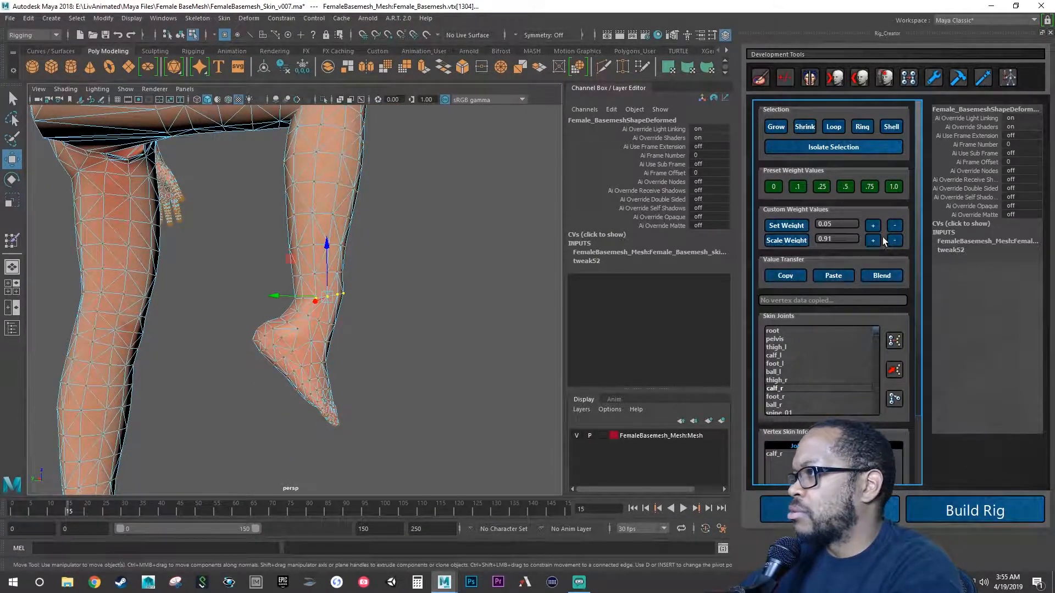
click(780, 396)
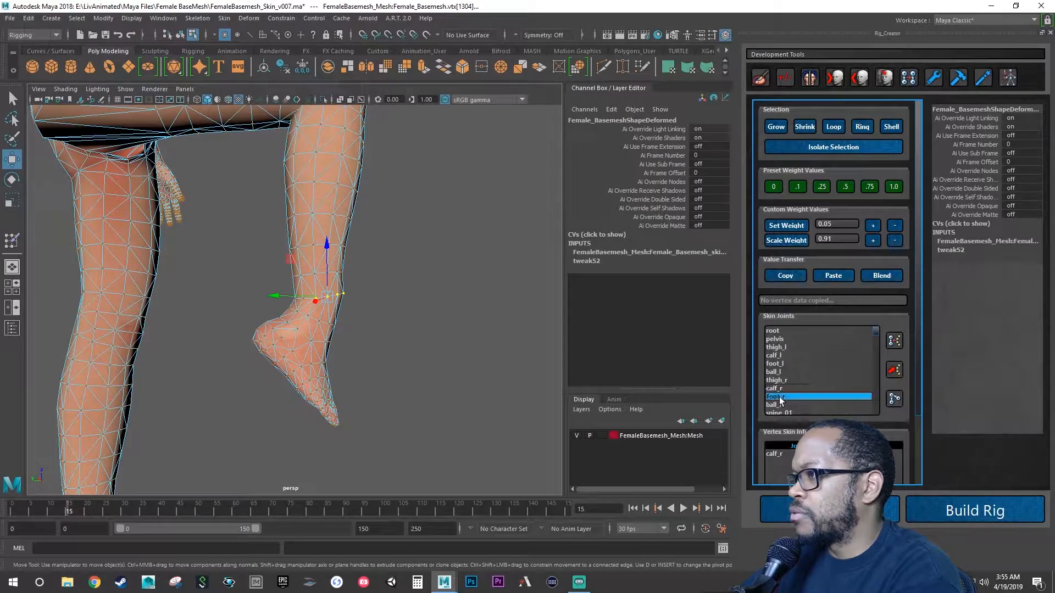
click(873, 225)
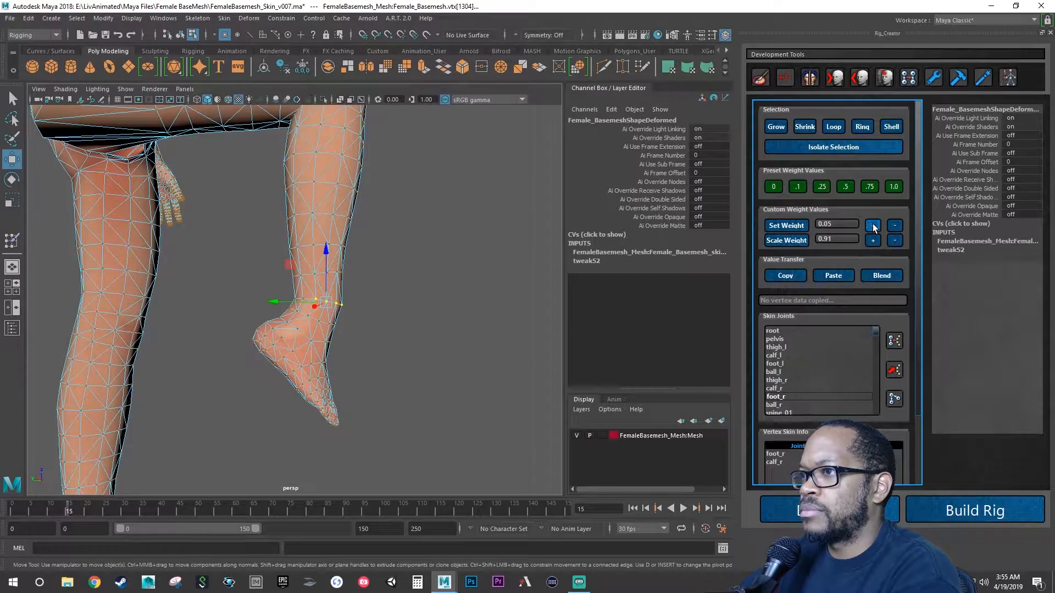
click(895, 226)
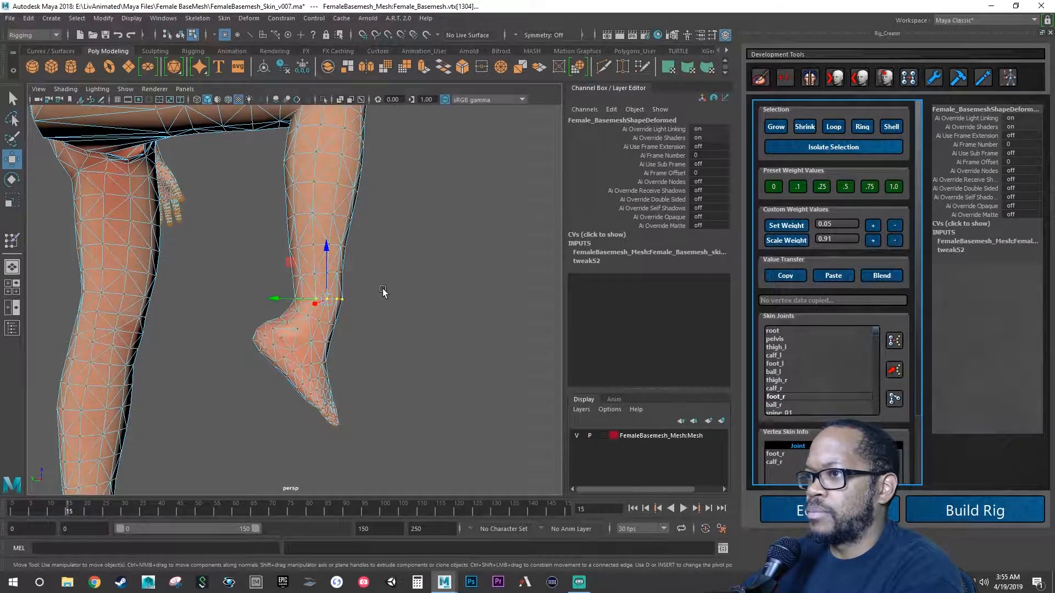
Select the two vertices at the front of the ankle bend and lower their foot_r weight repeatedly in 0.05 increments
alt+drag(322, 302, 316, 323)
alt+right_drag(316, 322, 369, 324)
alt+drag(362, 324, 332, 336)
alt+drag(332, 336, 368, 330)
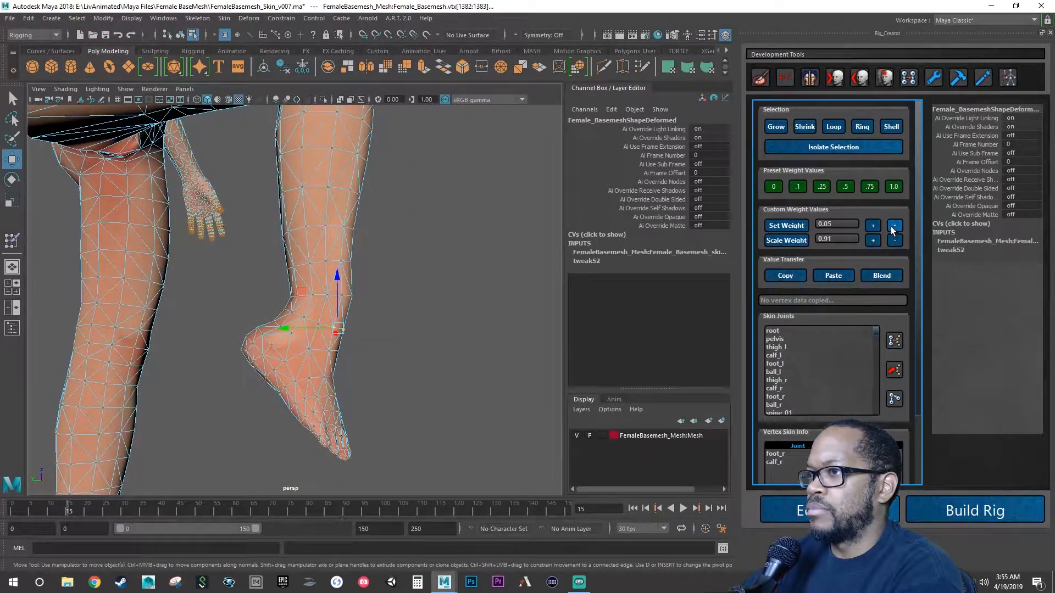
click(783, 396)
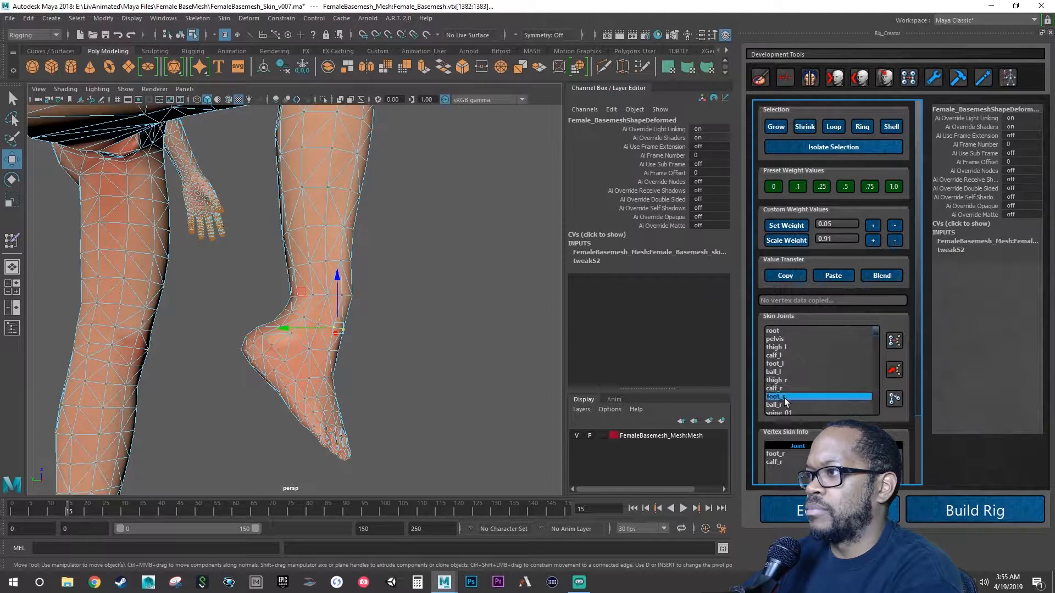
click(894, 227)
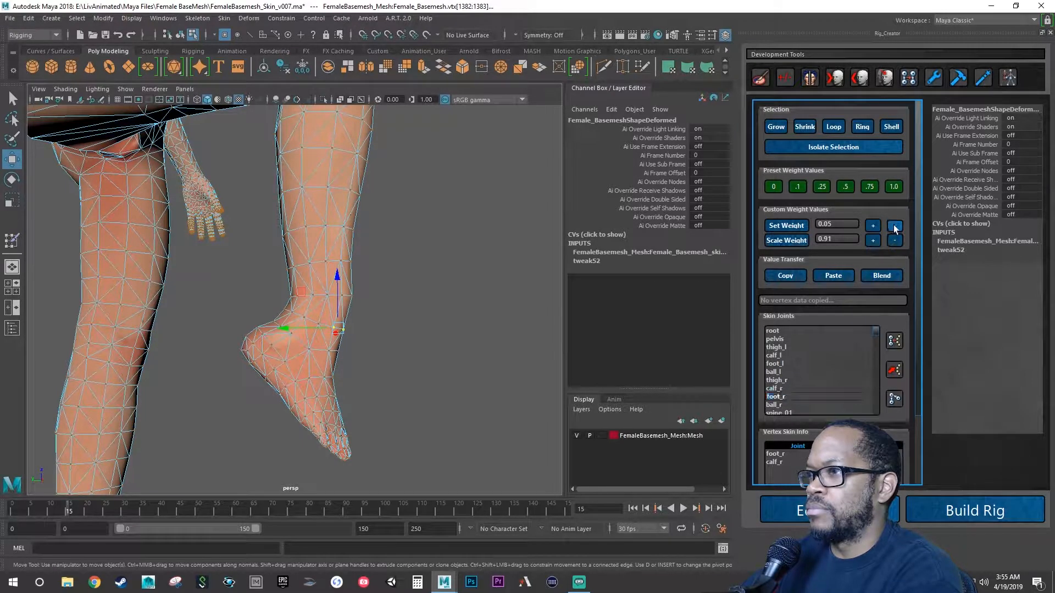
click(894, 227)
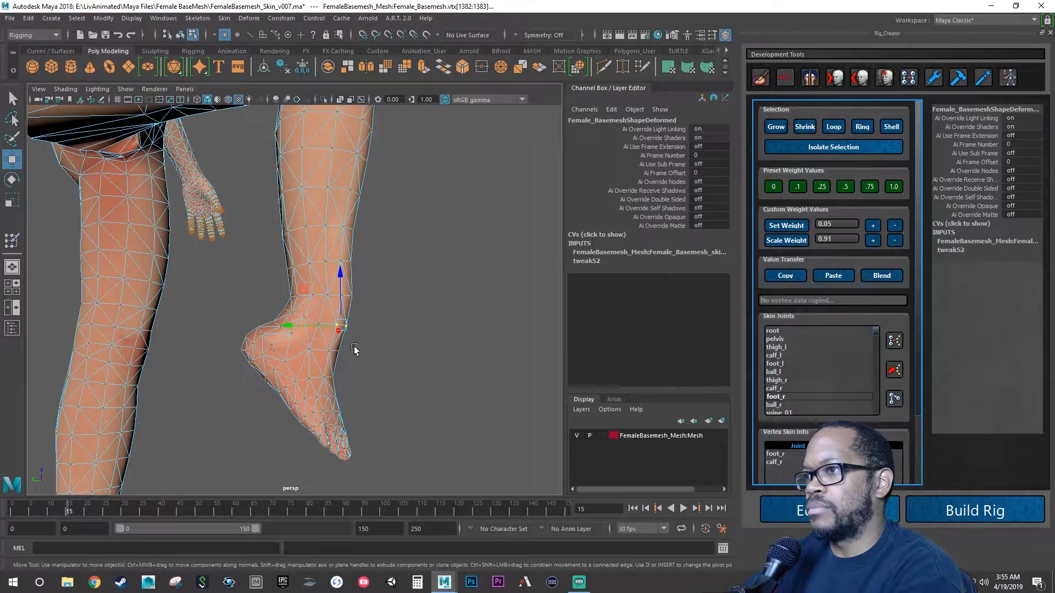
Scrub the animation back to frame 8 and examine the right ankle's deformation up close from several angles
mouse_move(354, 346)
alt+mouse_down()
mouse_move(338, 362)
mouse_move(186, 360)
mouse_move(415, 359)
mouse_move(354, 344)
alt+mouse_up()
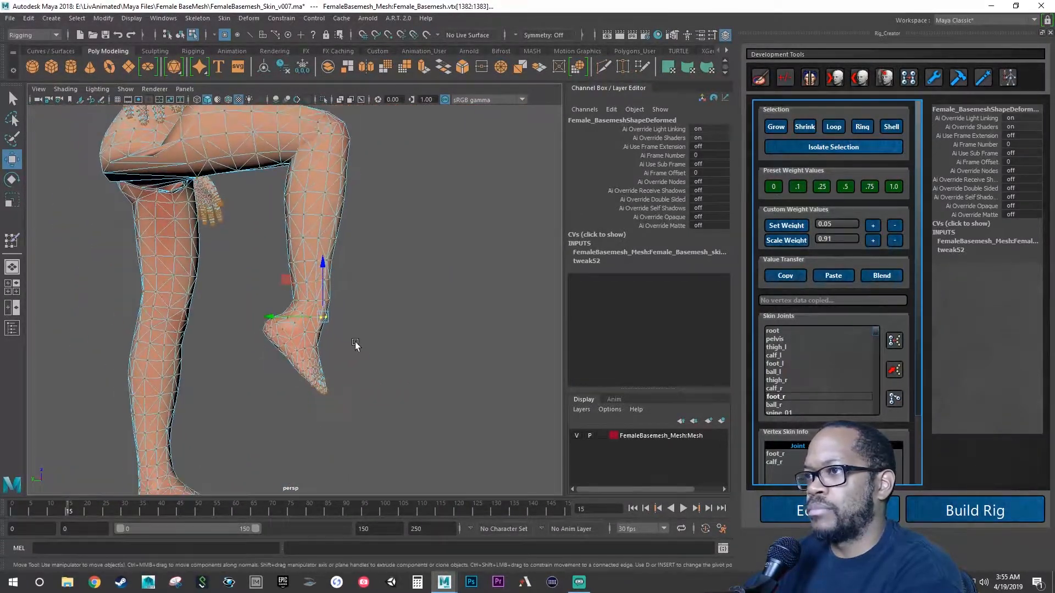
alt+right_drag(355, 345, 306, 337)
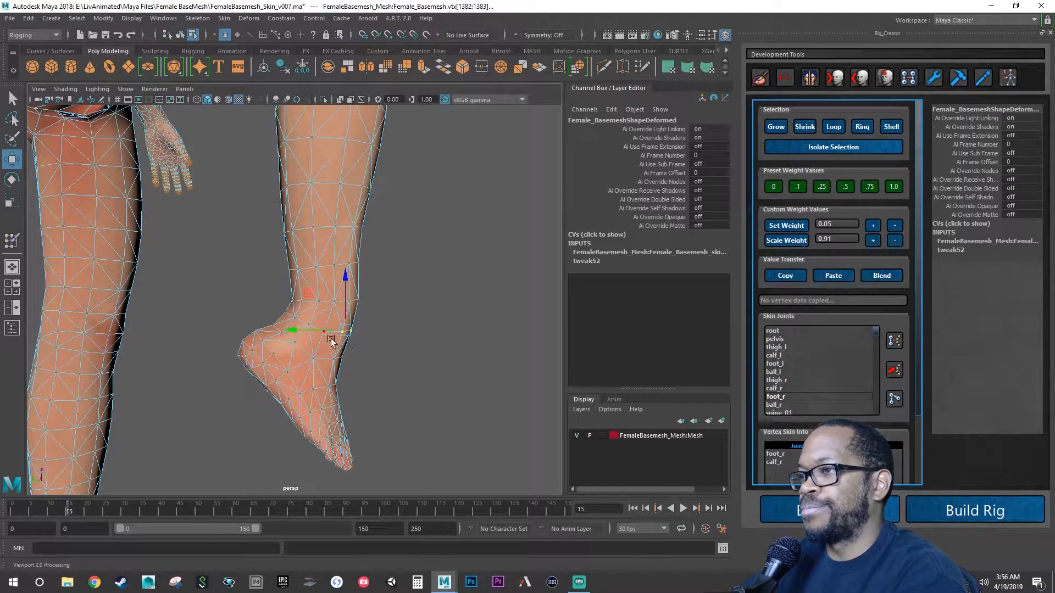
alt+drag(332, 339, 372, 347)
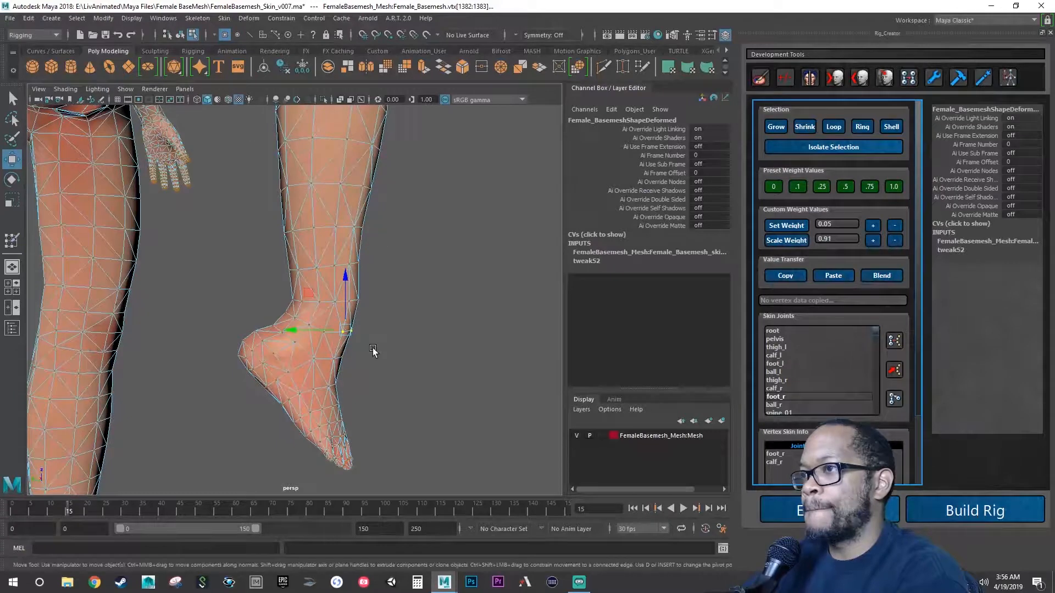
drag(62, 506, 45, 503)
alt+middle_drag(317, 385, 291, 218)
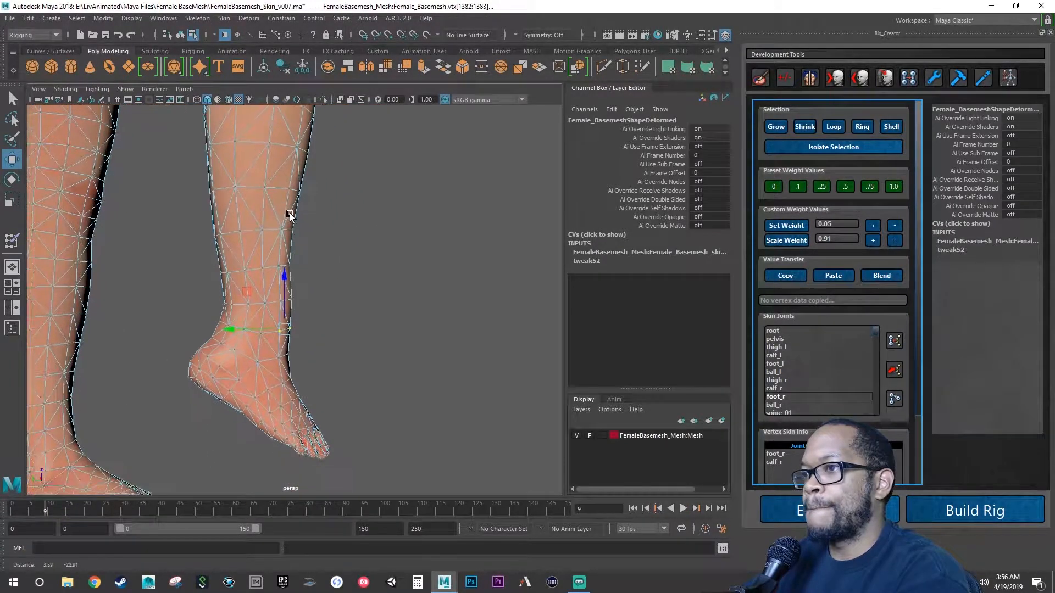
drag(48, 504, 34, 503)
click(42, 508)
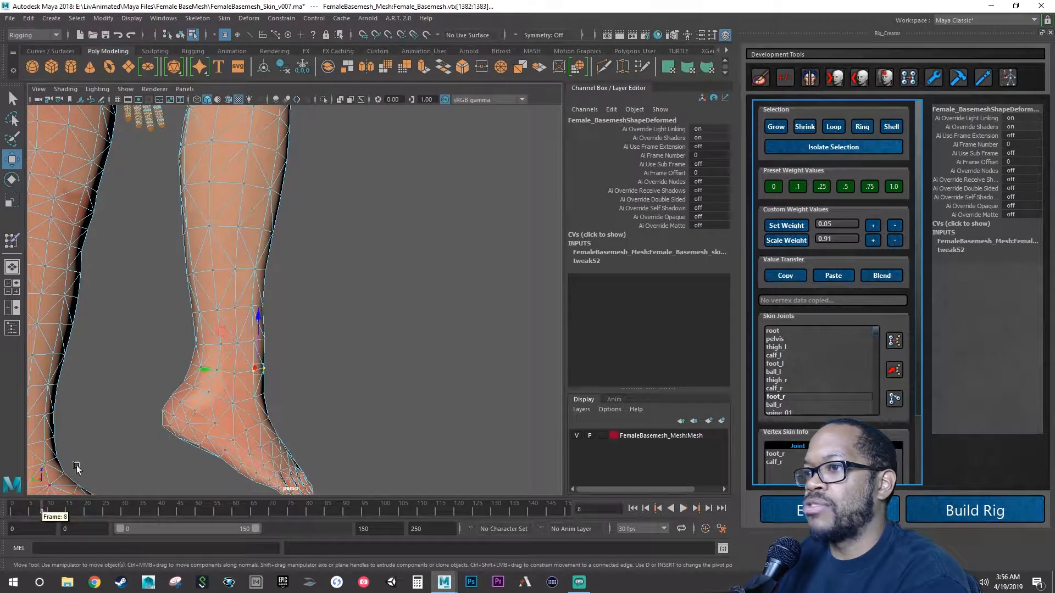
alt+drag(182, 403, 203, 405)
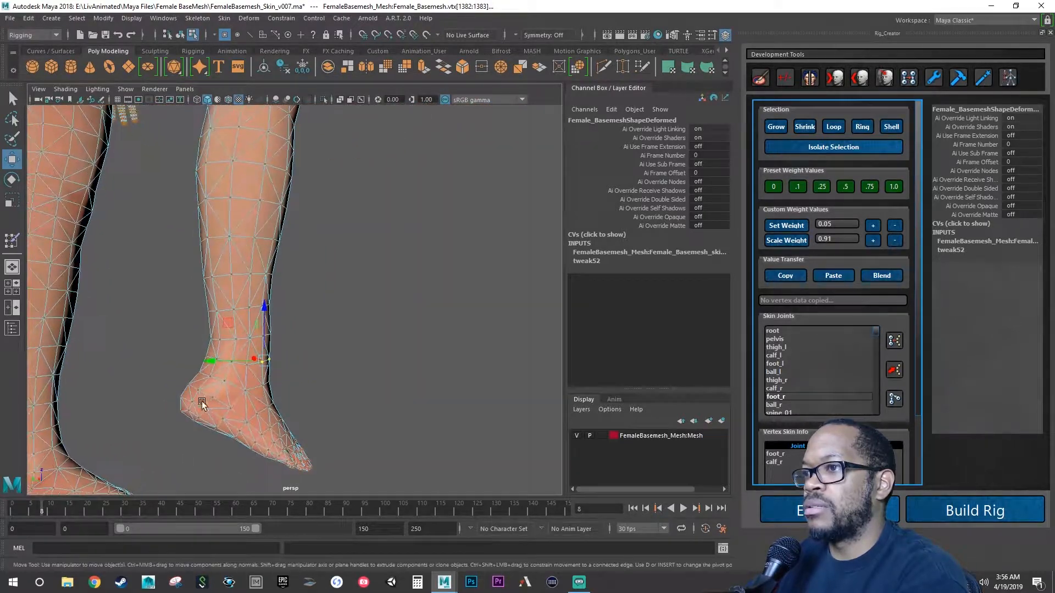
alt+middle_drag(212, 400, 242, 324)
alt+right_drag(245, 322, 341, 346)
alt+drag(341, 349, 318, 348)
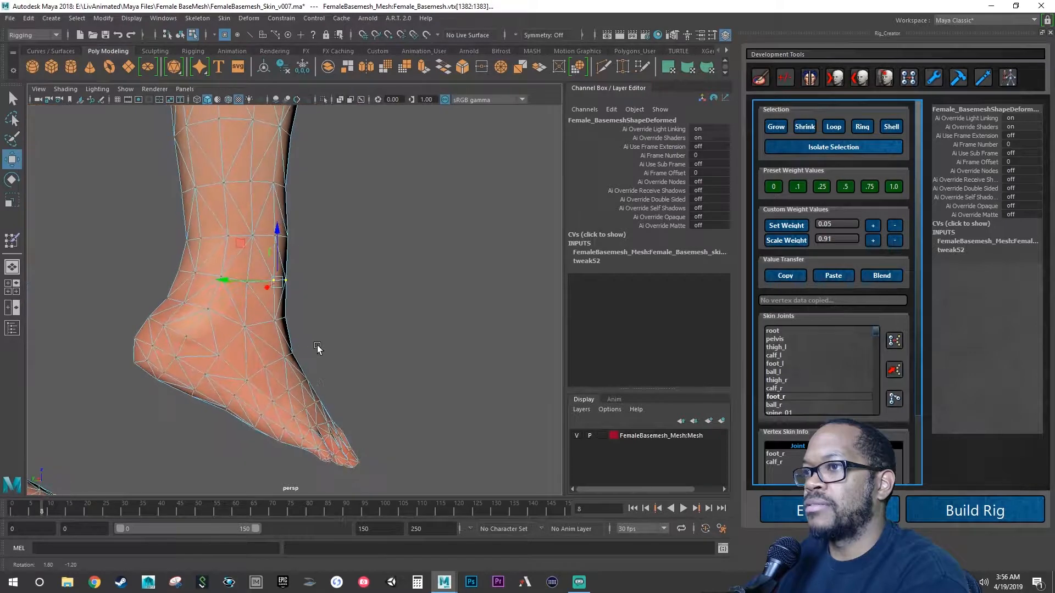
mouse_move(222, 334)
alt+mouse_down()
mouse_move(357, 337)
mouse_move(245, 334)
mouse_move(184, 346)
mouse_move(256, 334)
mouse_move(164, 337)
mouse_move(209, 336)
alt+mouse_up()
Examine the raised leg and pointed foot at frame 16, and return the animation to frame 15
key(alt+v)
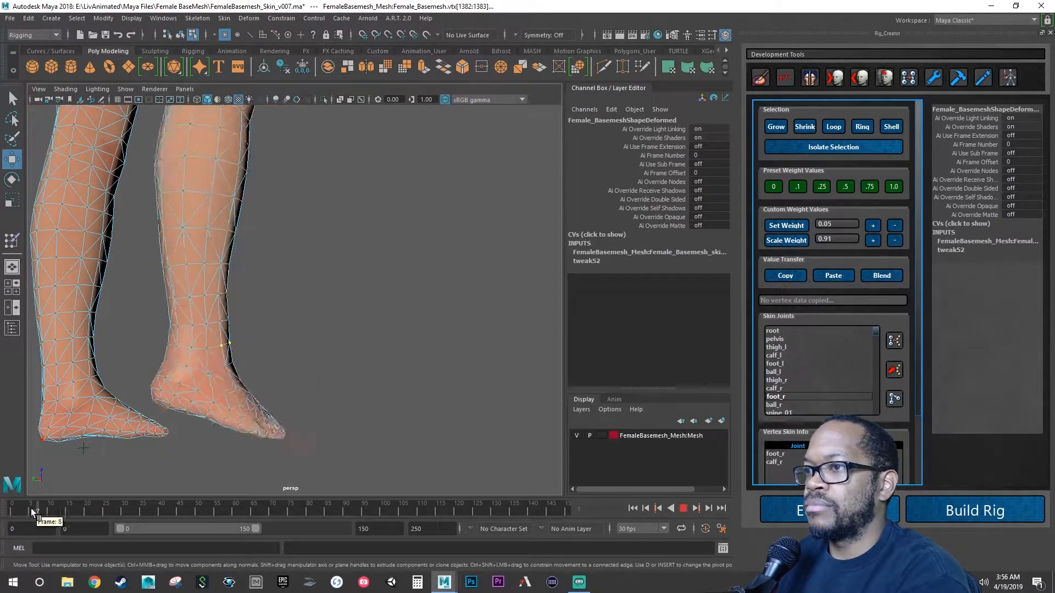
click(71, 501)
alt+middle_drag(225, 325, 283, 451)
alt+right_drag(283, 451, 237, 419)
alt+drag(237, 419, 252, 384)
alt+right_drag(252, 384, 394, 312)
mouse_move(393, 312)
alt+mouse_down()
mouse_move(364, 302)
mouse_move(407, 303)
mouse_move(413, 317)
alt+mouse_up()
alt+middle_drag(413, 317, 386, 384)
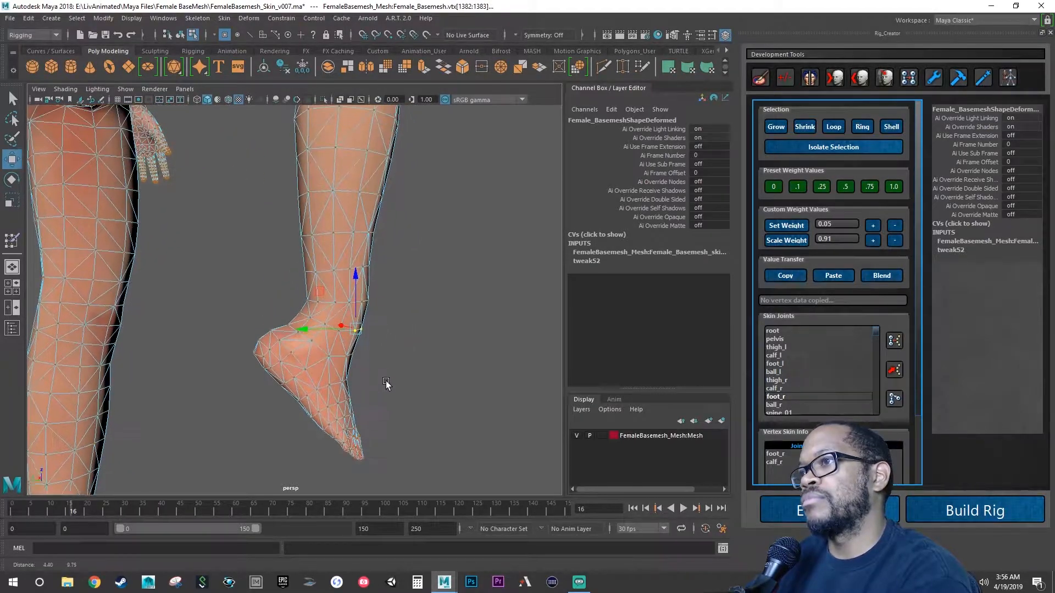
alt+right_drag(386, 384, 247, 352)
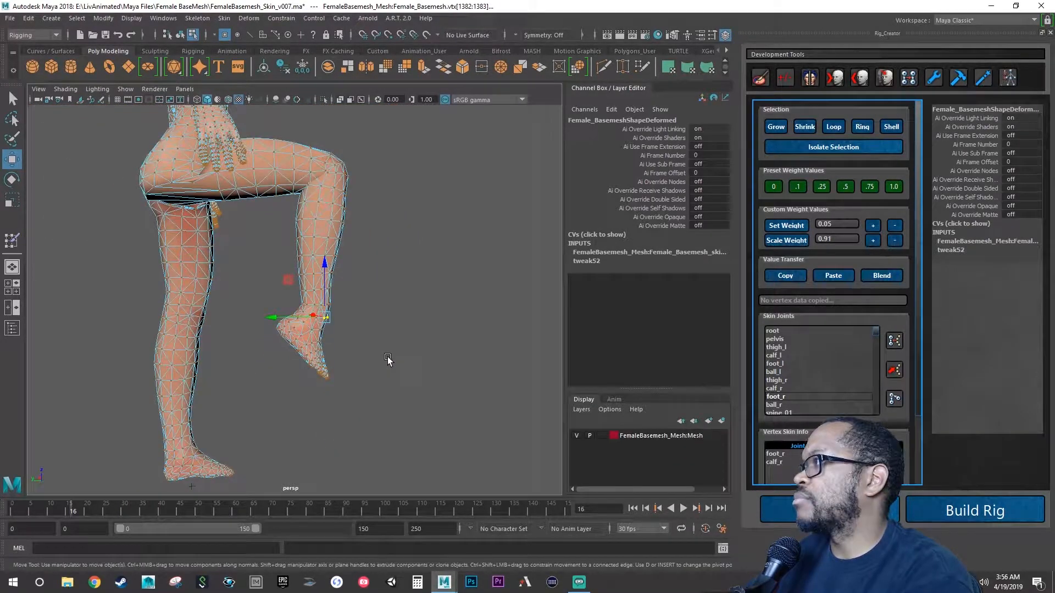
alt+right_drag(344, 345, 472, 365)
scroll(426, 357, up, 3)
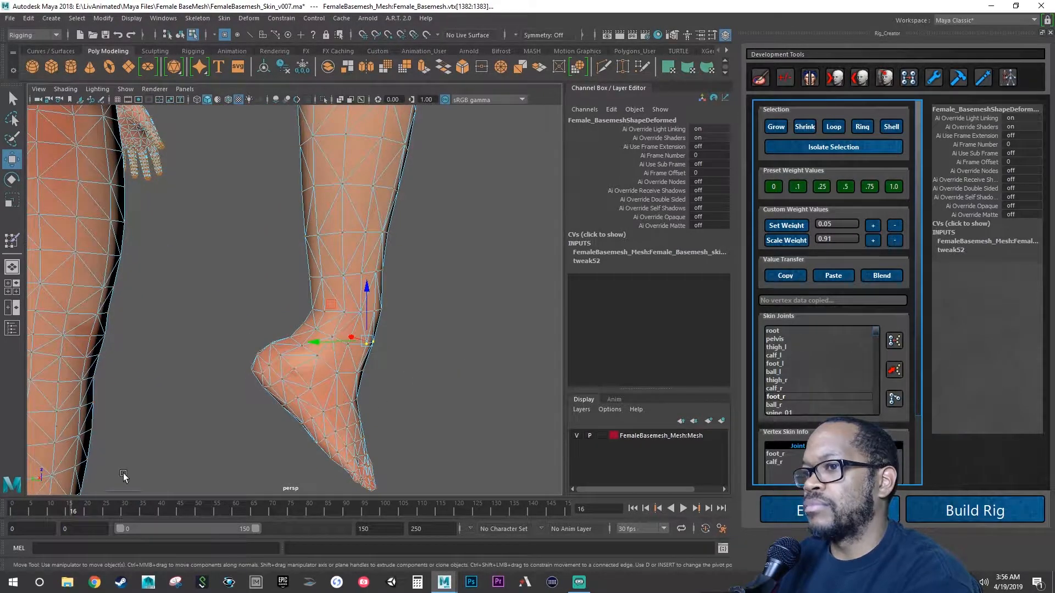
mouse_move(71, 506)
mouse_down()
mouse_move(61, 507)
mouse_move(134, 495)
mouse_move(67, 515)
mouse_up()
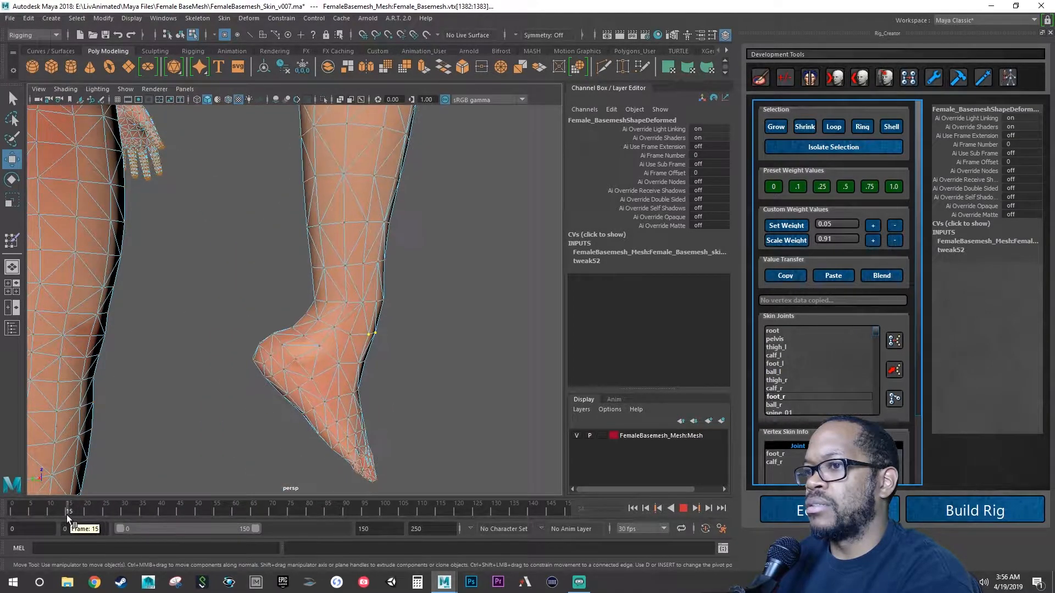
Select the vertices on top of the foot, one row further down from the ankle, and raise their calf_r weight by 0.05
alt+drag(192, 339, 288, 394)
alt+middle_drag(289, 395, 329, 312)
alt+right_drag(274, 314, 404, 328)
alt+middle_drag(404, 328, 366, 318)
alt+drag(366, 319, 423, 380)
drag(423, 379, 448, 387)
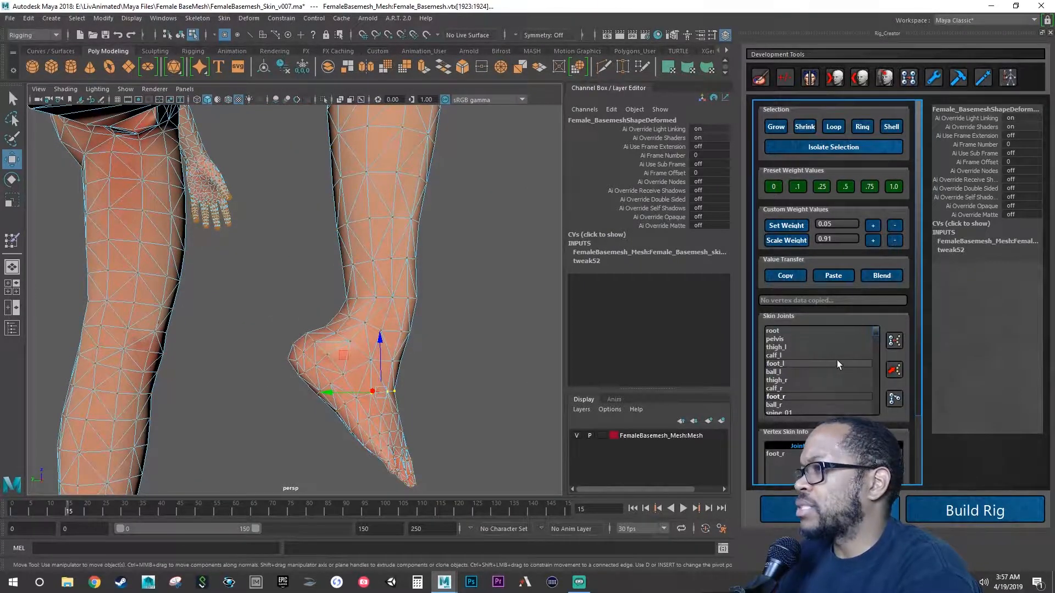
click(777, 389)
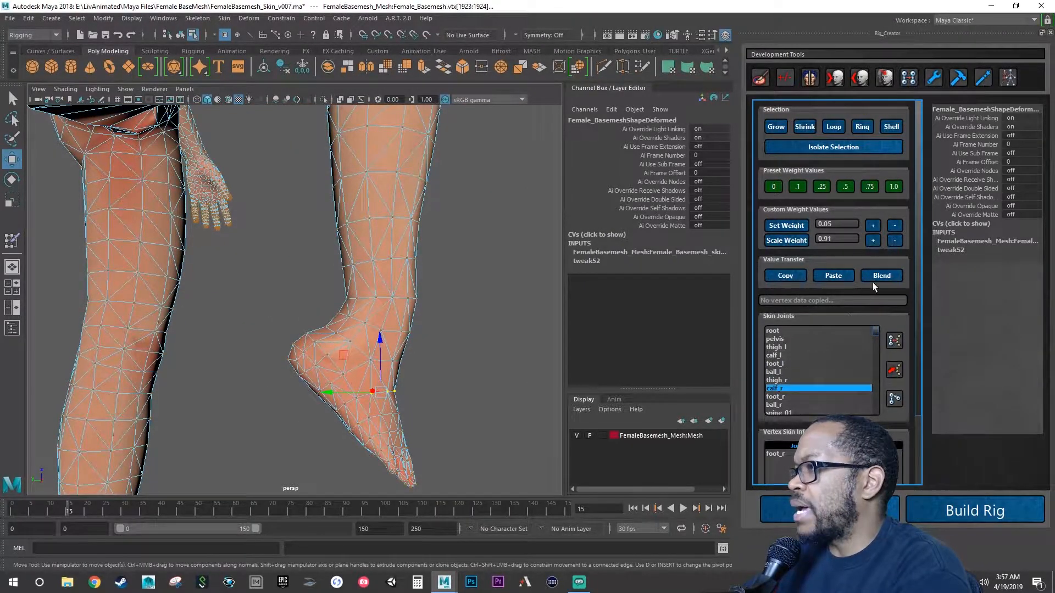
click(872, 226)
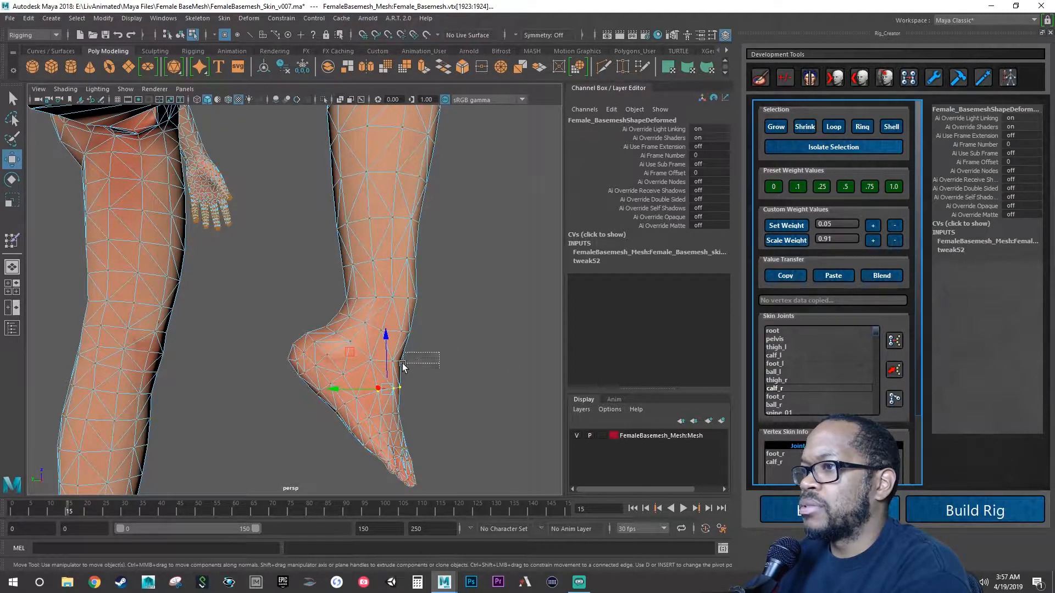
Select the row of vertices just below the front of the ankle and raise their calf_r weight repeatedly in 0.05 increments
drag(403, 365, 445, 367)
alt+right_drag(445, 367, 400, 420)
click(426, 433)
alt+drag(399, 420, 381, 406)
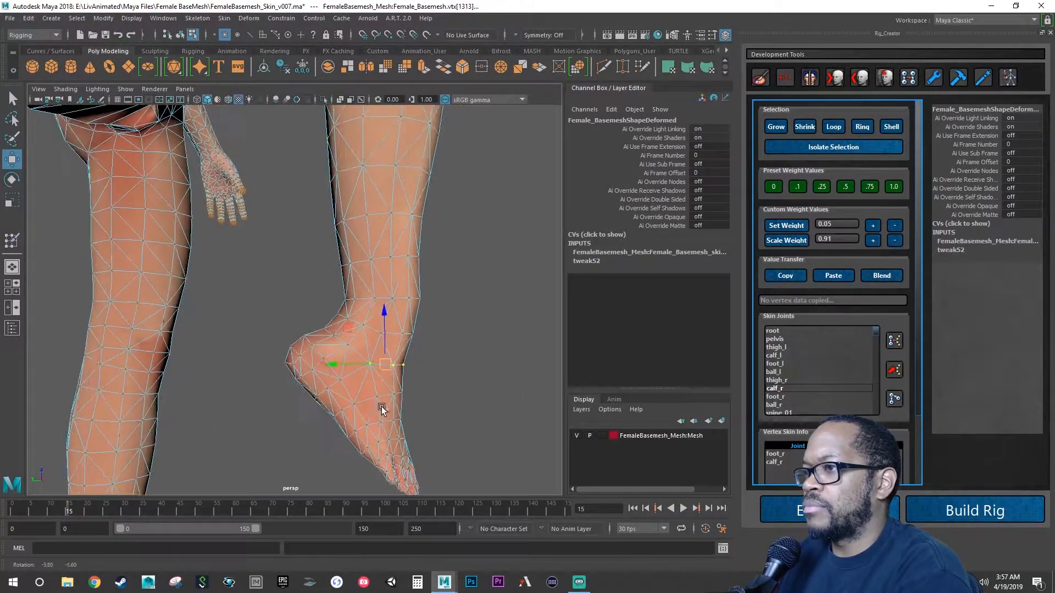
click(780, 388)
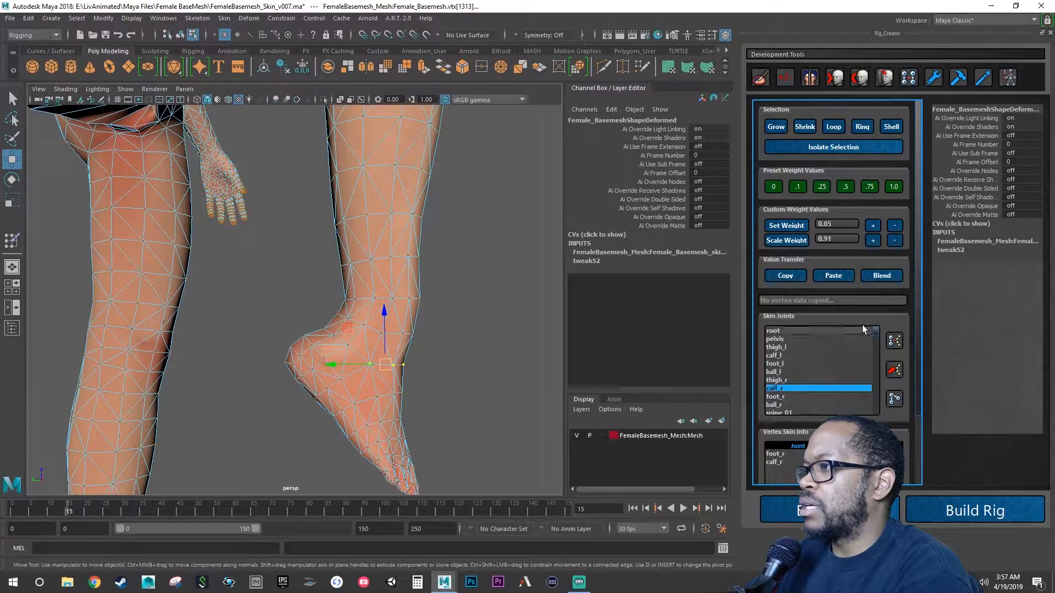
click(873, 227)
click(872, 226)
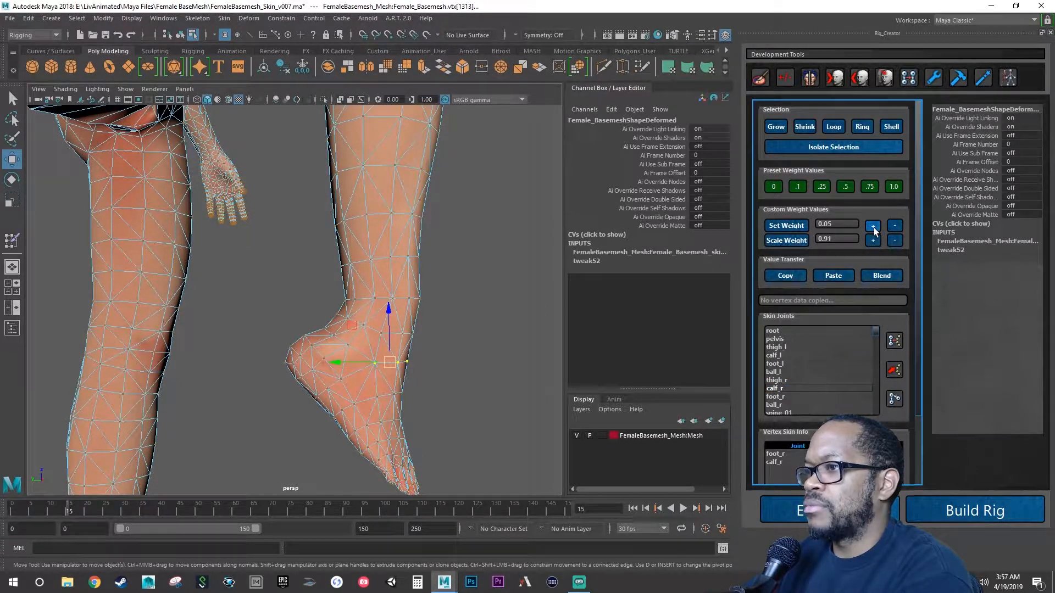
click(873, 227)
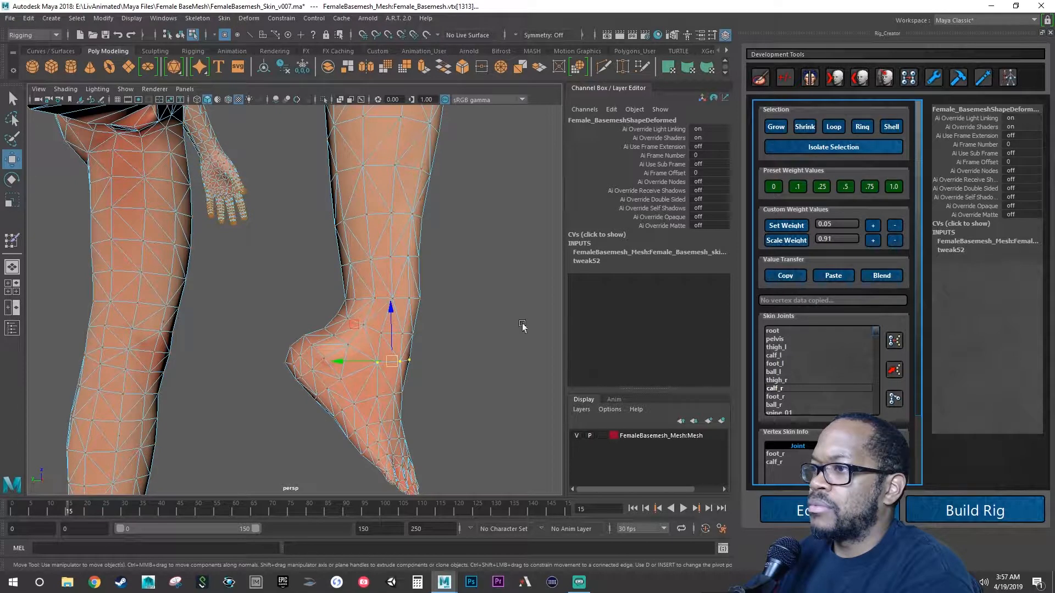
Raise the calf_r weight of the front ankle bend vertices by 0.05 and the foot_r weight of the row above by 0.05
drag(378, 341, 371, 341)
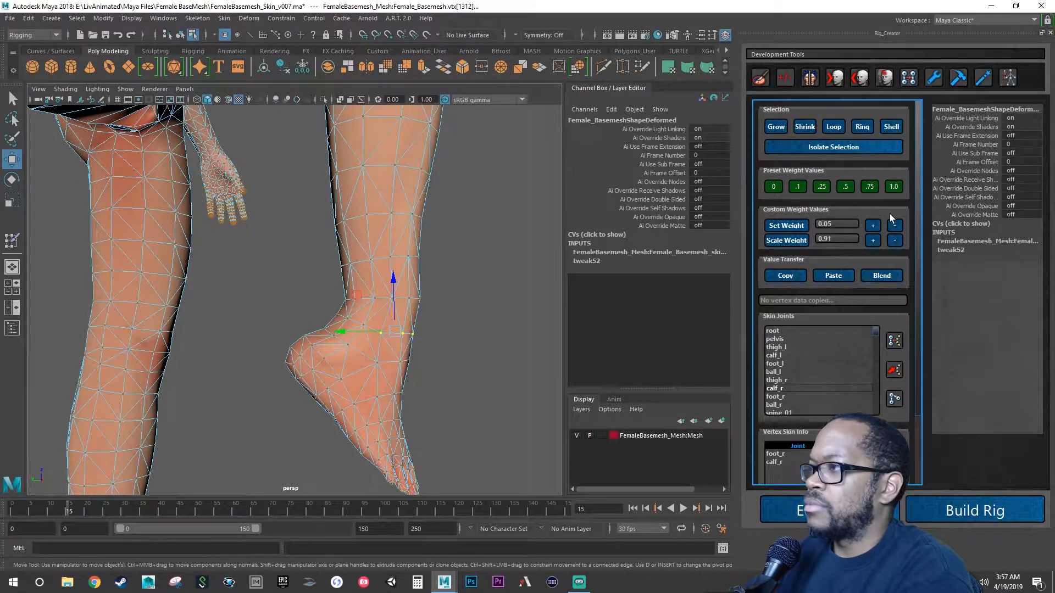
click(878, 226)
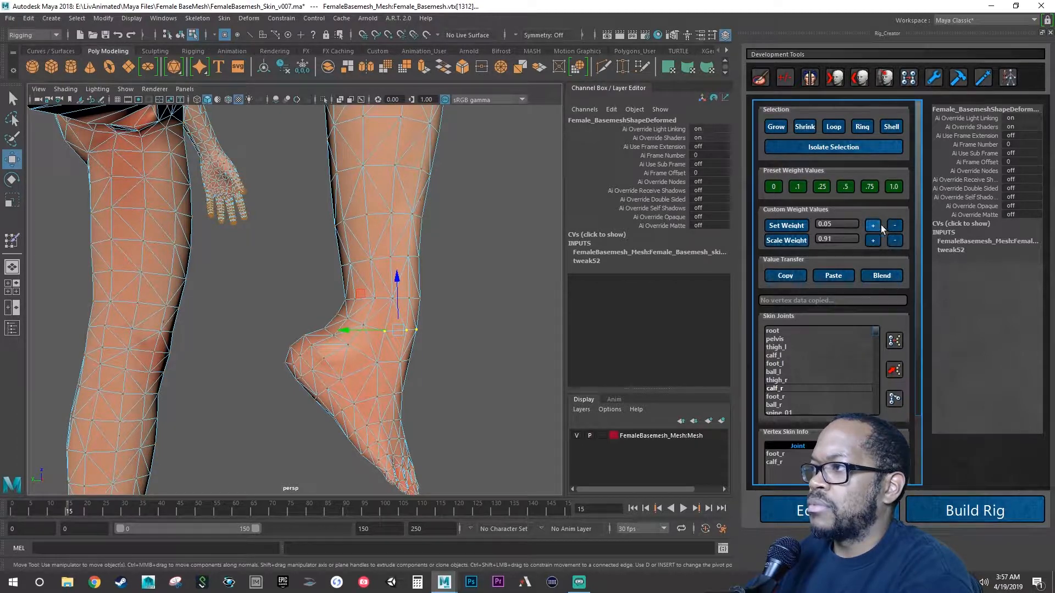
drag(400, 306, 391, 306)
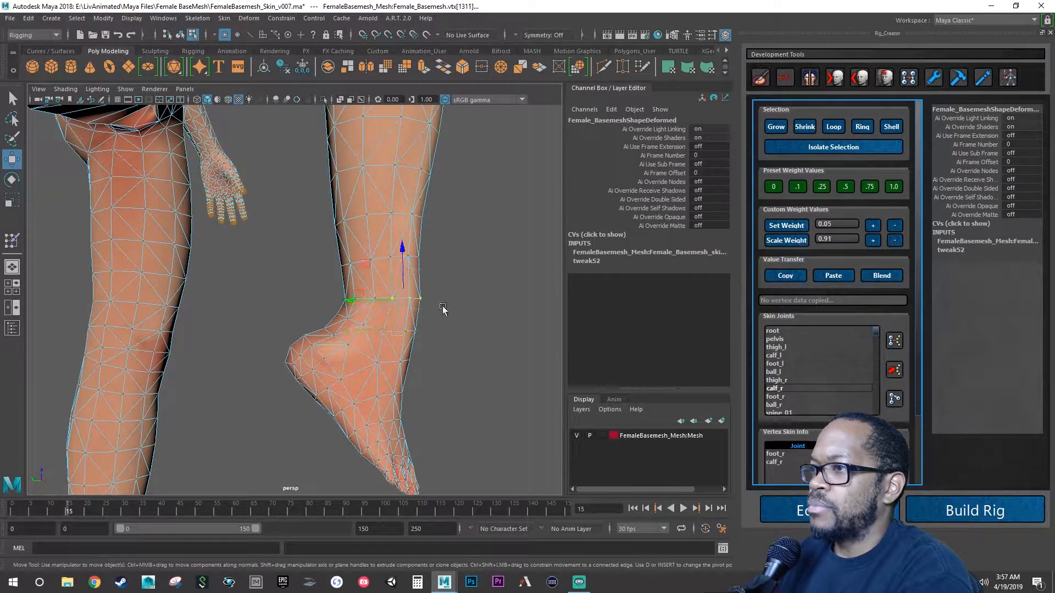
click(785, 397)
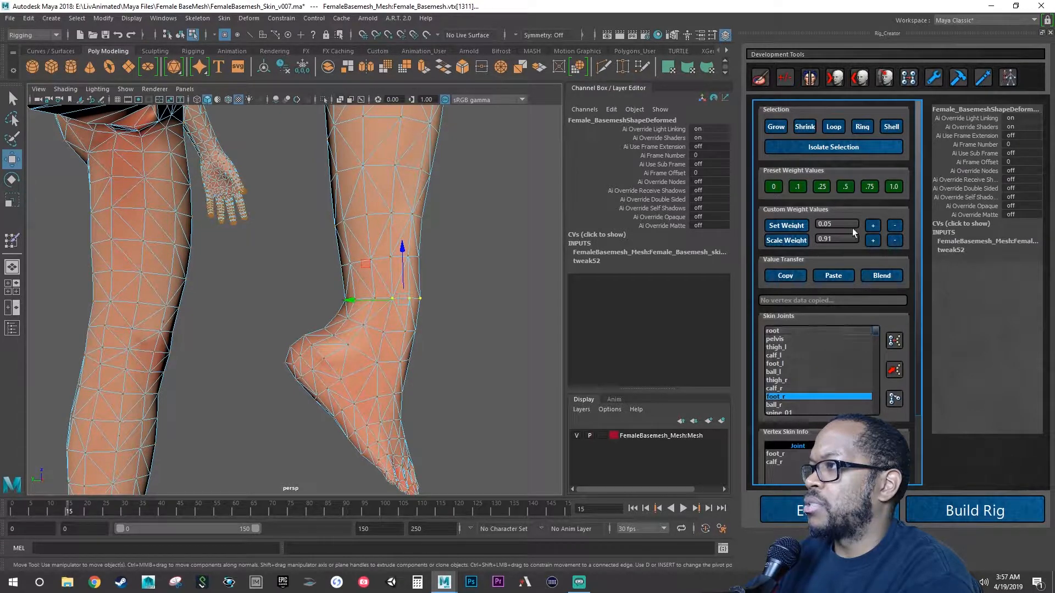
click(873, 226)
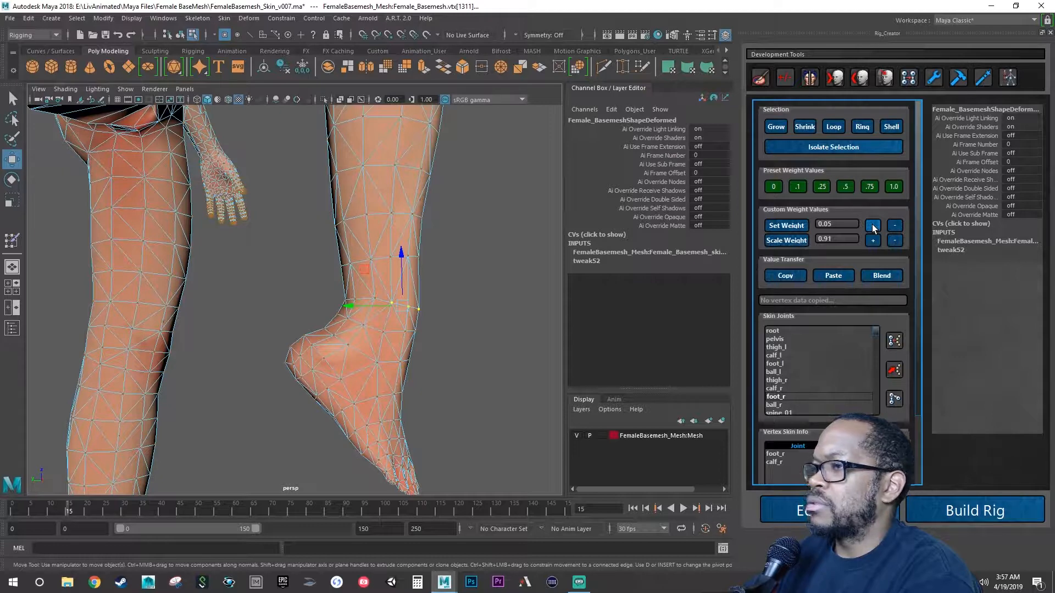
Select the vertices at the back of the ankle bend, raise their foot_r weight twice by 0.05, and lower it once by 0.05
click(509, 292)
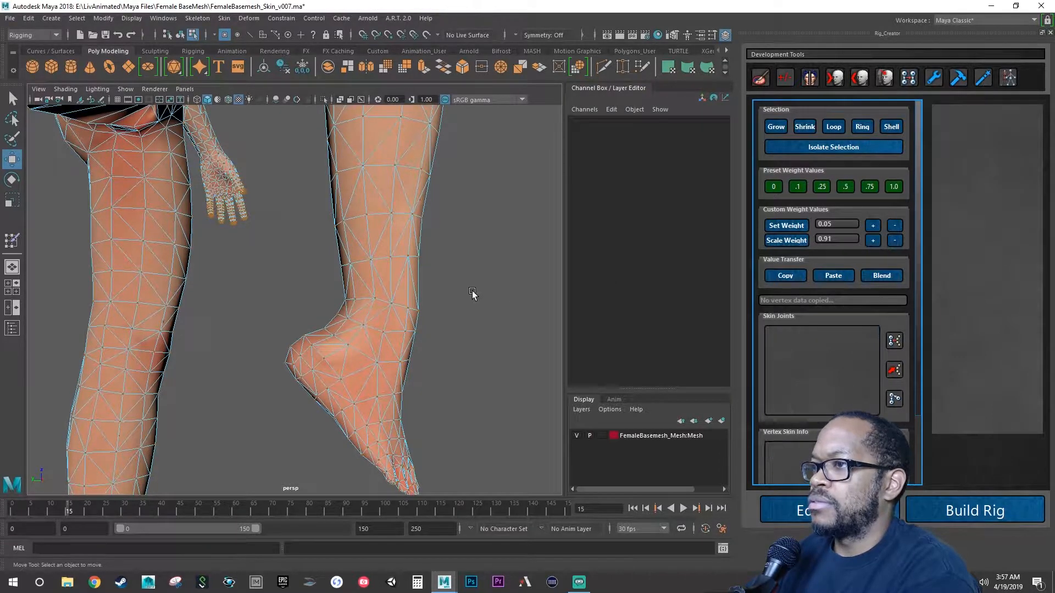
drag(333, 290, 377, 305)
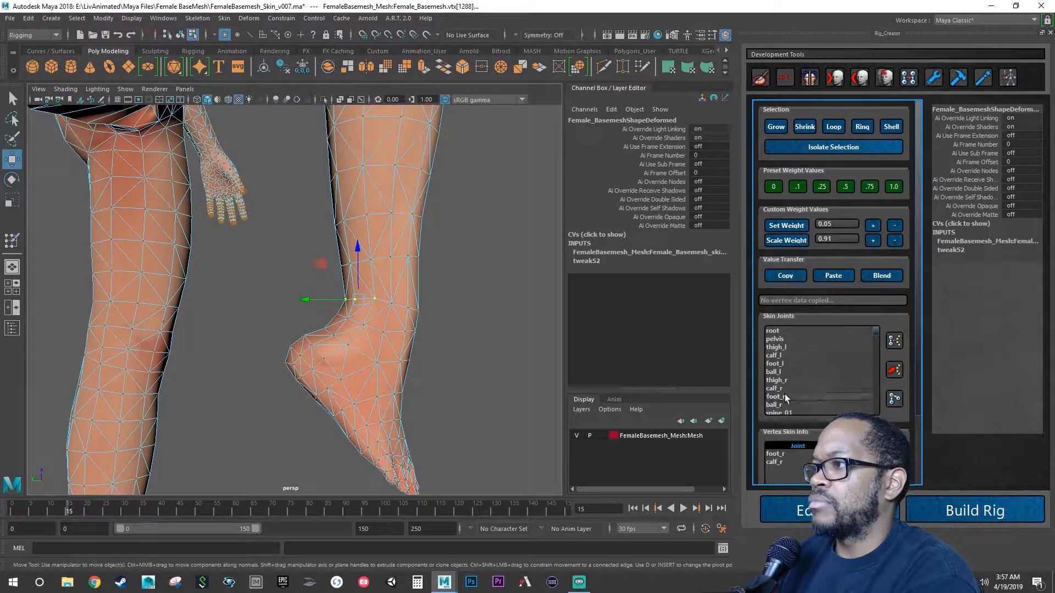
click(784, 396)
click(873, 226)
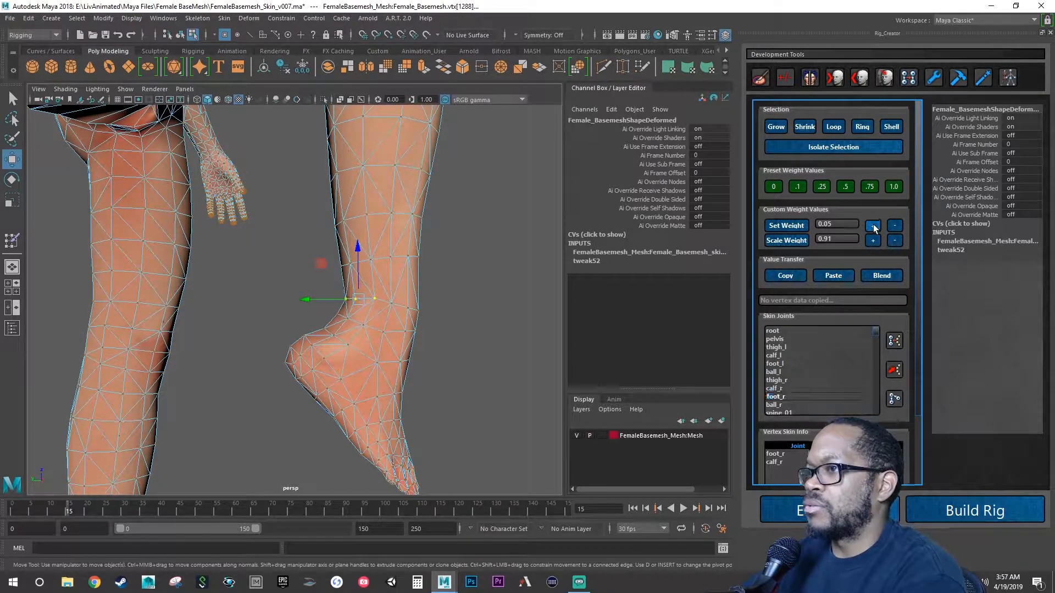
click(873, 226)
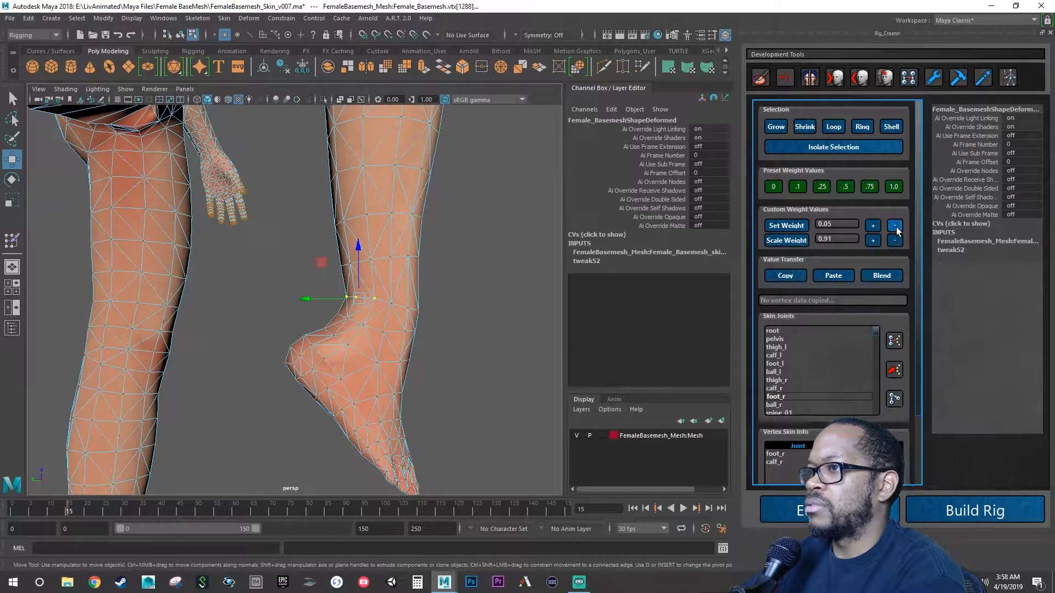
click(894, 226)
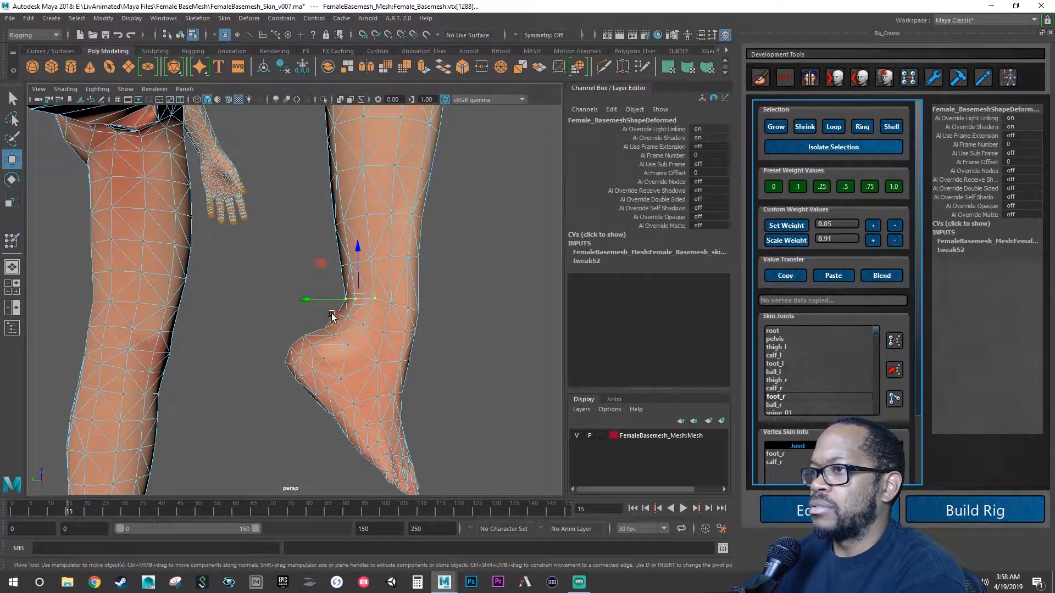
Select the row just below the back of the ankle bend and fine-tune its foot_r weight up and down in 0.05 increments
drag(373, 330, 373, 328)
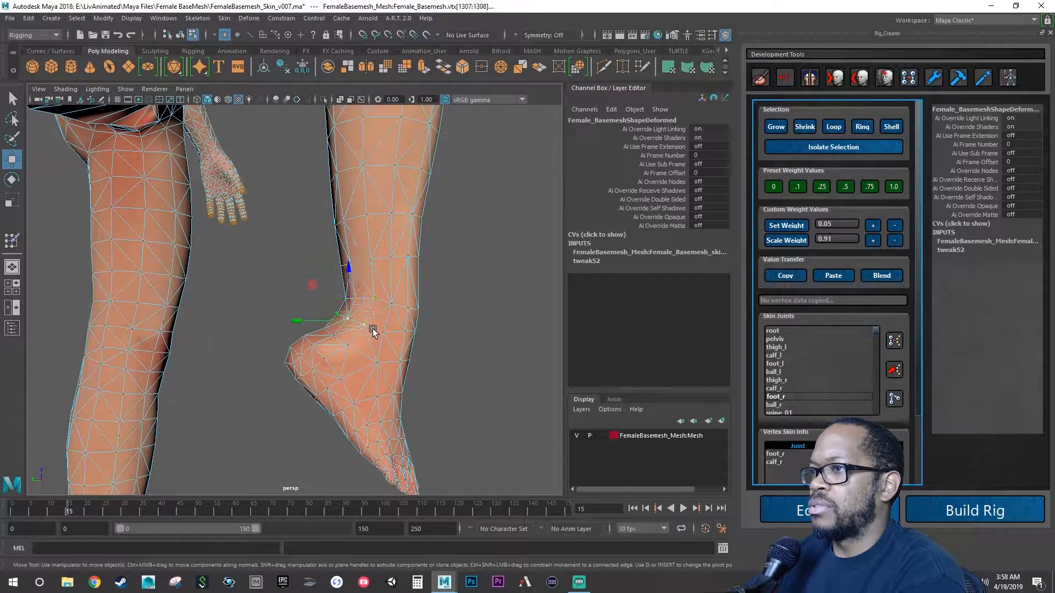
click(773, 396)
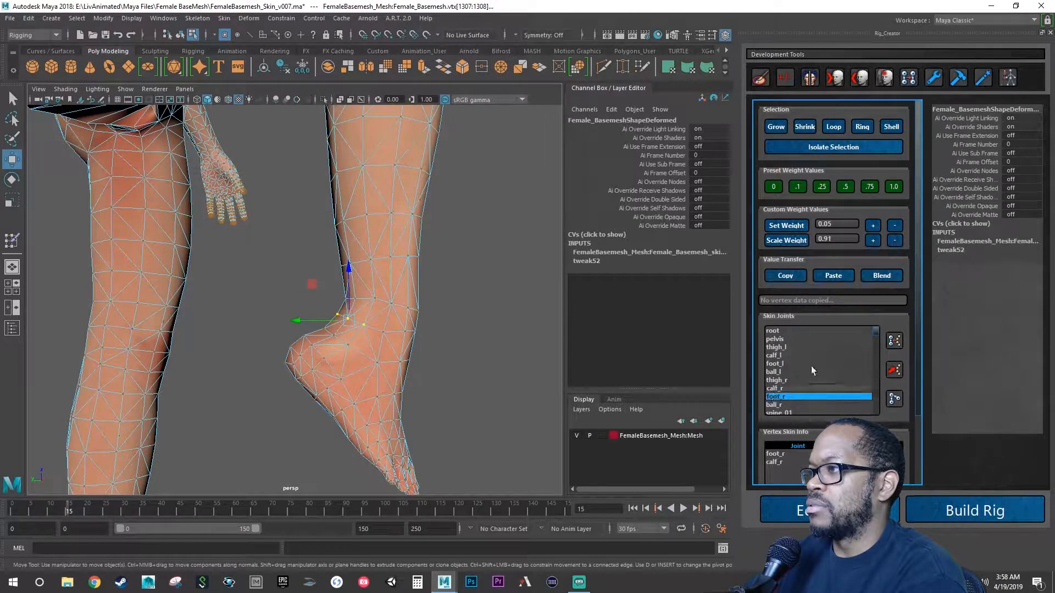
click(891, 228)
click(874, 225)
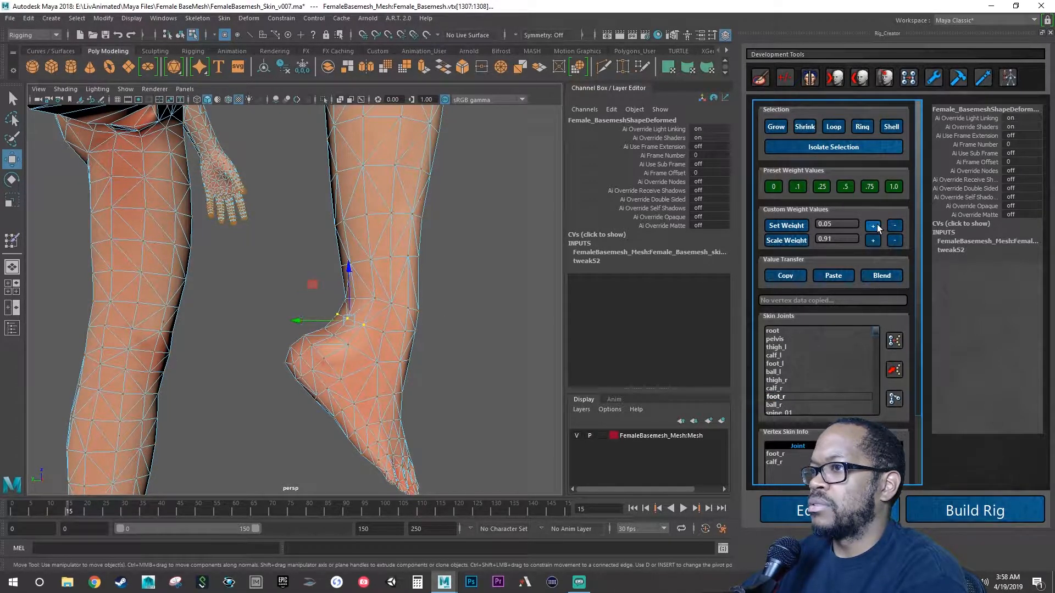
click(875, 225)
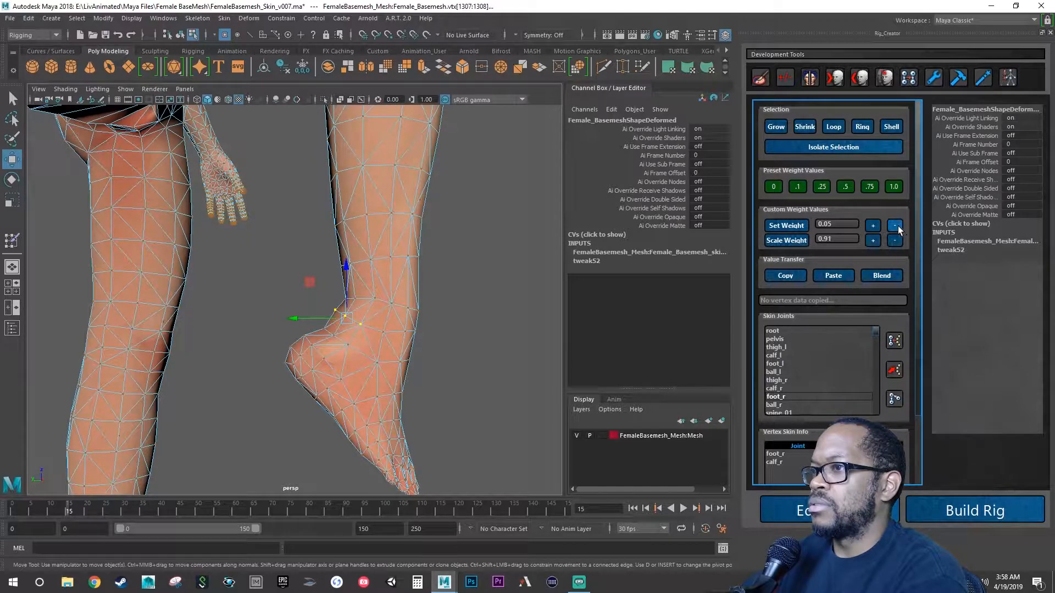
click(896, 226)
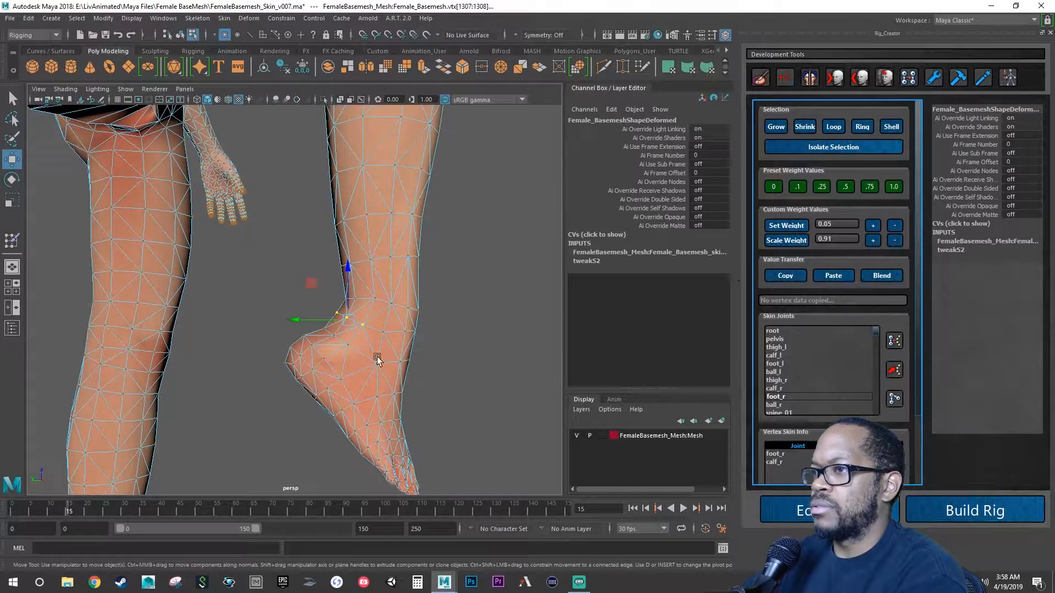
Try higher and lower calf_r weights in 0.05 increments on the row of vertices just above the heel
click(345, 329)
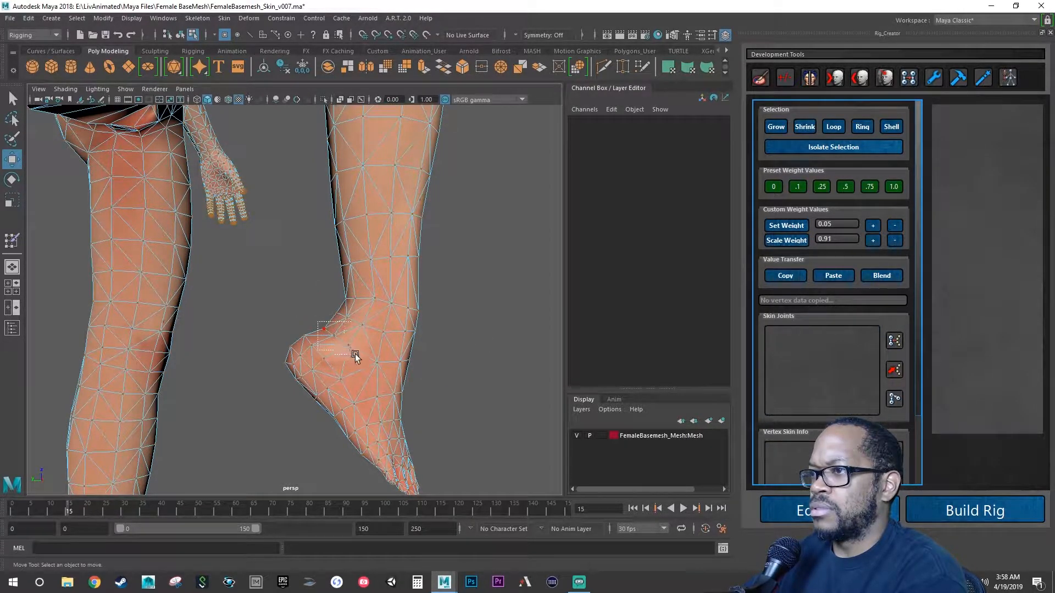
drag(355, 353, 558, 368)
alt+right_drag(558, 367, 615, 344)
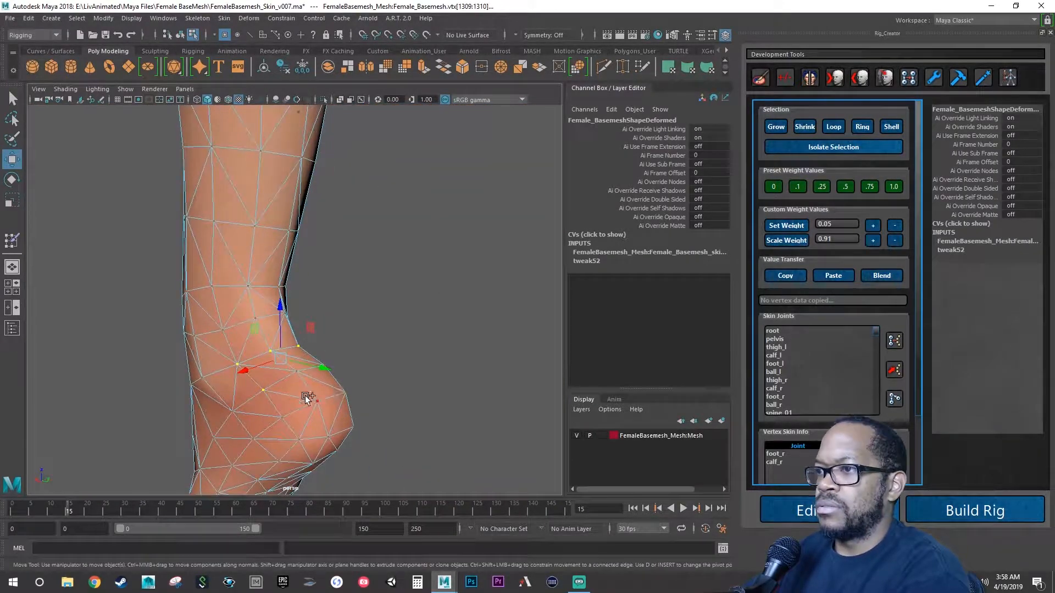
alt+drag(264, 394, 412, 388)
alt+drag(167, 407, 337, 307)
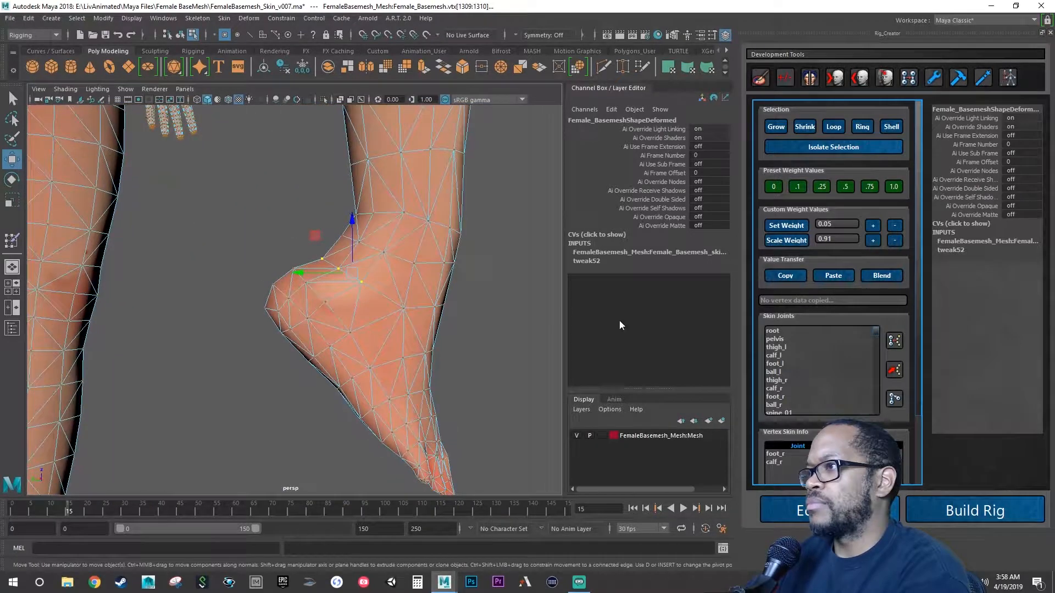
click(779, 388)
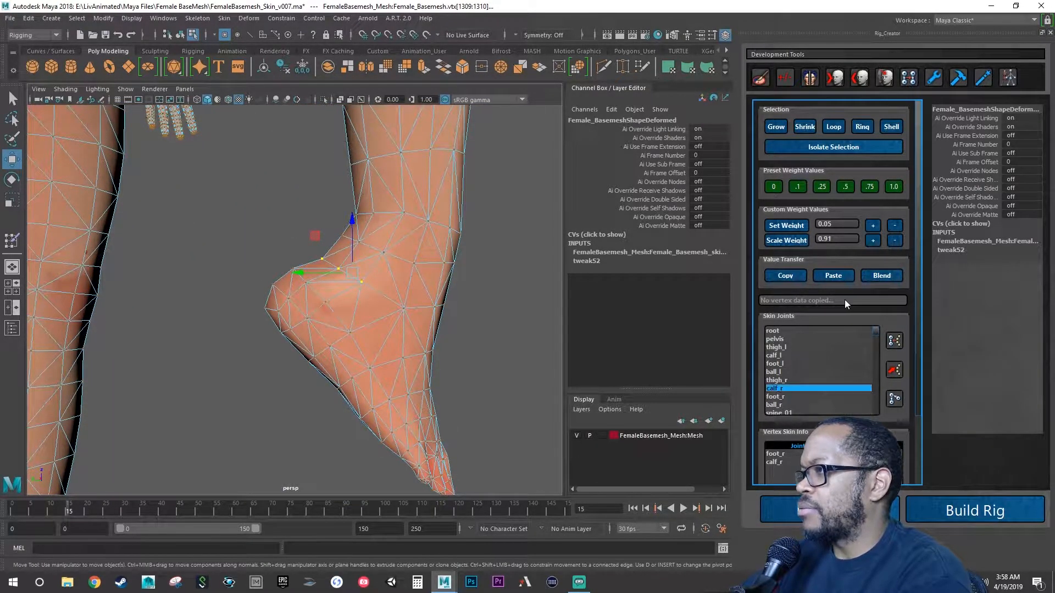
click(871, 225)
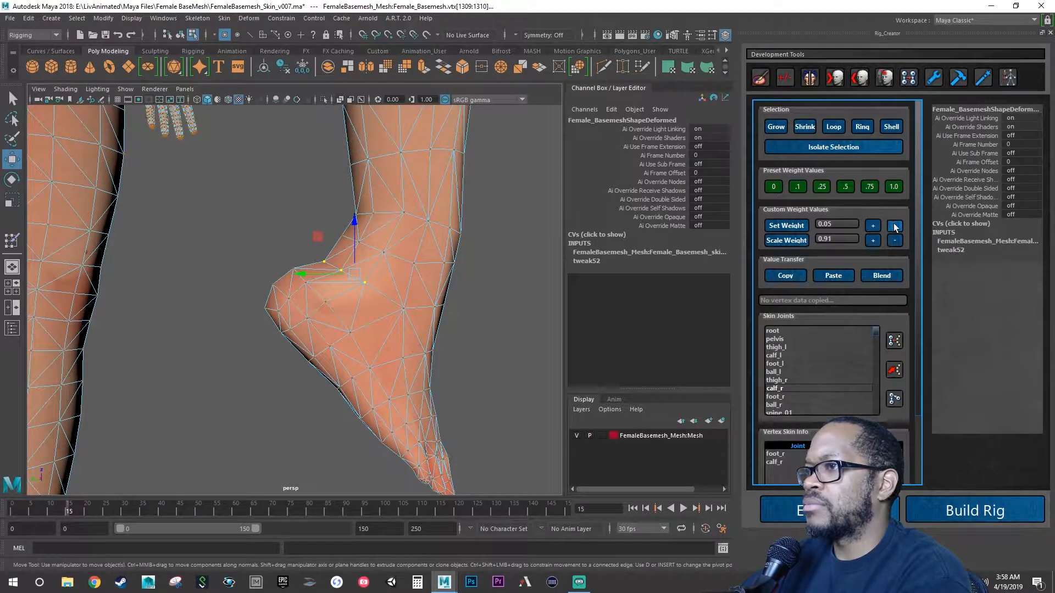
click(894, 226)
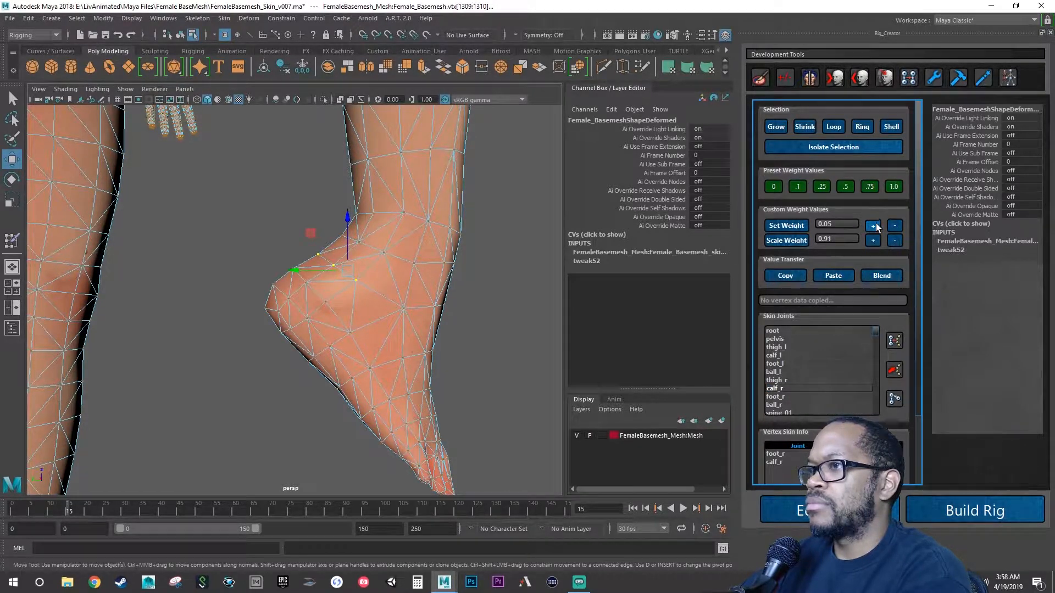
click(873, 226)
click(873, 226)
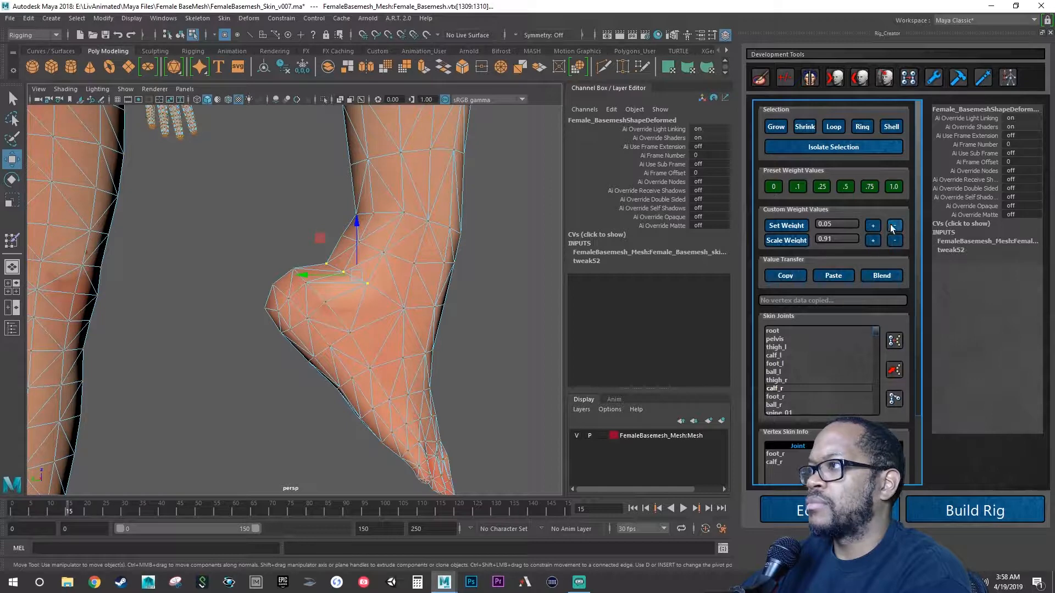
click(895, 225)
click(895, 226)
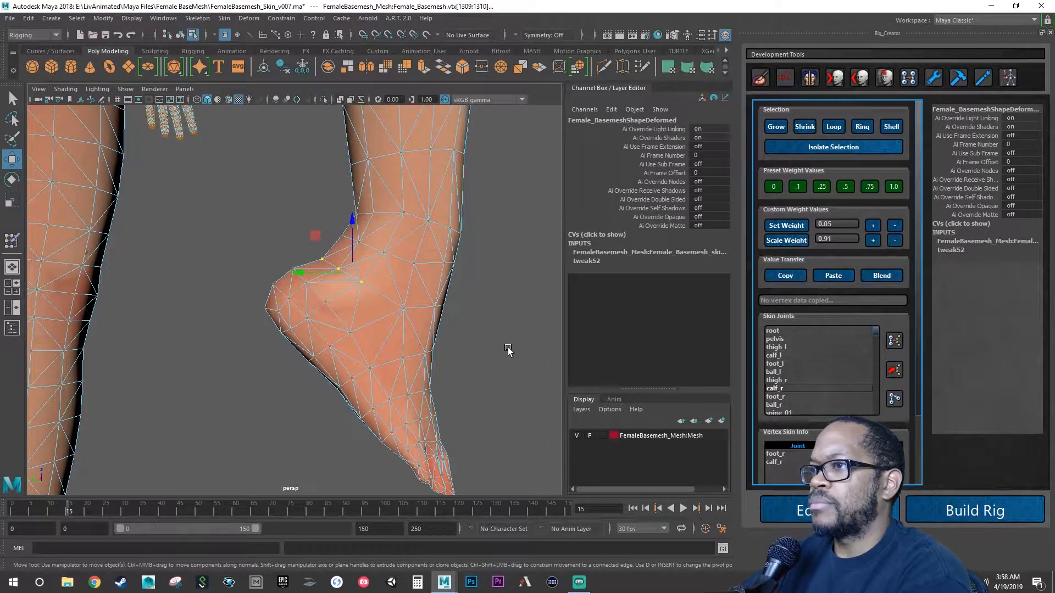
Select the row of vertices across the upper heel and both sides of the foot, and adjust its calf_r weight in 0.05 increments
scroll(394, 312, up, 4)
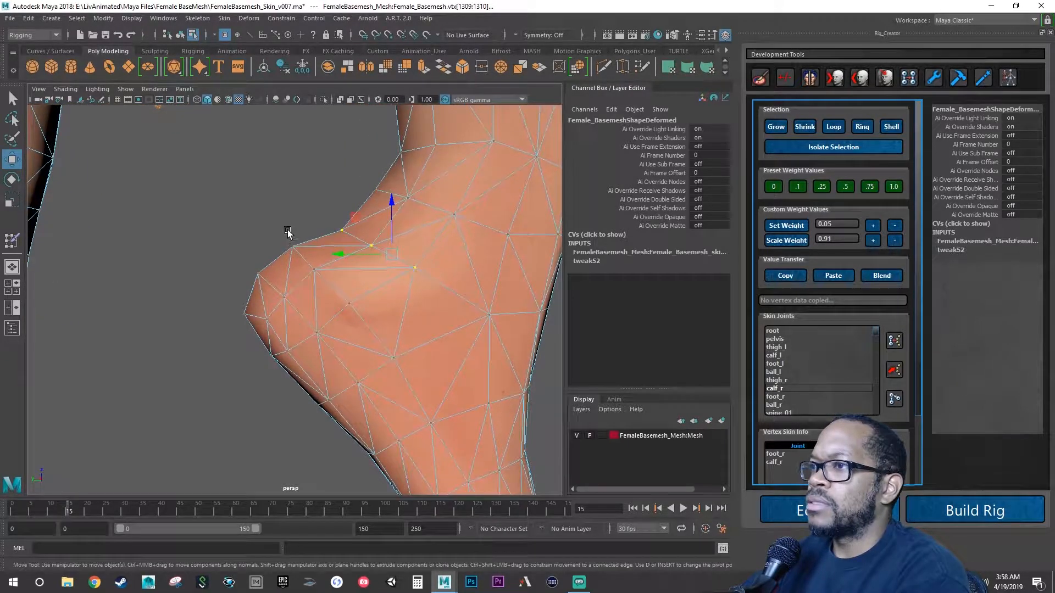
drag(338, 286, 337, 286)
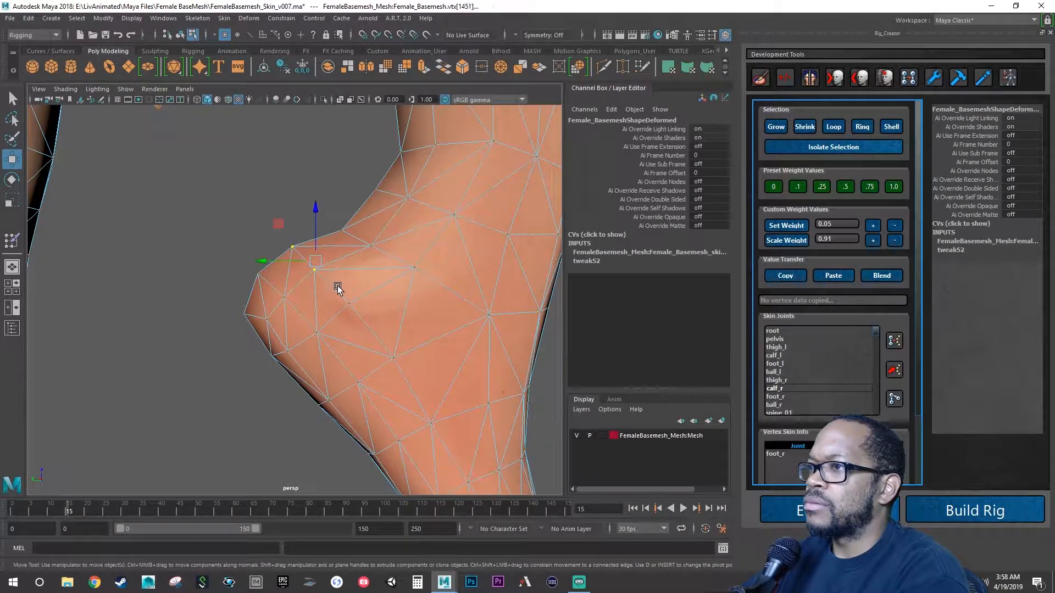
mouse_move(314, 328)
alt+mouse_down()
mouse_move(504, 338)
mouse_move(334, 330)
alt+mouse_up()
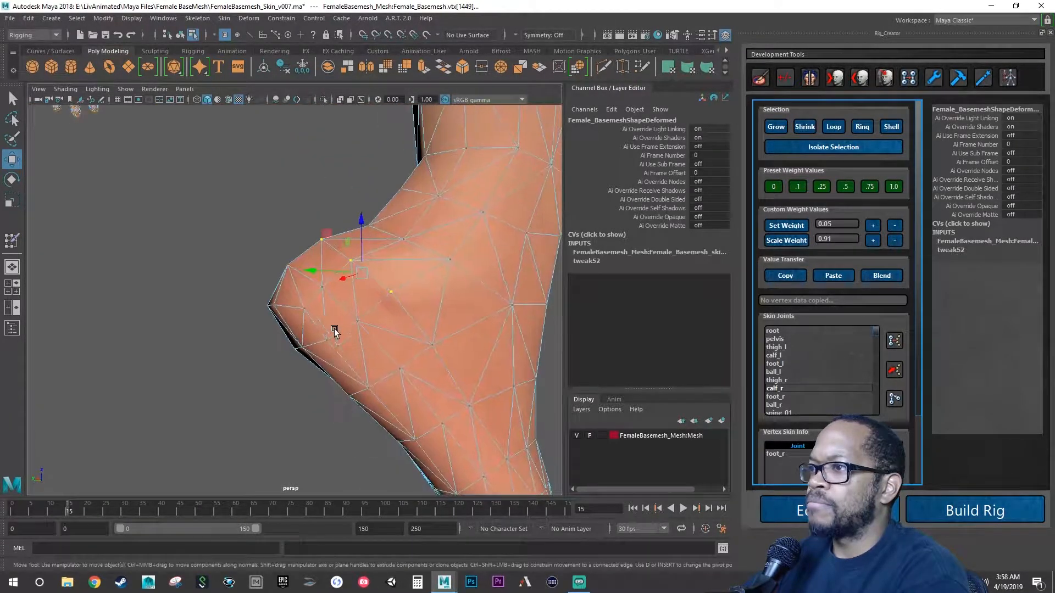
shift+click(430, 346)
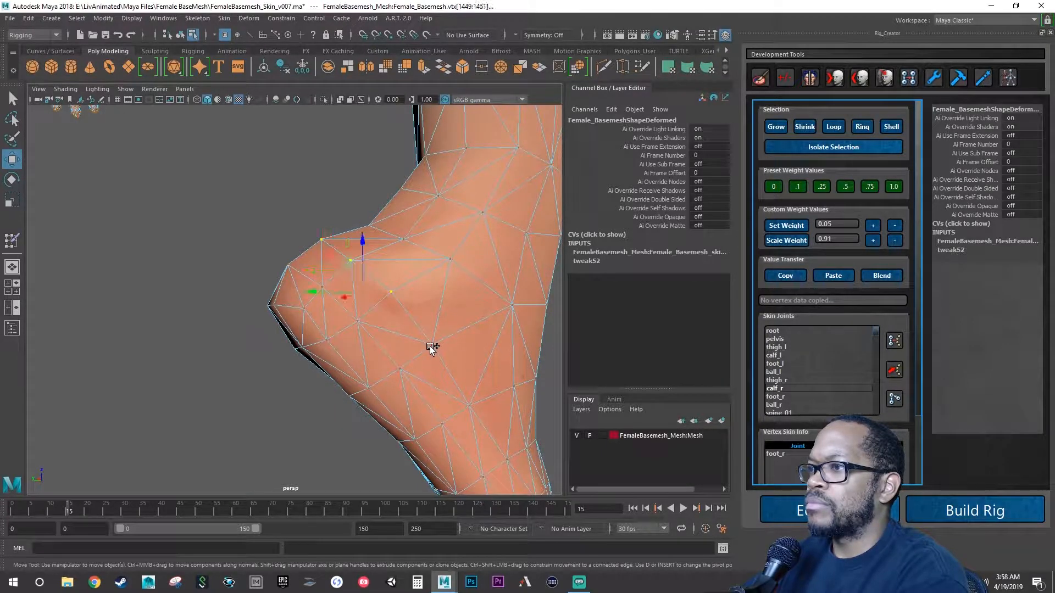
alt+drag(374, 331, 531, 352)
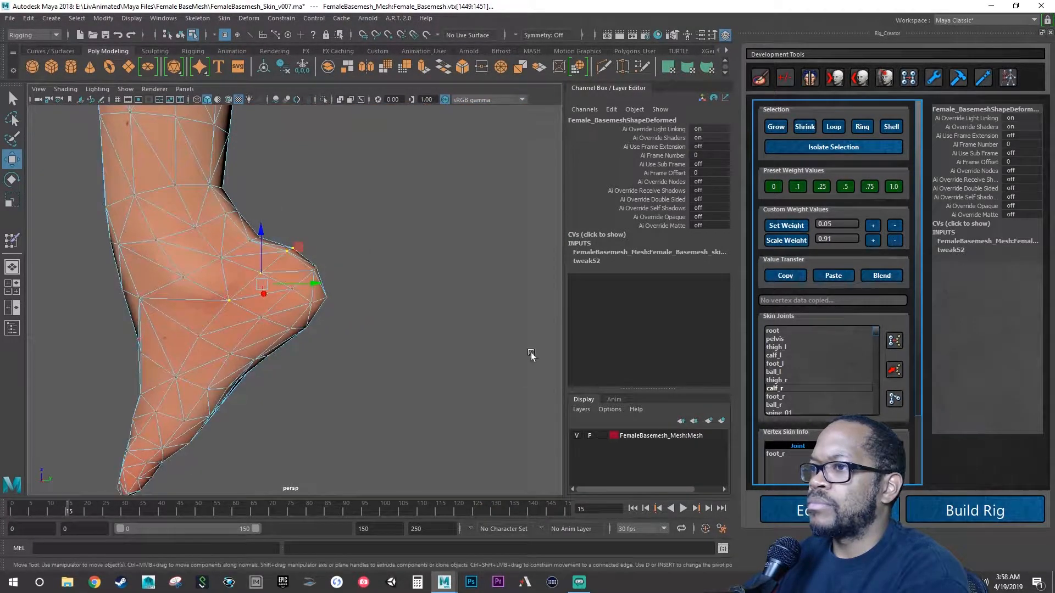
alt+drag(330, 337, 395, 326)
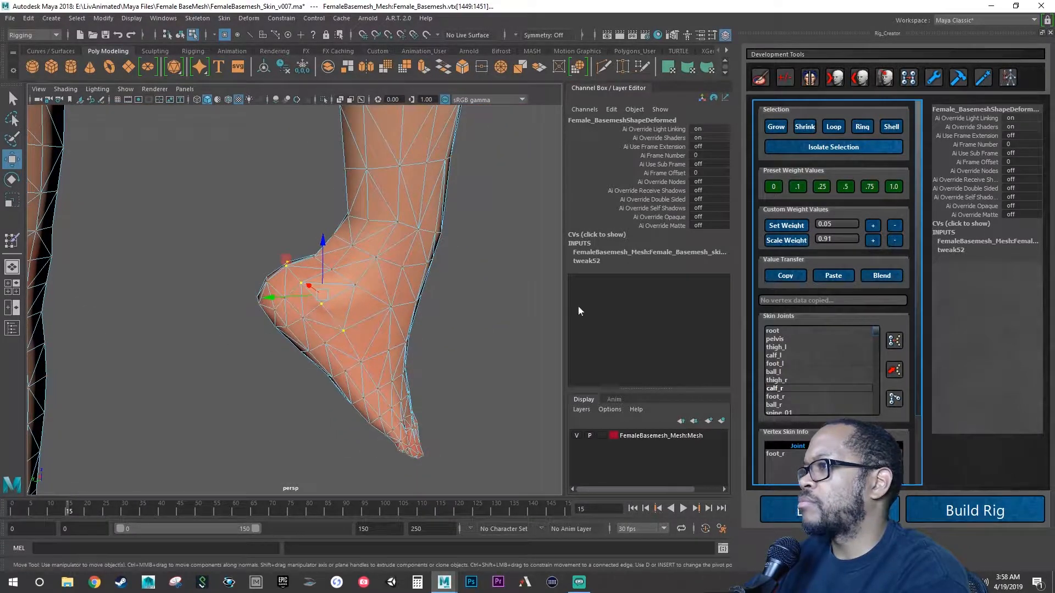
click(789, 389)
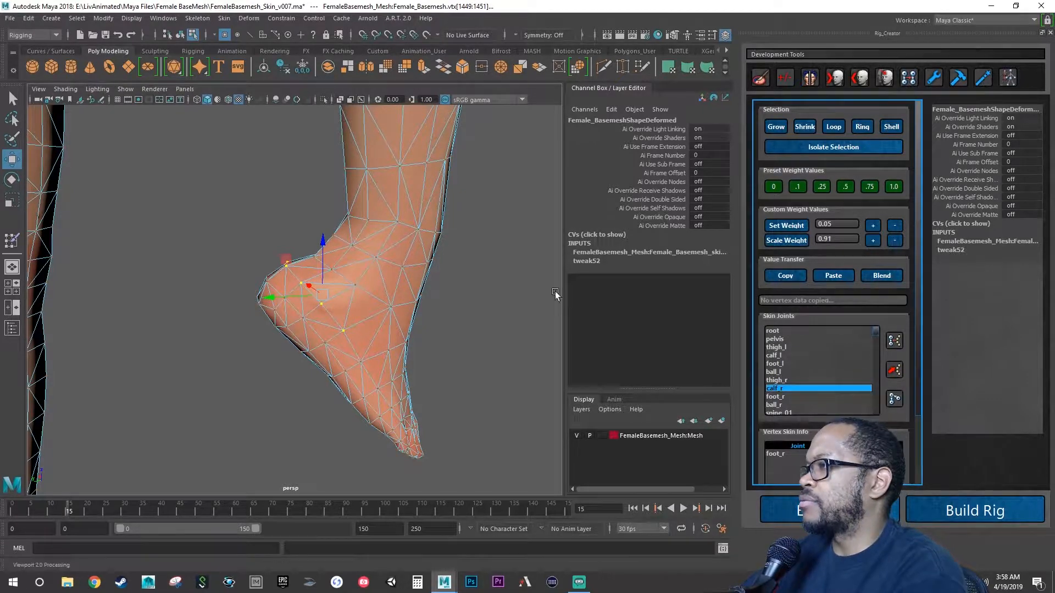
click(868, 227)
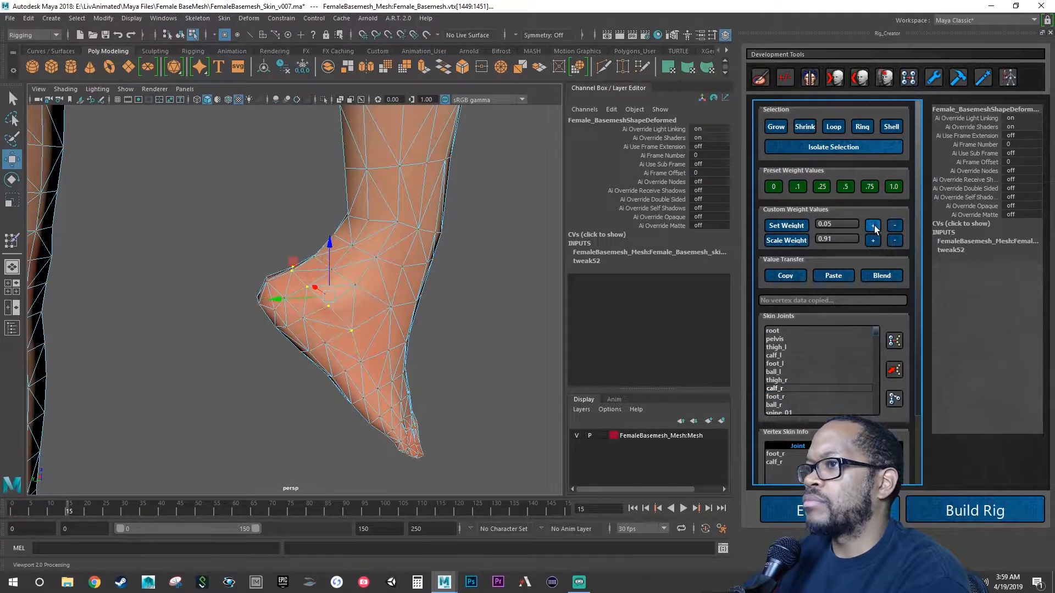
alt+drag(494, 219, 464, 216)
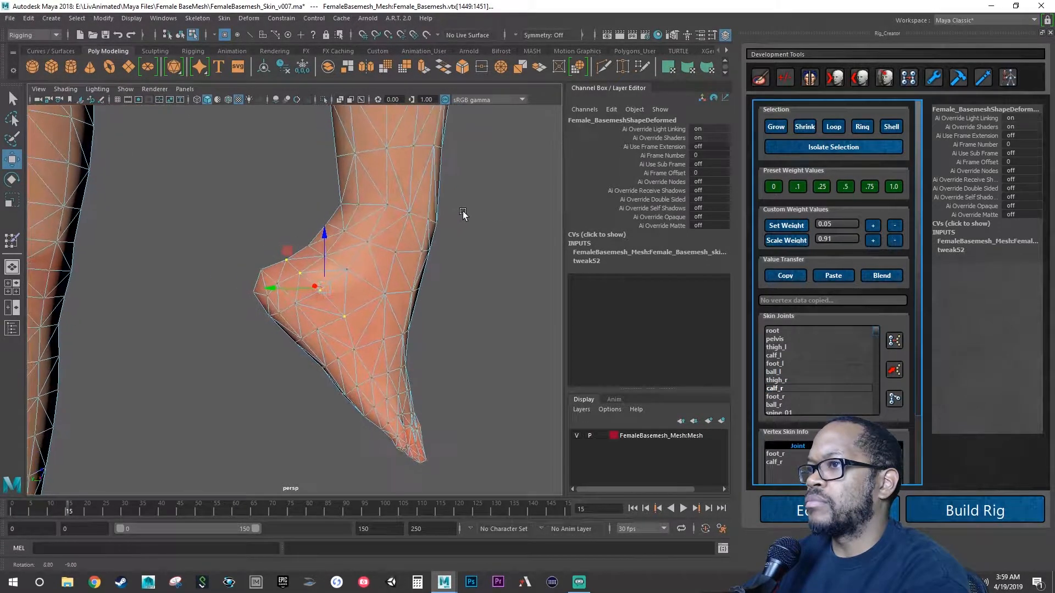
click(896, 227)
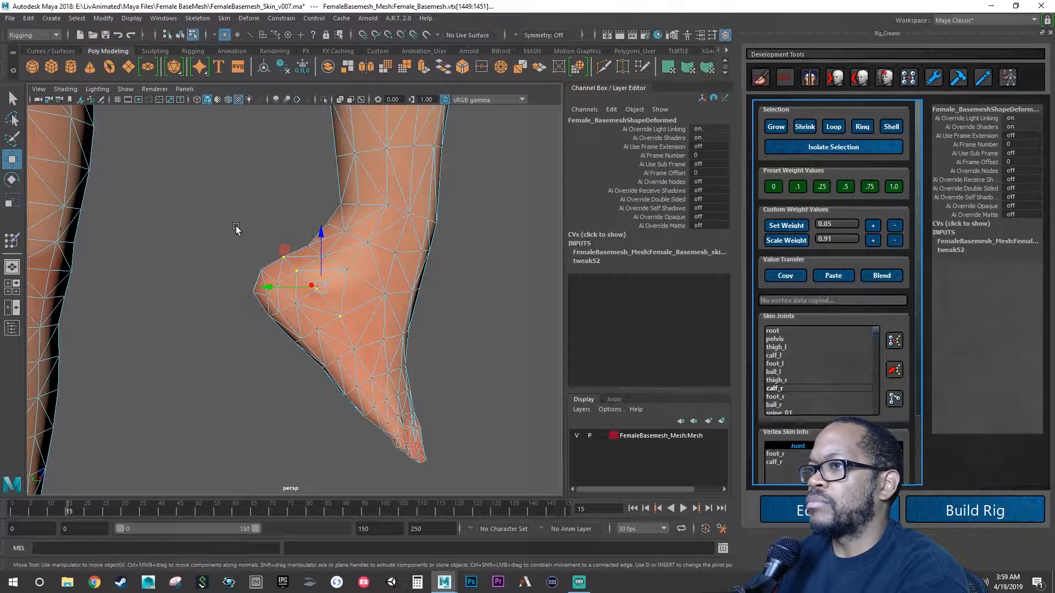
Raise the calf_r weight of the selected upper heel vertices by another 0.05, inspect the heel shape, and clear the selection
alt+drag(236, 228, 329, 223)
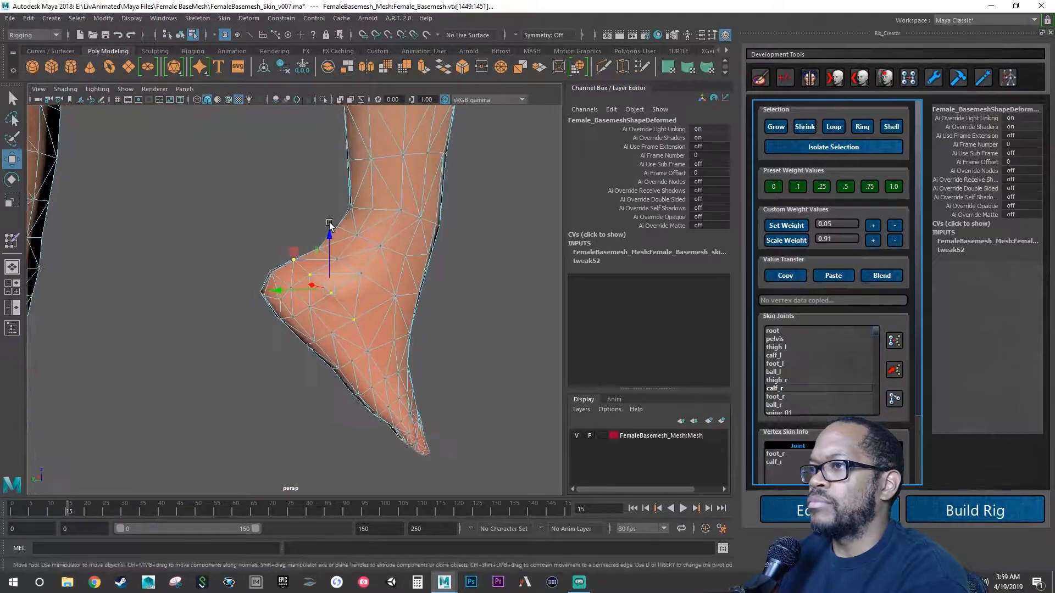
alt+right_drag(330, 224, 179, 219)
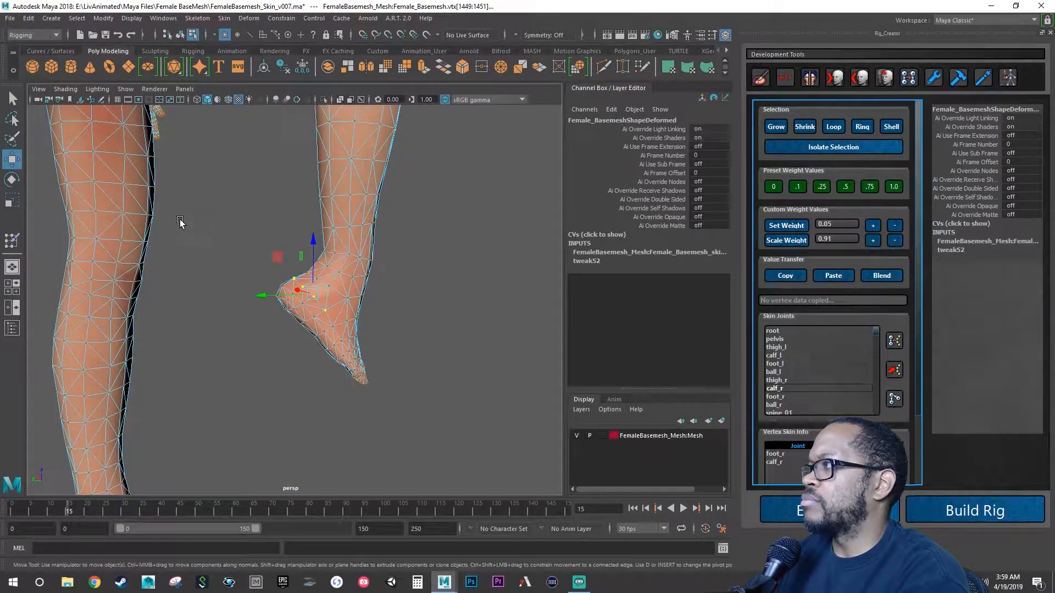
click(873, 226)
alt+right_drag(245, 292, 460, 288)
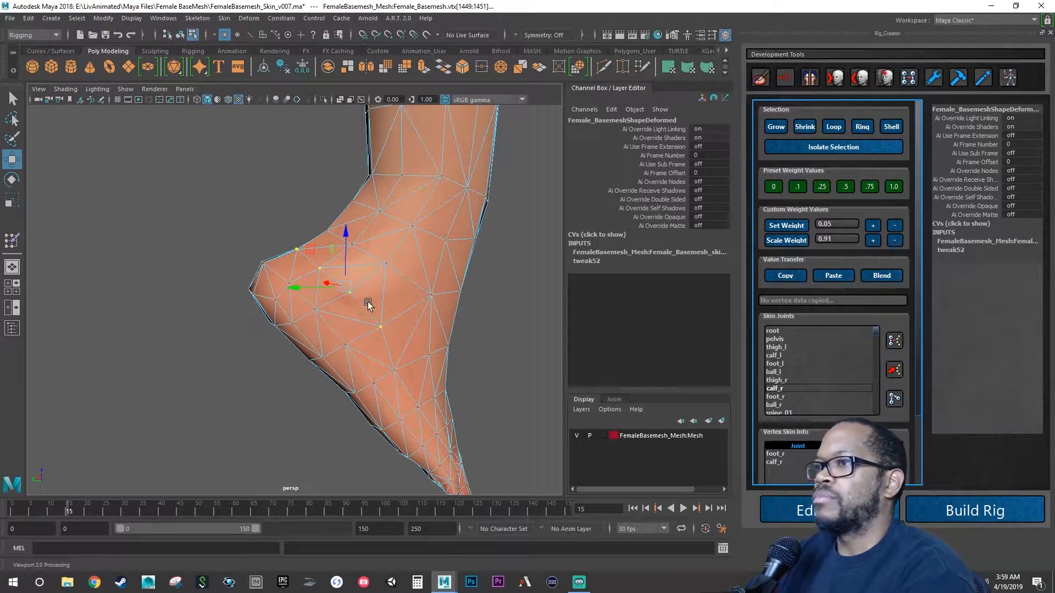
mouse_move(328, 291)
alt+mouse_down()
mouse_move(309, 301)
mouse_move(325, 295)
alt+mouse_up()
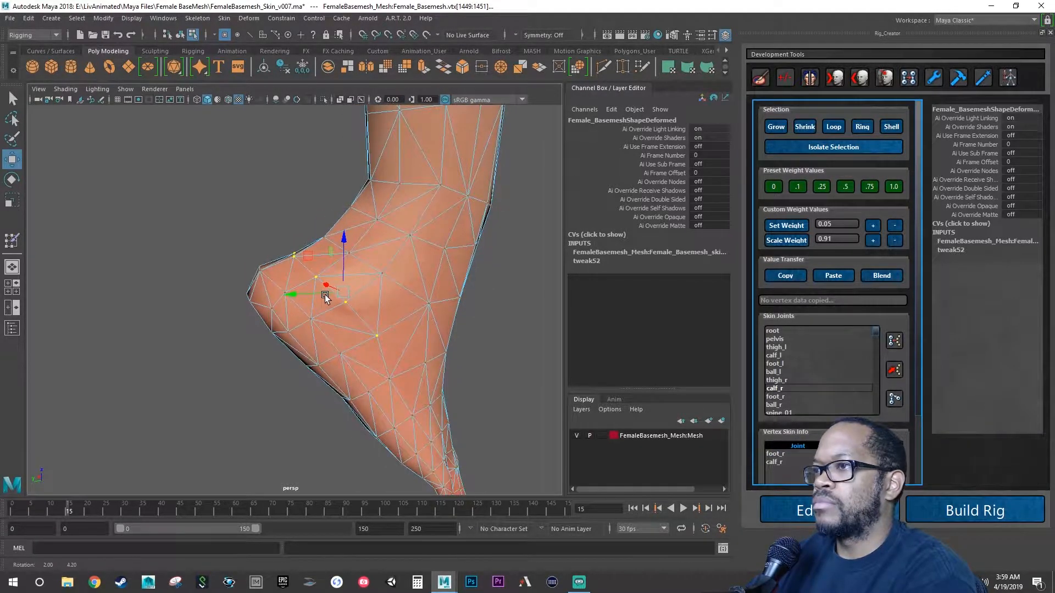
click(279, 242)
Examine the full raised leg and pointed foot from a distance while scrubbing the timeline around frame 15
scroll(357, 238, down, 8)
alt+right_drag(321, 236, 306, 245)
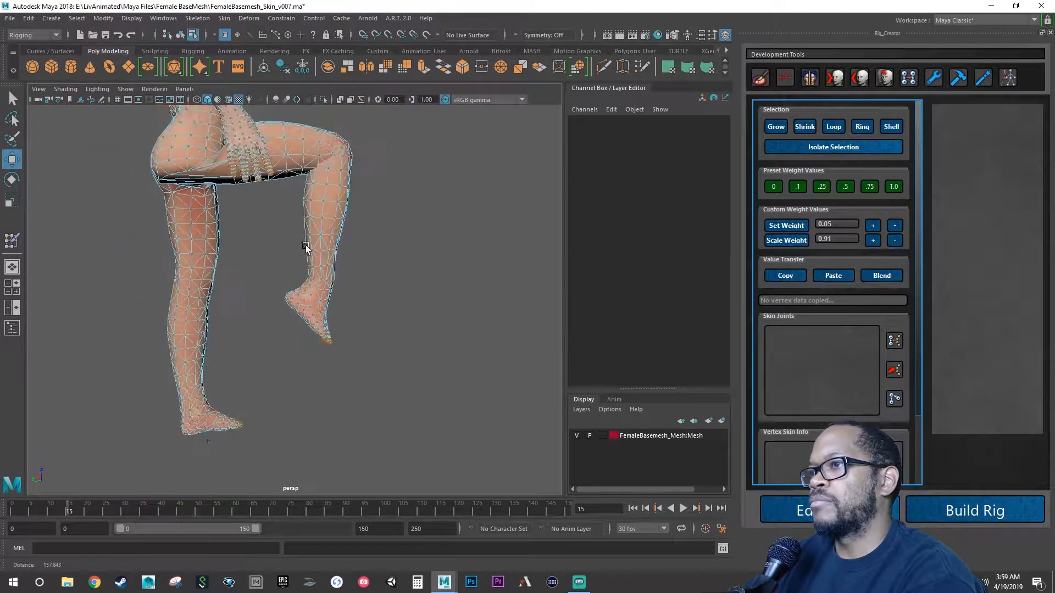
alt+drag(306, 245, 334, 257)
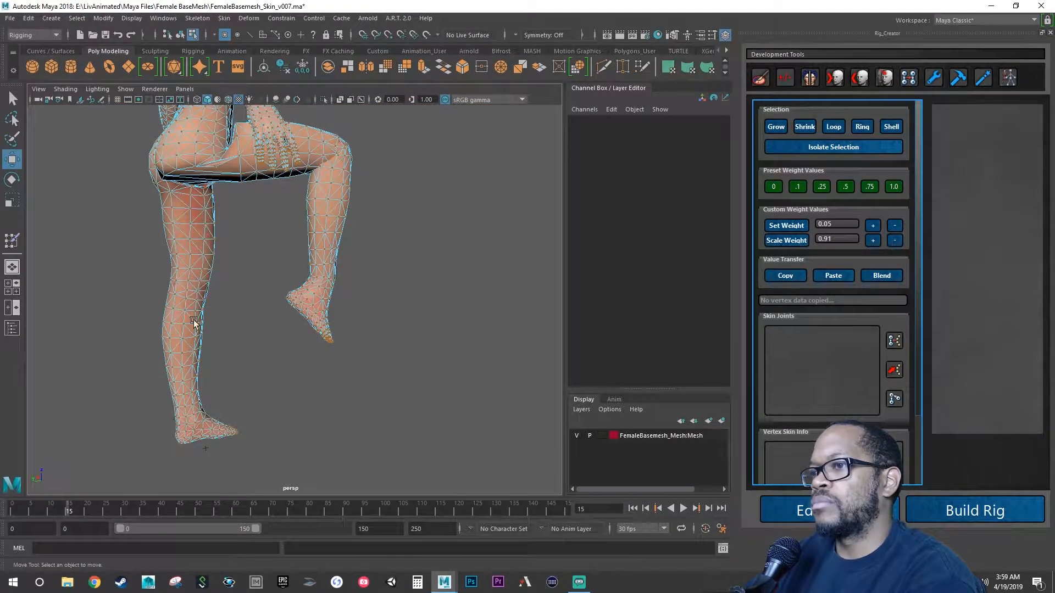
mouse_move(69, 506)
mouse_down()
mouse_move(5, 501)
mouse_move(100, 503)
mouse_move(66, 509)
mouse_up()
alt+drag(298, 397, 372, 398)
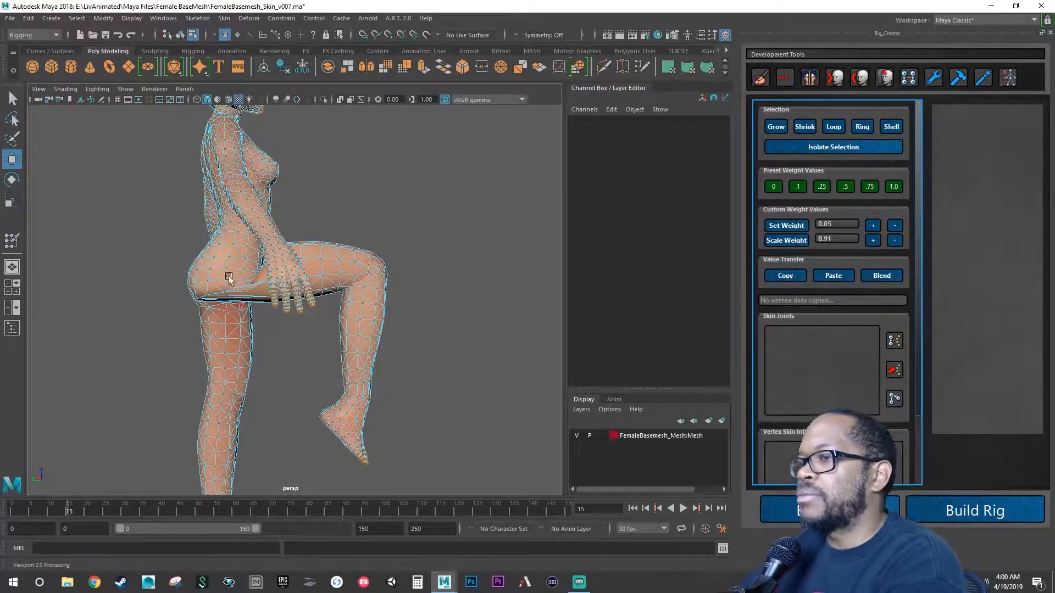
Inspect the right hip and buttock deformation on the raised leg, and set the current frame to 5
scroll(211, 269, up, 3)
scroll(211, 269, up, 6)
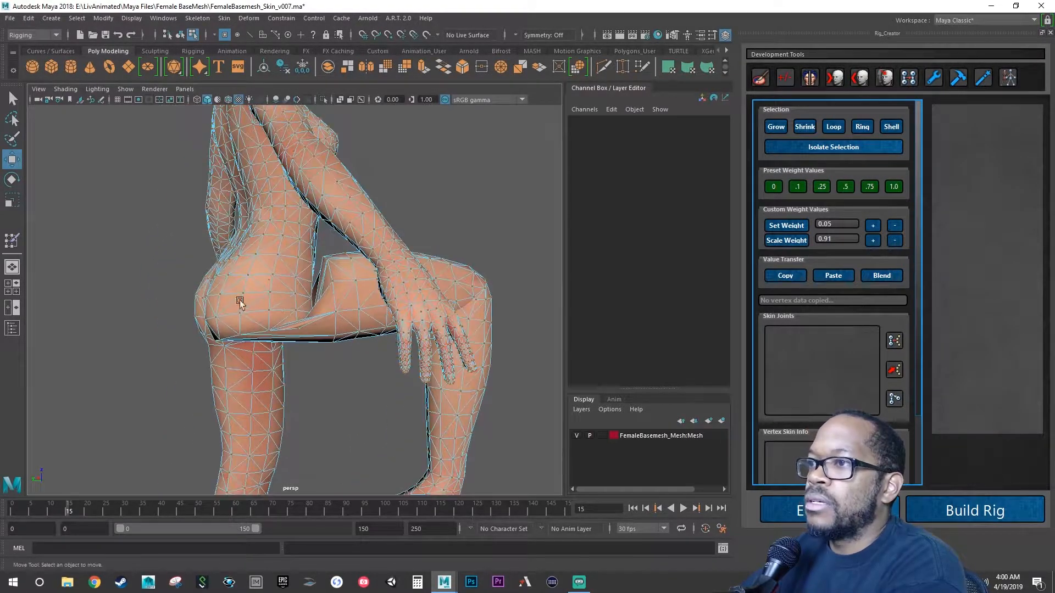
alt+drag(215, 308, 321, 360)
click(264, 326)
drag(69, 511, 28, 509)
alt+drag(333, 410, 215, 416)
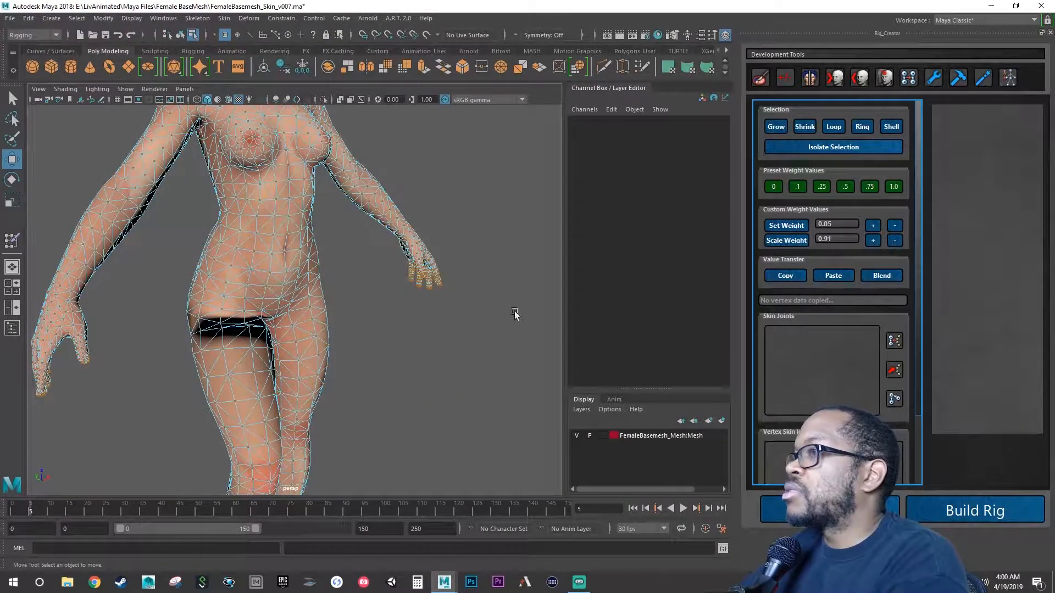
Return the body mesh to object mode, start Paint Skin Weights, and inspect the leg_r module's thigh_r influence around the right hip
right_drag(264, 366, 321, 258)
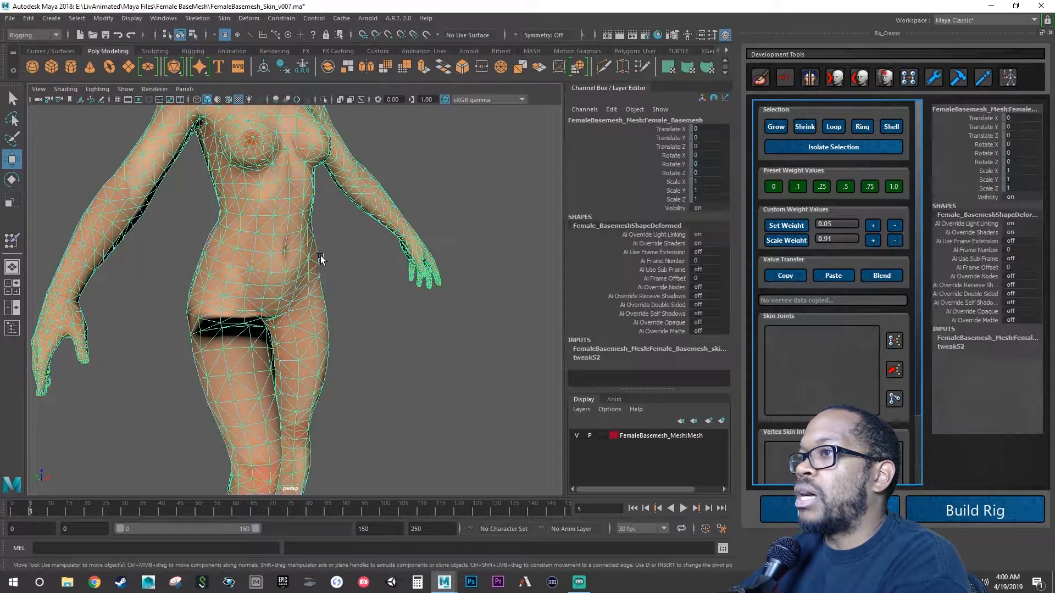
click(760, 79)
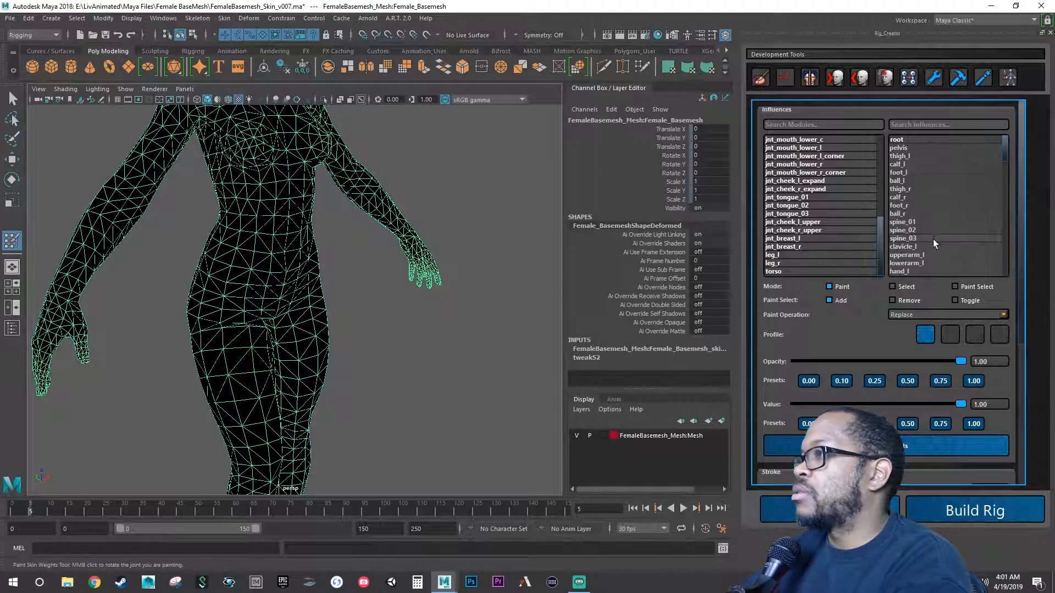
click(795, 262)
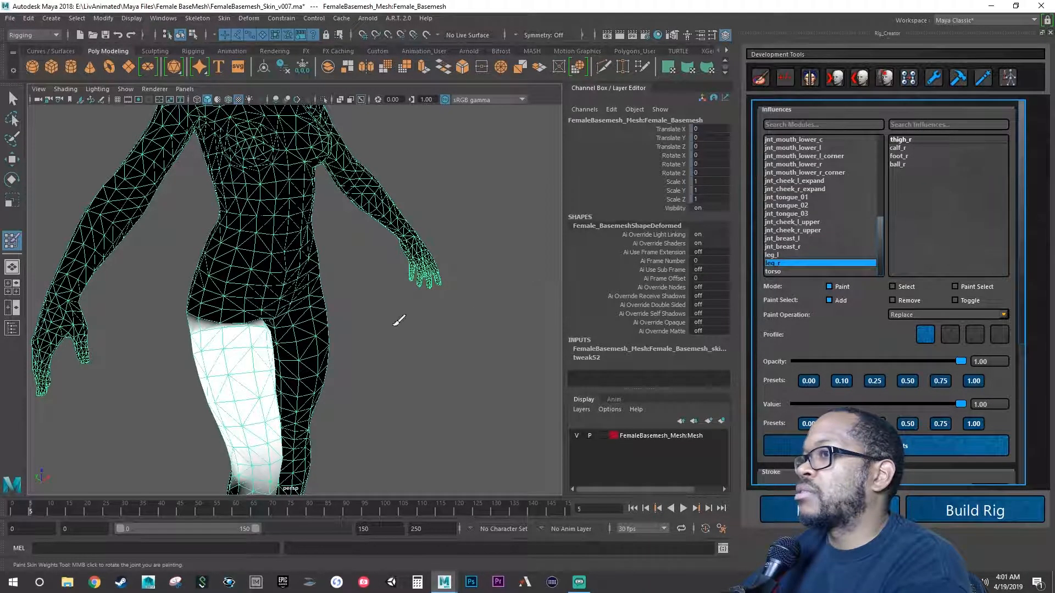
alt+drag(273, 328, 323, 308)
alt+right_drag(322, 308, 444, 262)
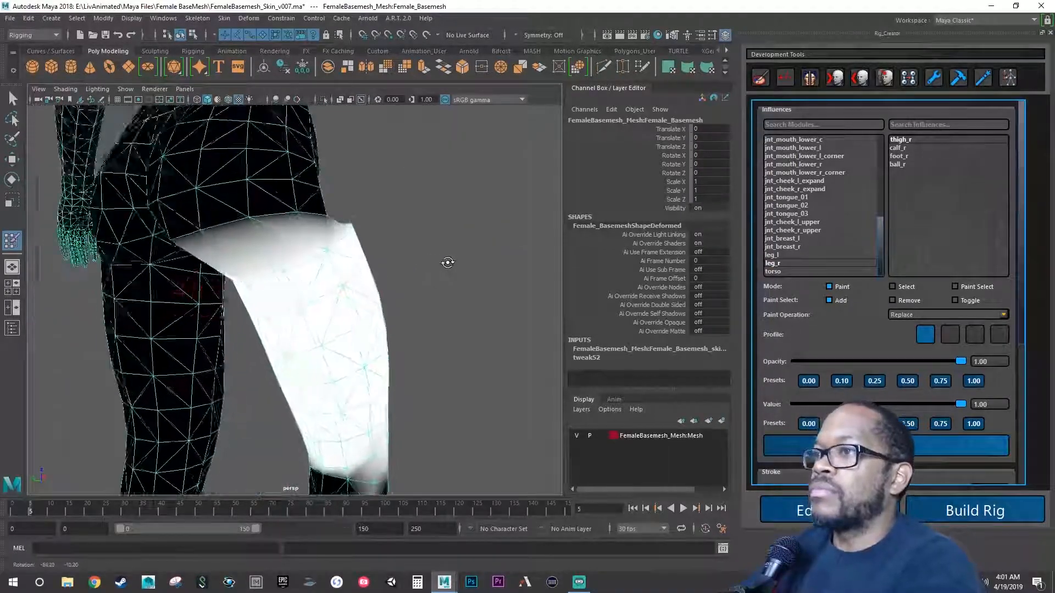